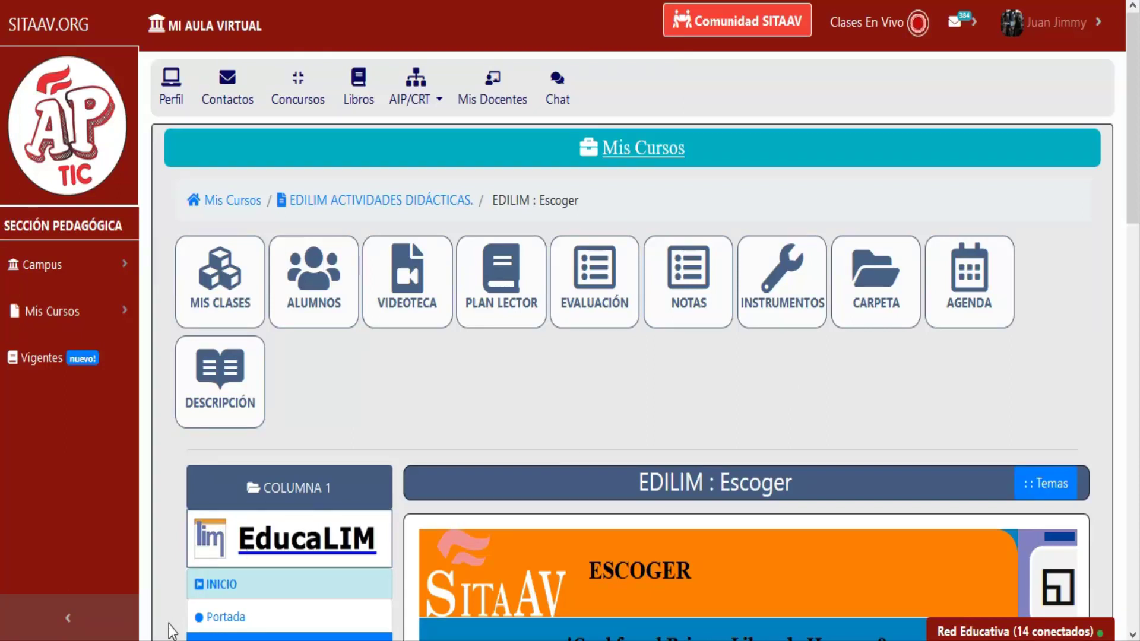
- Switch to the EdiLIM window with the escoger book
mouse_move(263, 639)
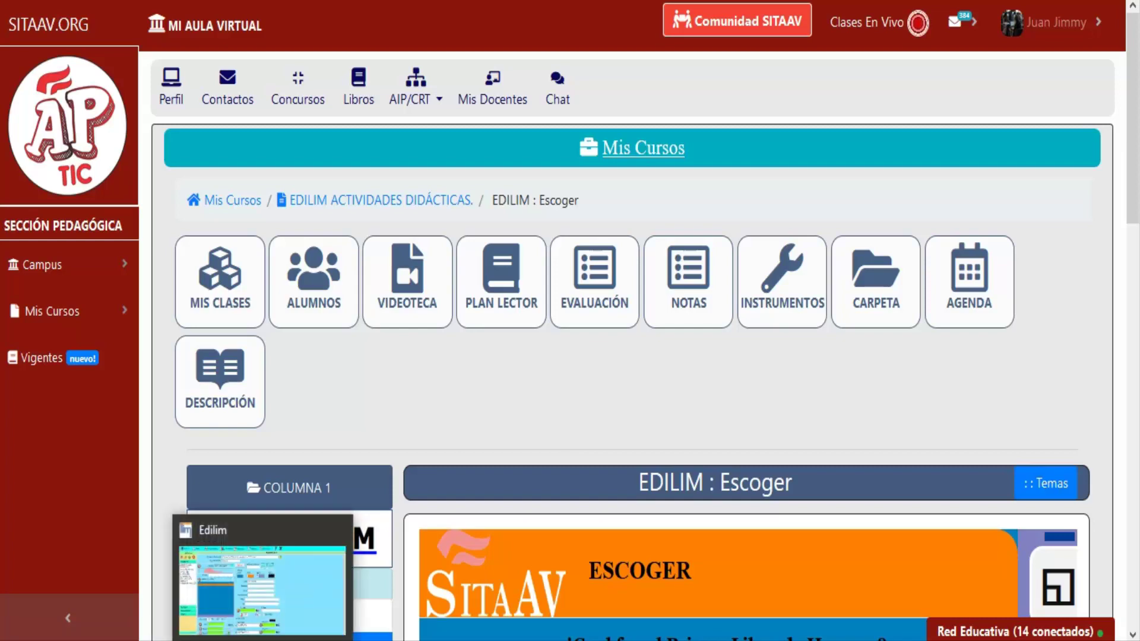
left_click(261, 587)
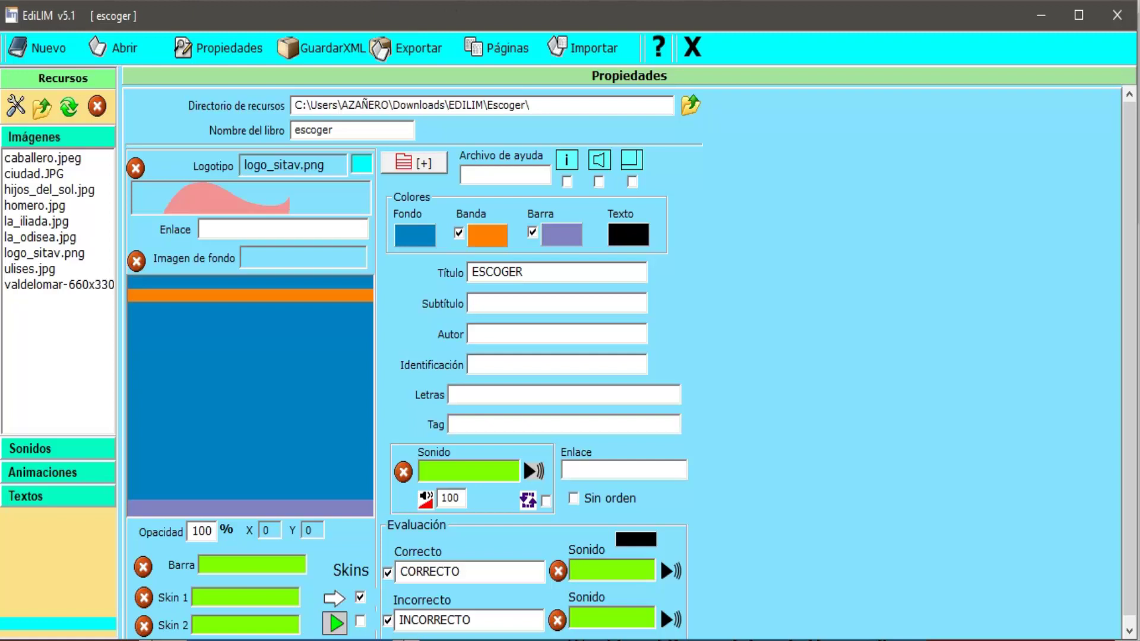
mouse_move(725, 5)
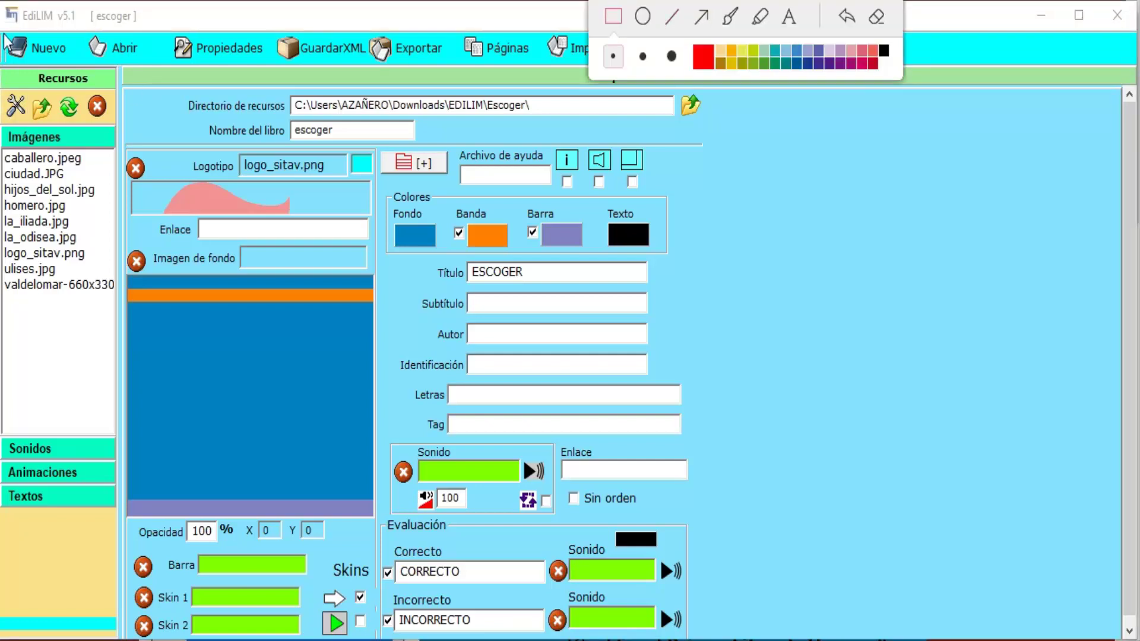
left_click_drag(4, 33, 87, 66)
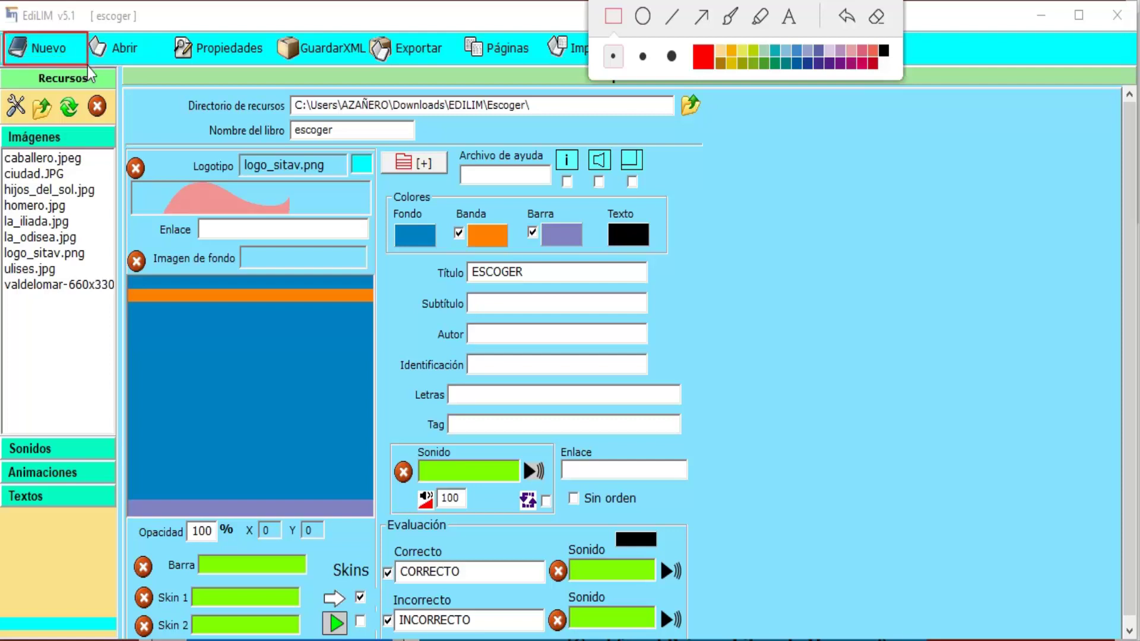
left_click(870, 20)
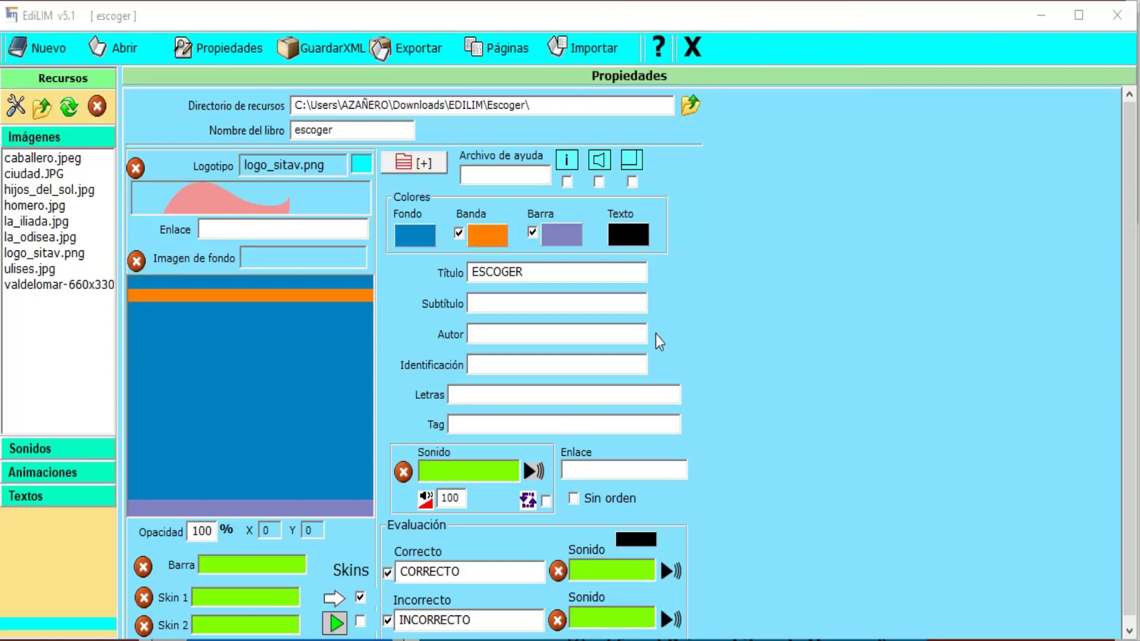
mouse_move(673, 29)
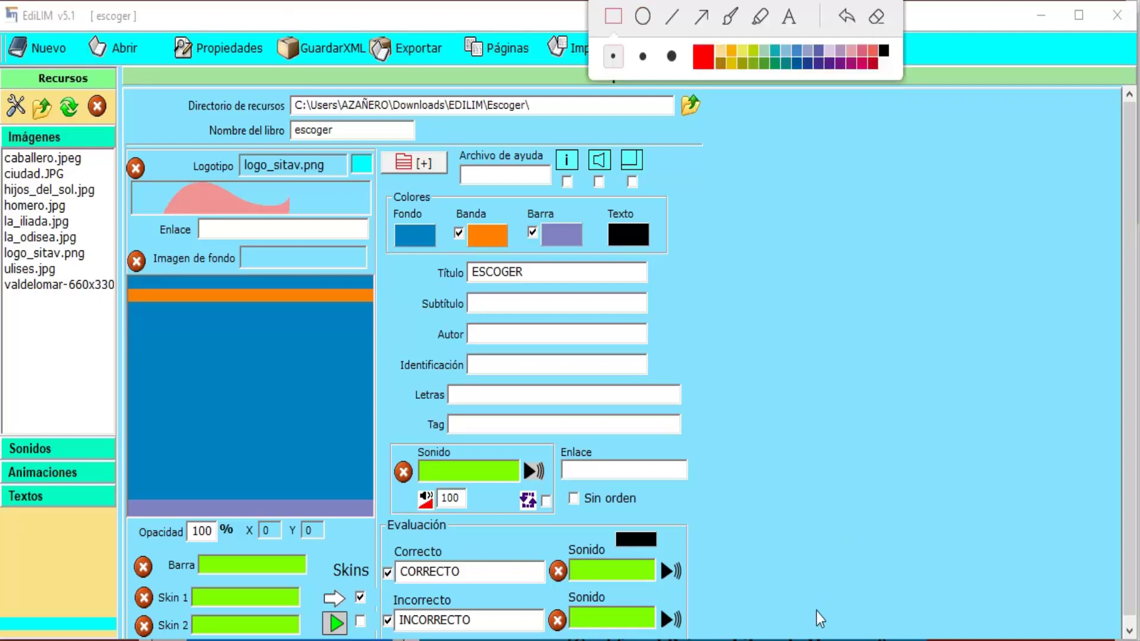
mouse_move(817, 611)
left_mouse_down()
mouse_move(102, 223)
mouse_move(17, 68)
mouse_move(9, 15)
mouse_move(5, 24)
mouse_move(4, 42)
mouse_move(396, 204)
mouse_move(508, 191)
mouse_move(1, 33)
left_mouse_up()
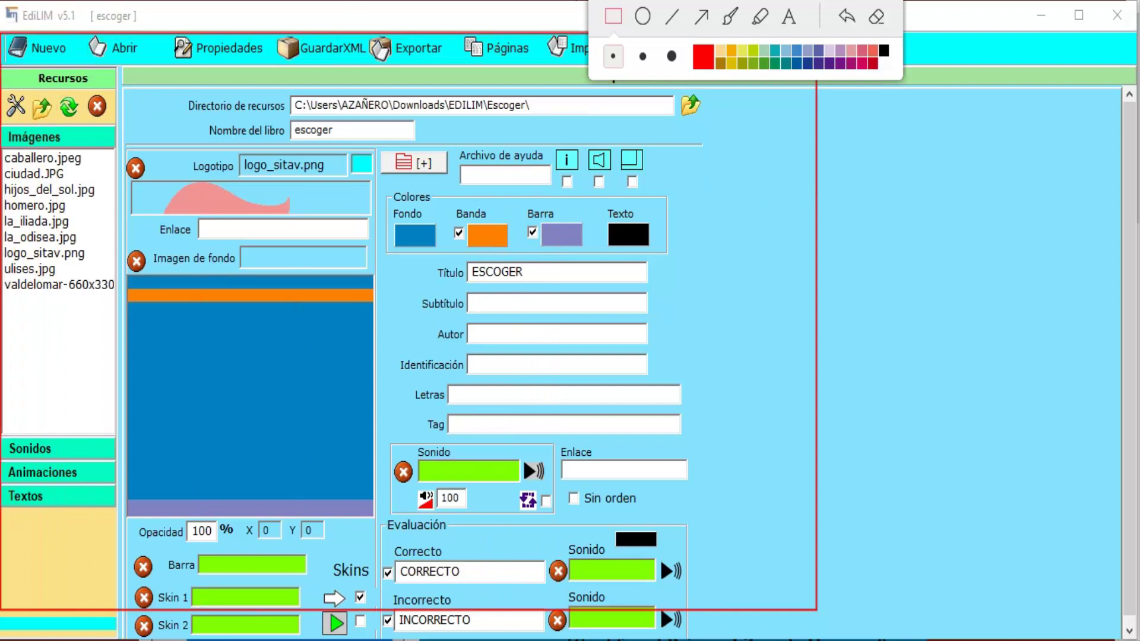
left_click(875, 20)
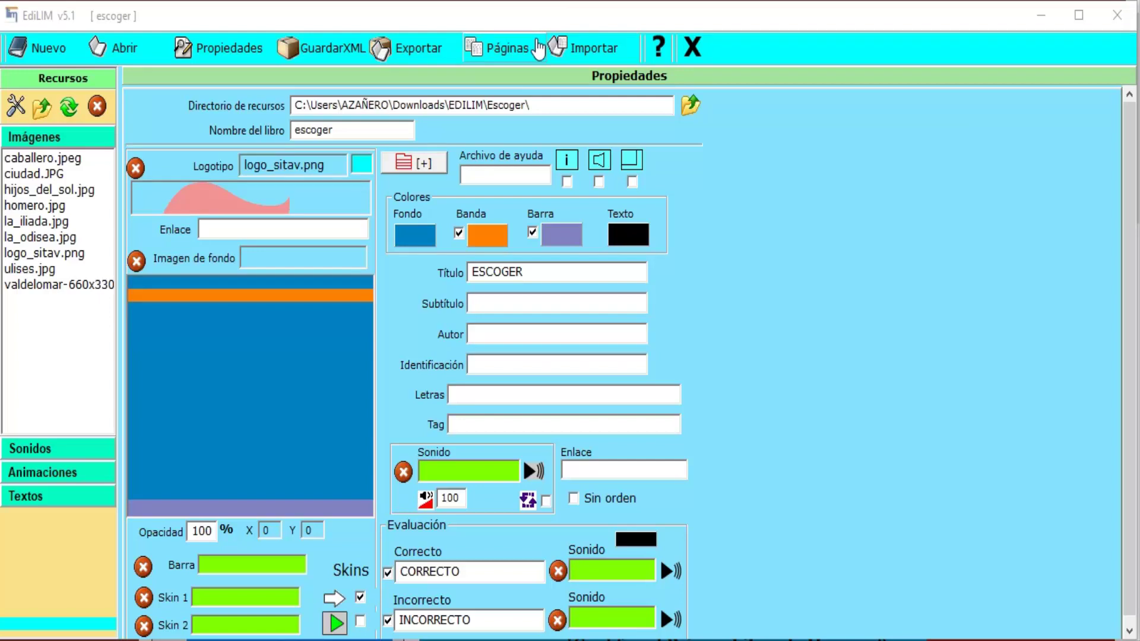
- Go to the book's pages and start a new page to bring up the activity types
left_click(507, 59)
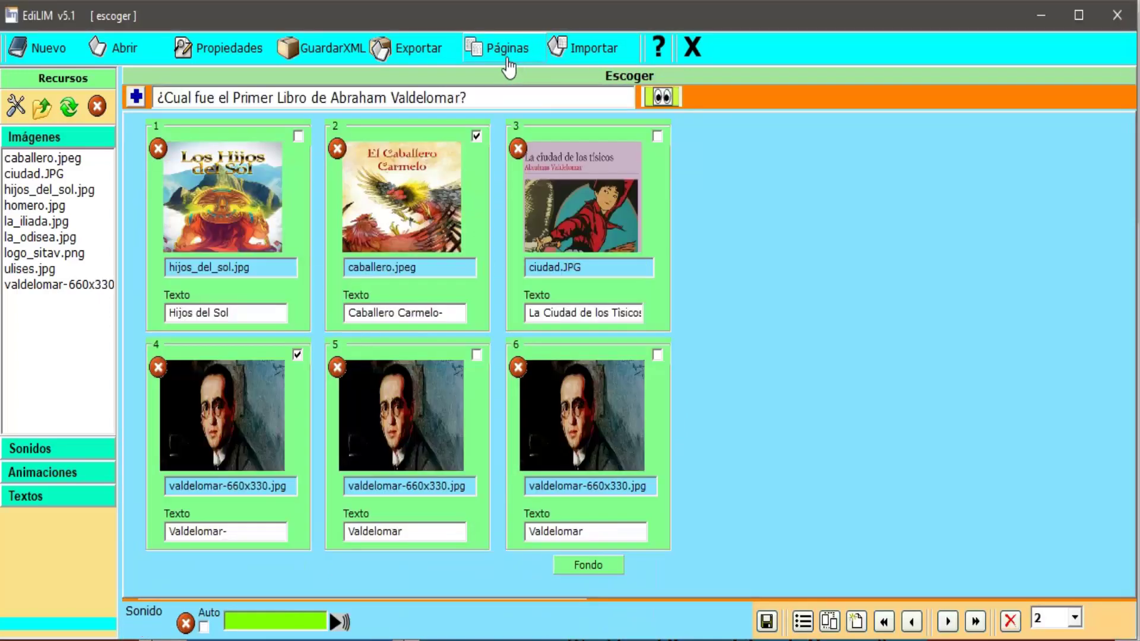
left_click(855, 621)
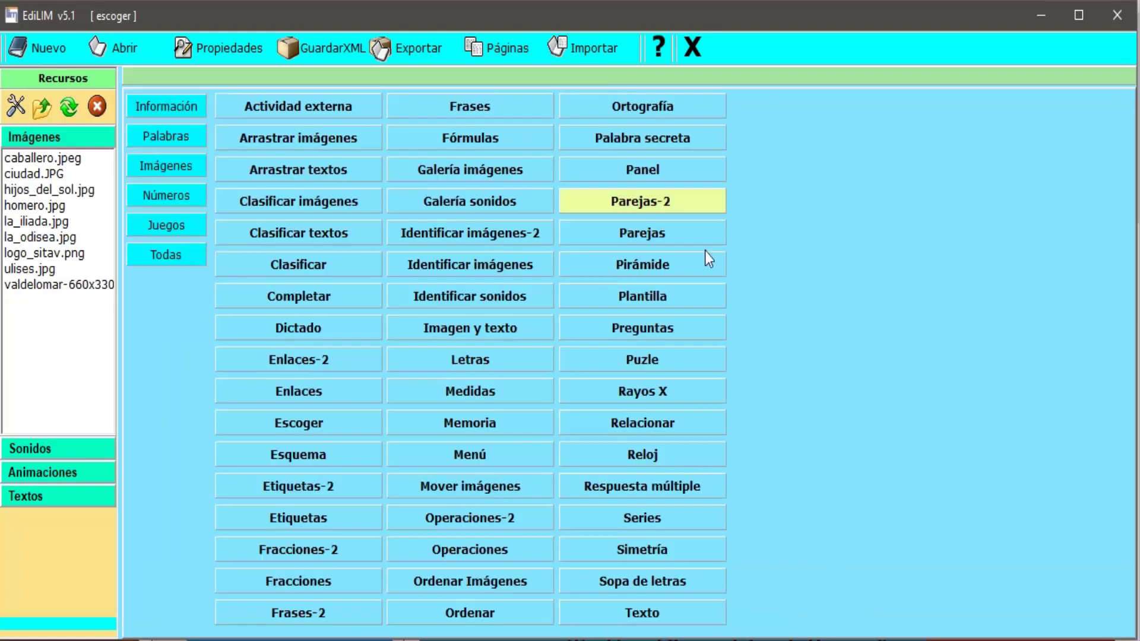
left_click(672, 6)
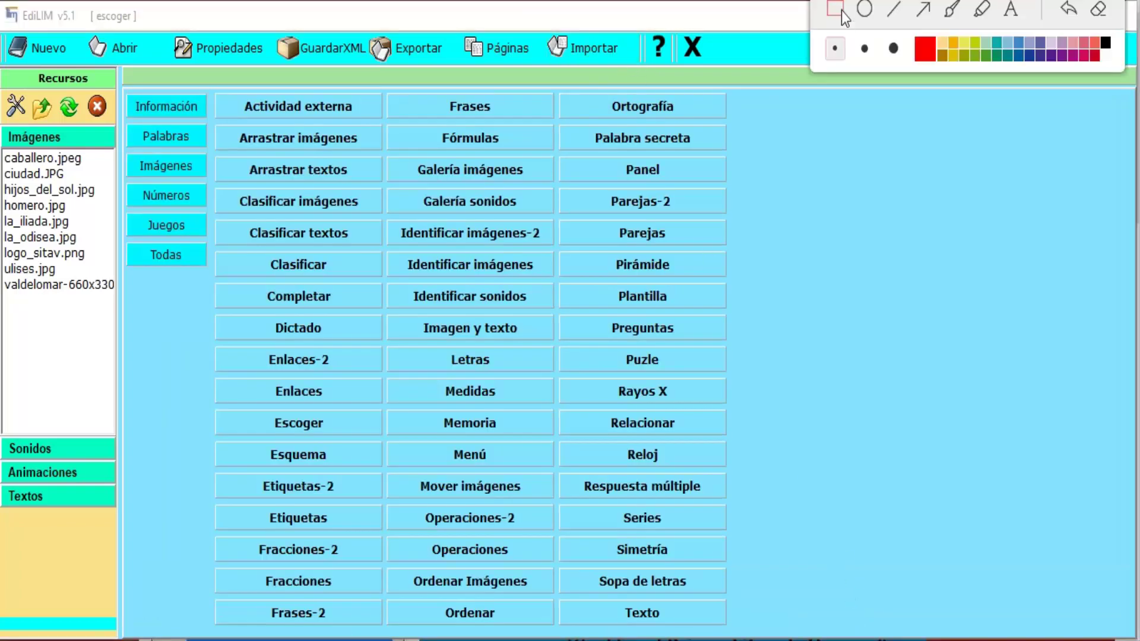
left_click(209, 83)
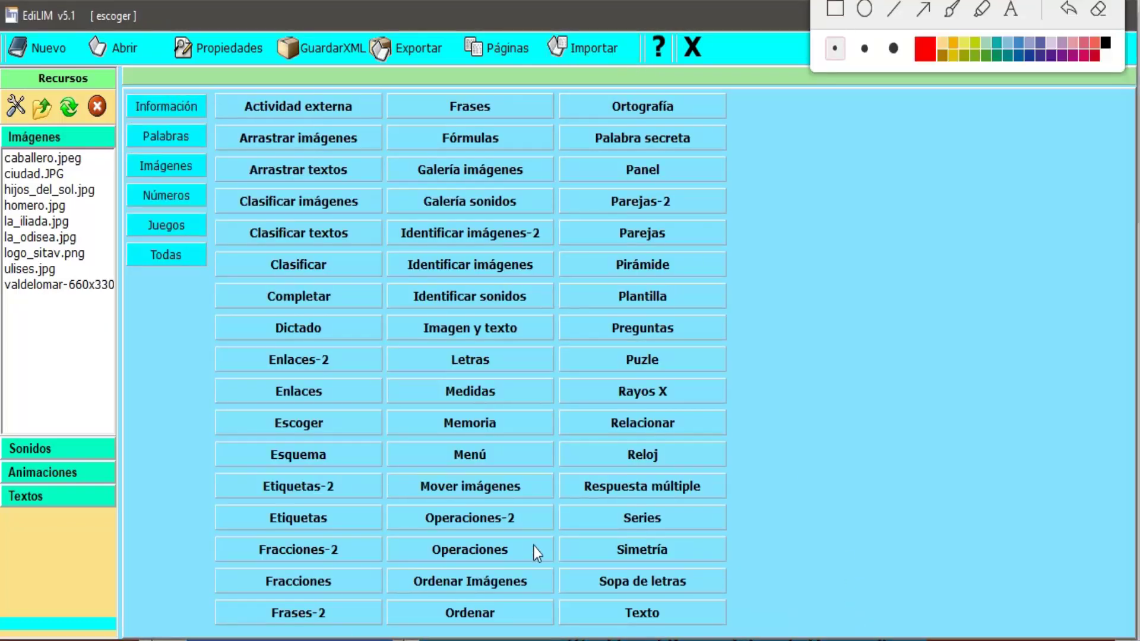
left_click(837, 11)
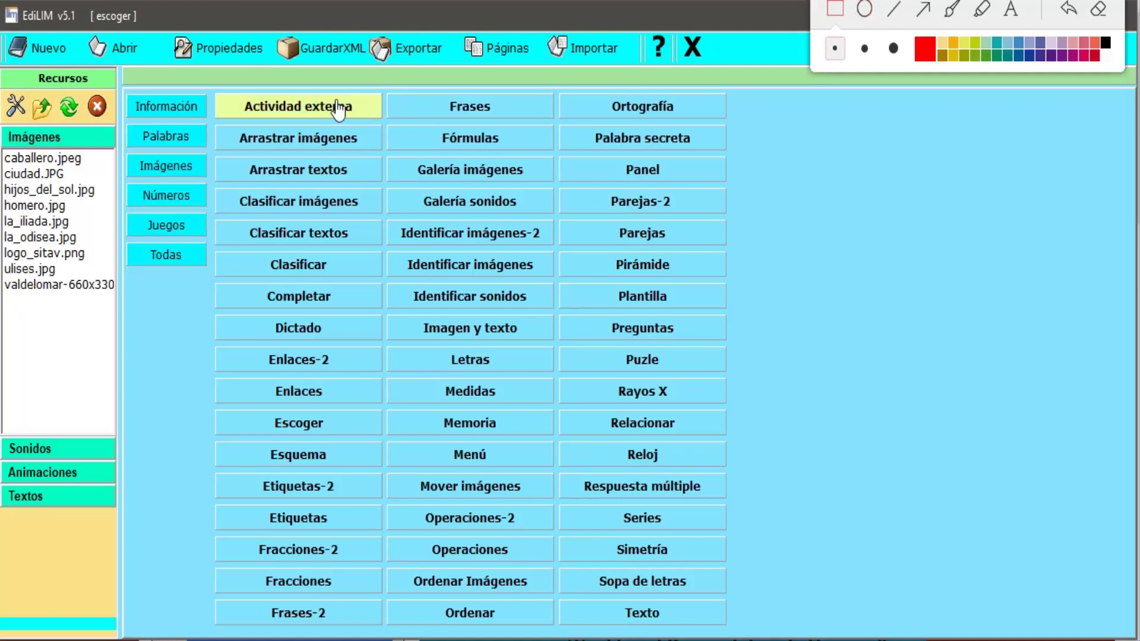
mouse_move(204, 86)
left_mouse_down()
mouse_move(386, 207)
mouse_move(718, 555)
mouse_move(753, 625)
left_mouse_up()
left_click(922, 9)
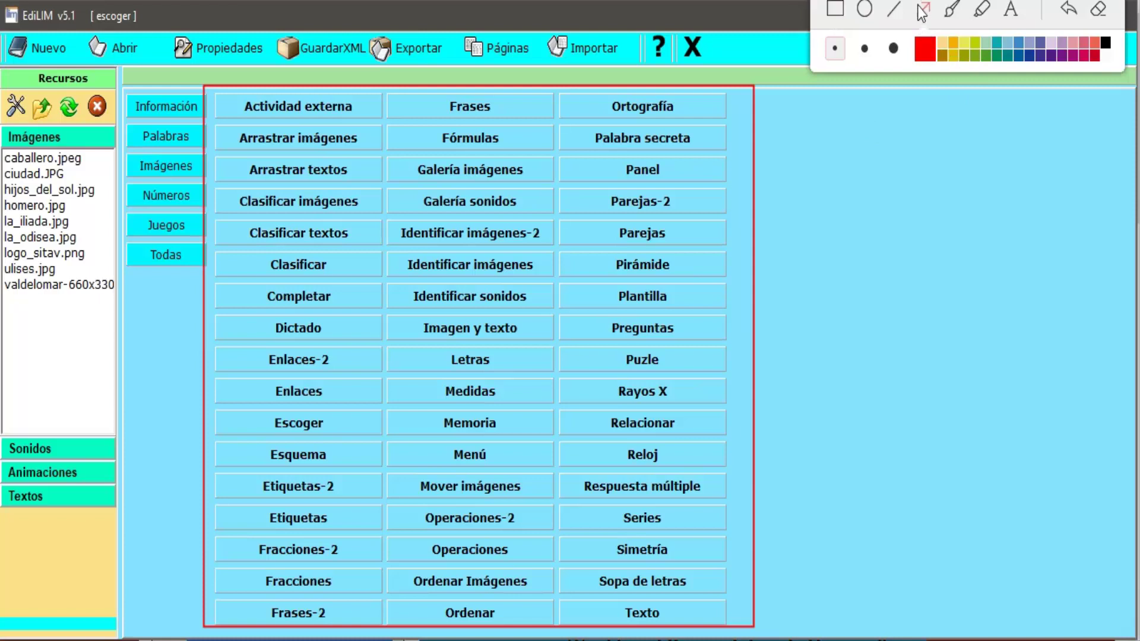
mouse_move(937, 161)
left_mouse_down()
mouse_move(537, 297)
mouse_move(344, 343)
mouse_move(333, 438)
mouse_move(337, 425)
left_mouse_up()
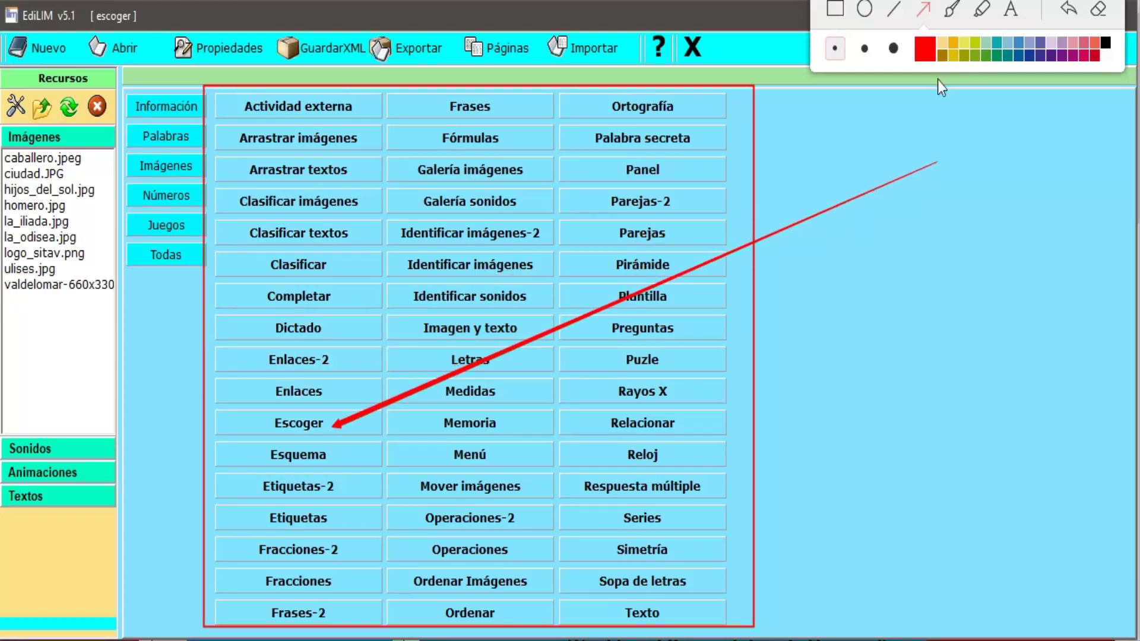
left_click(1098, 9)
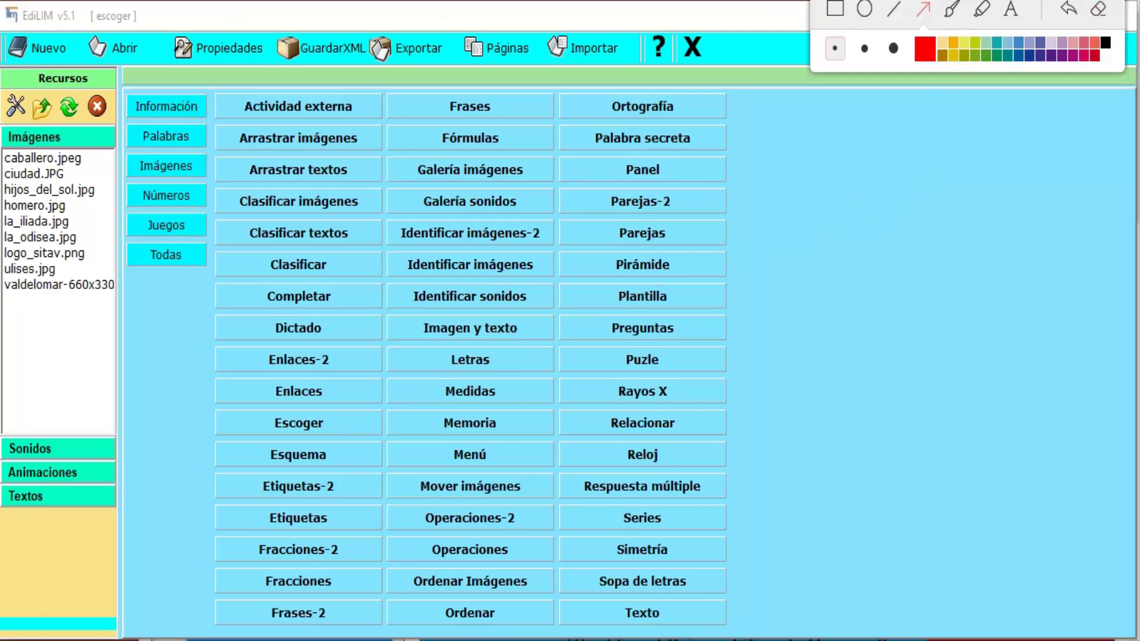
- Make the new page an Escoger activity and enter "Identificando a los Autores" as its statement
left_click(352, 426)
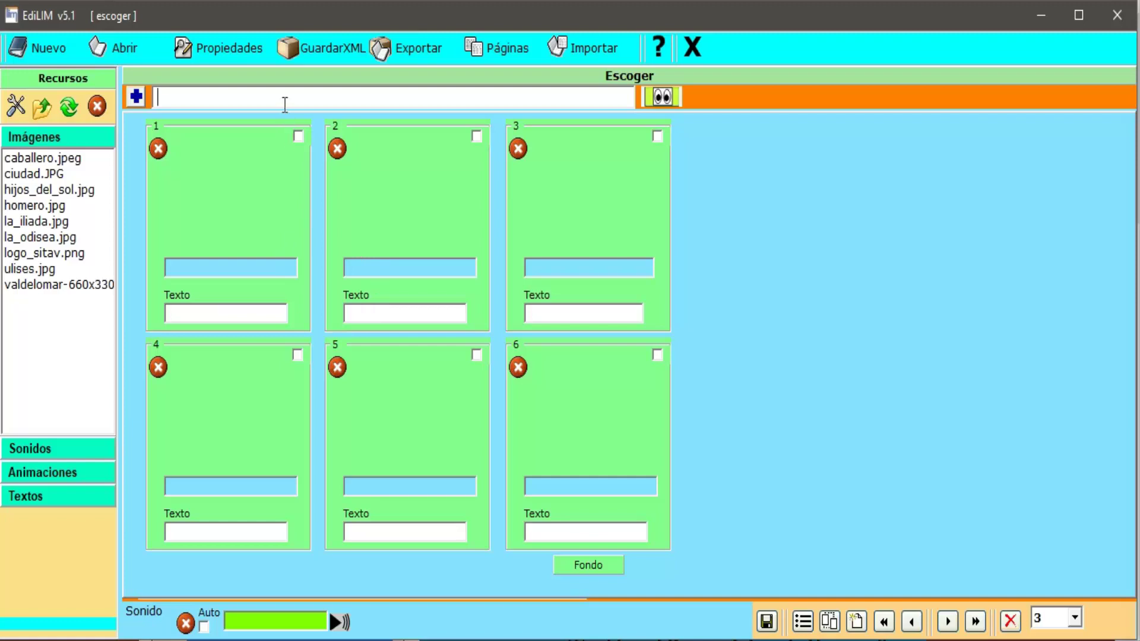
type("Identificando")
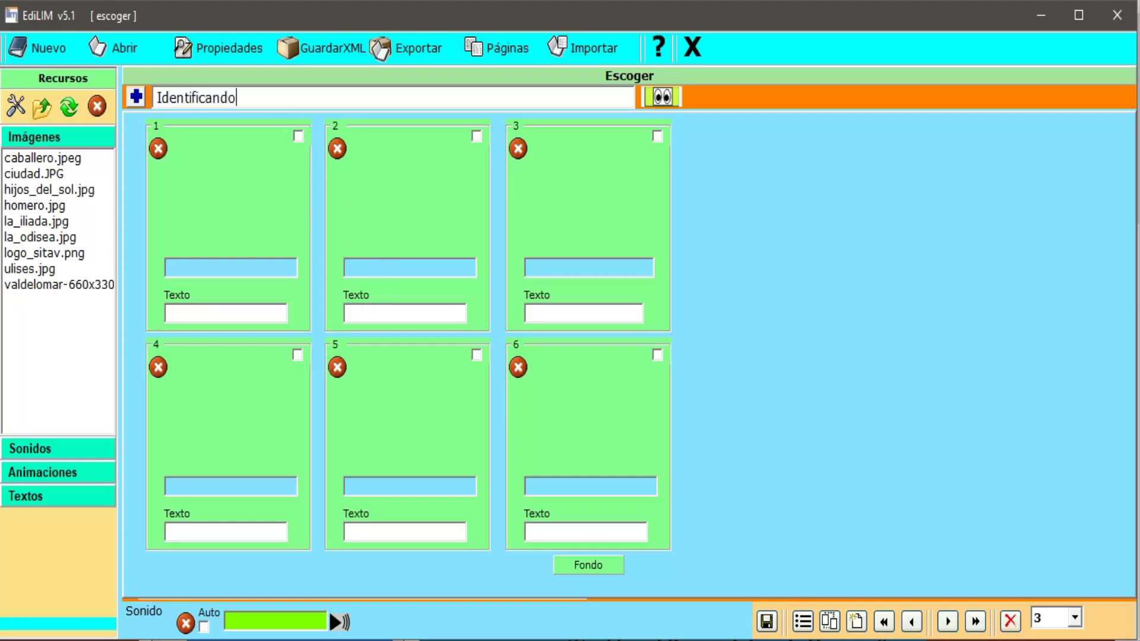
type(" a los Autores")
- Place homero.jpg in box 1 and valdelomar-660x330.jpg in box 2 of the activity
left_click(36, 206)
left_click_drag(220, 248, 228, 209)
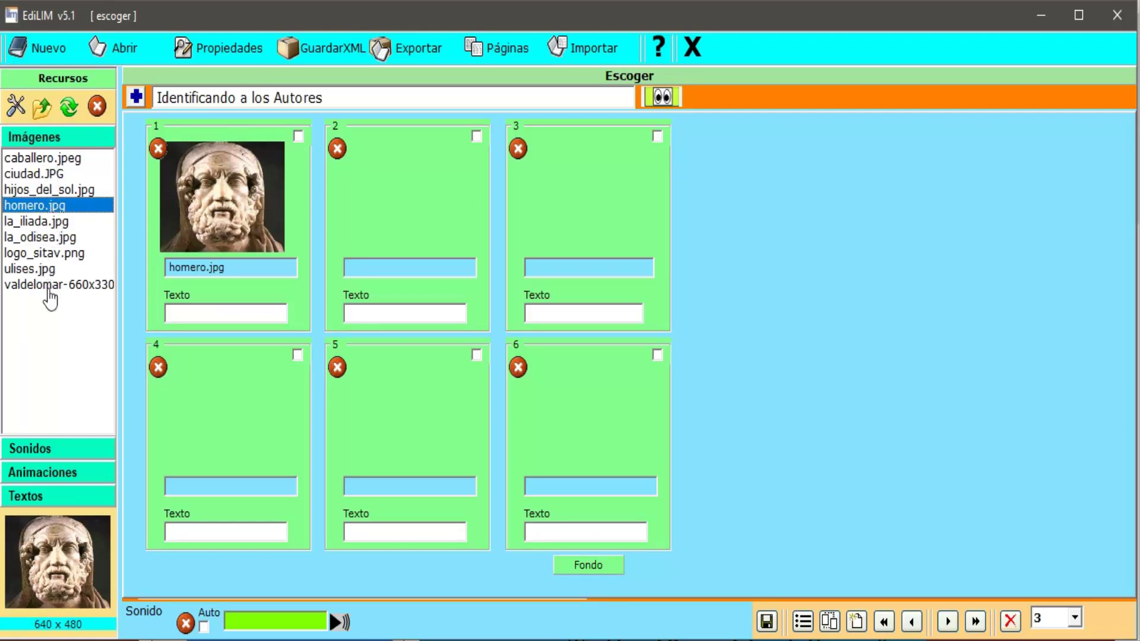
left_click_drag(47, 290, 396, 194)
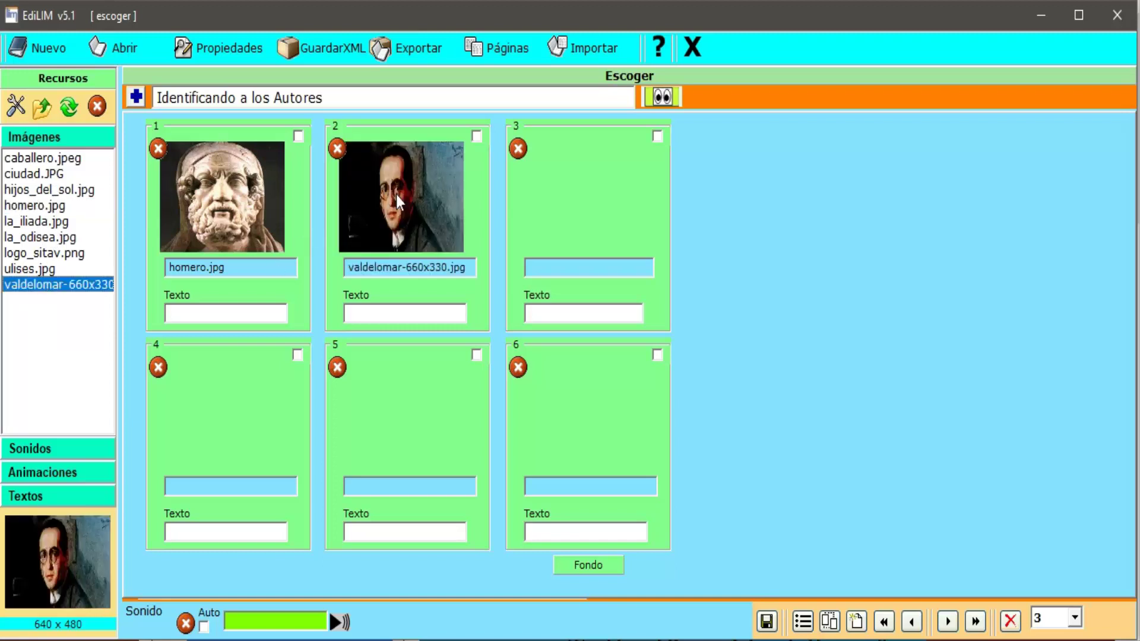
- Place caballero.jpeg in box 5 and la_iliada.jpg in box 4 of the activity
left_click(51, 175)
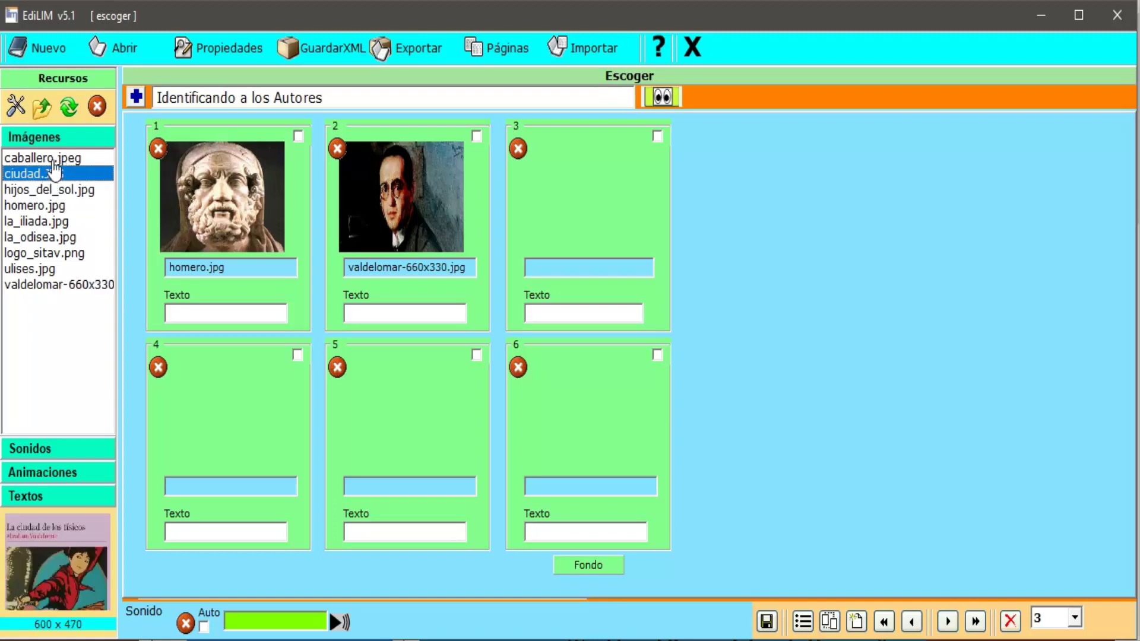
left_click_drag(53, 158, 406, 412)
left_click(35, 222)
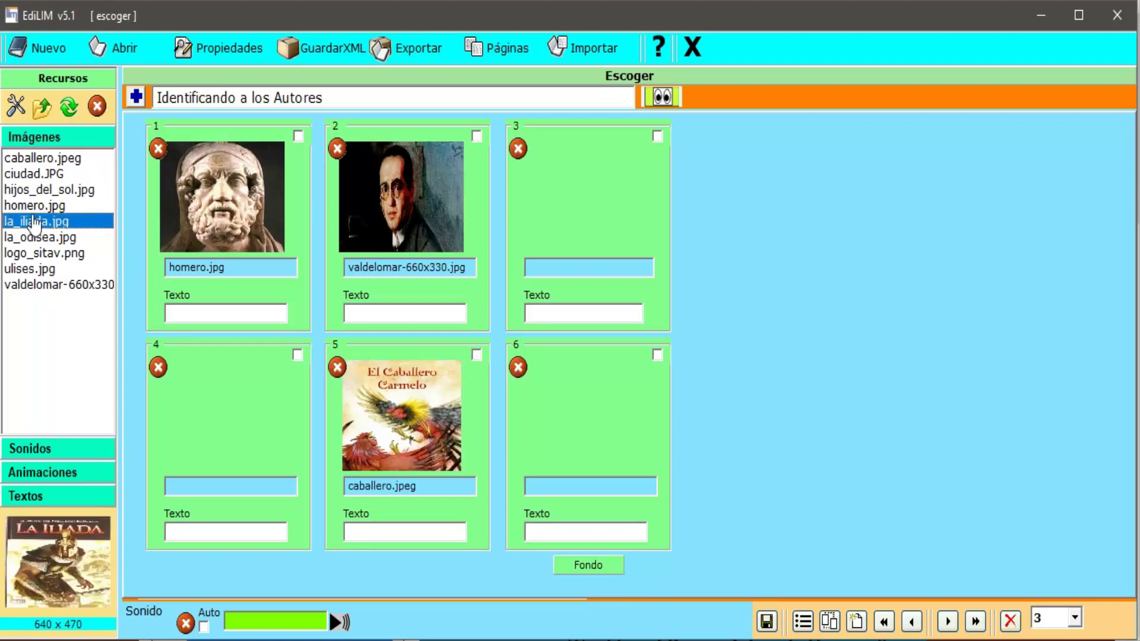
left_click_drag(36, 221, 251, 405)
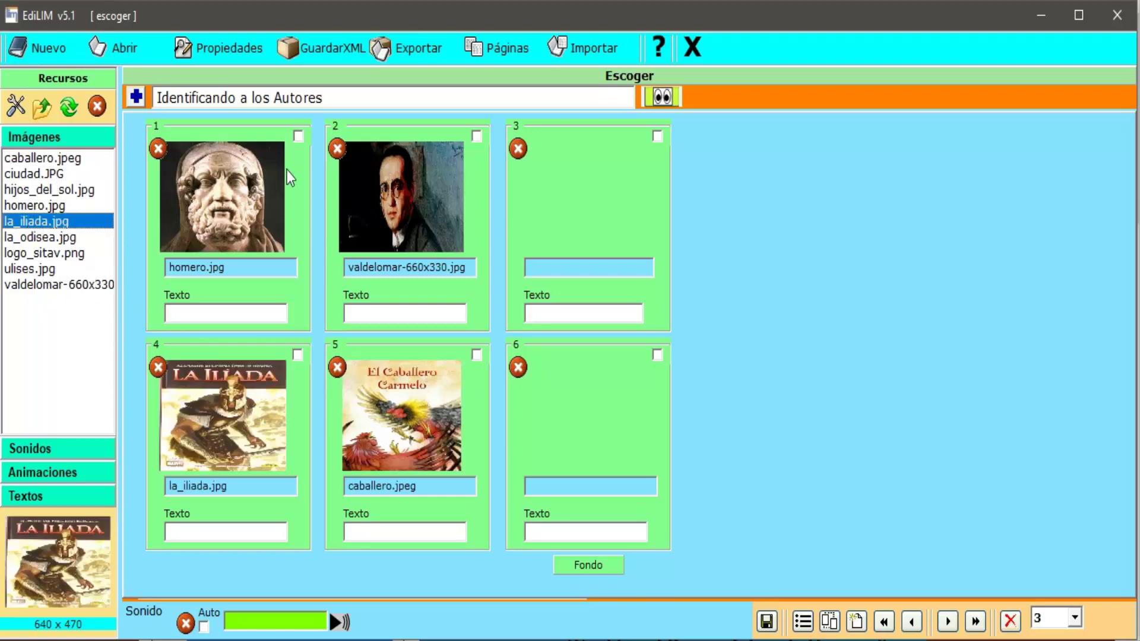
- Change the activity's statement to "Identifica el libro de Valdelomar"
left_click_drag(341, 98, 242, 114)
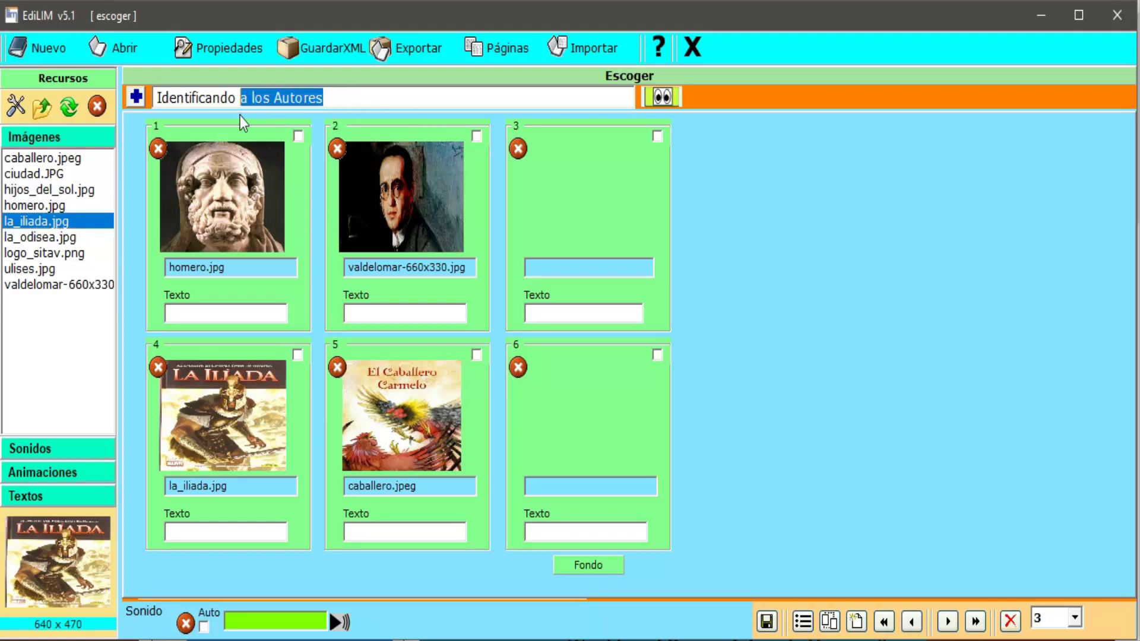
type("i")
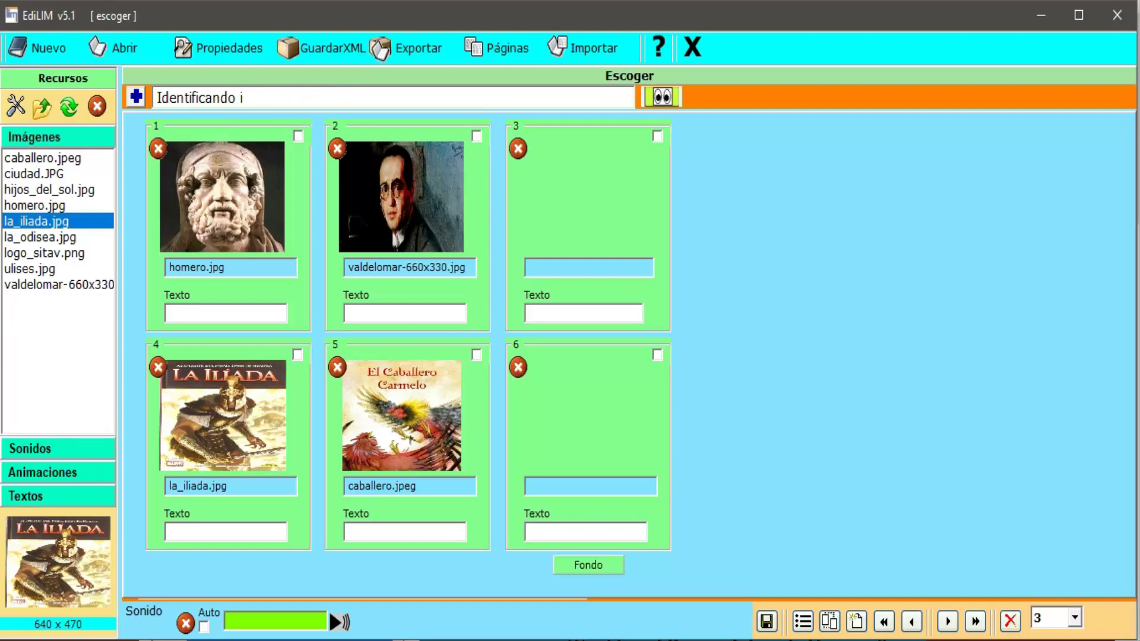
key("BackSpace")
key("BackSpace")
key("BackSpace")
key("BackSpace")
key("BackSpace")
type("el libro de Valdemo")
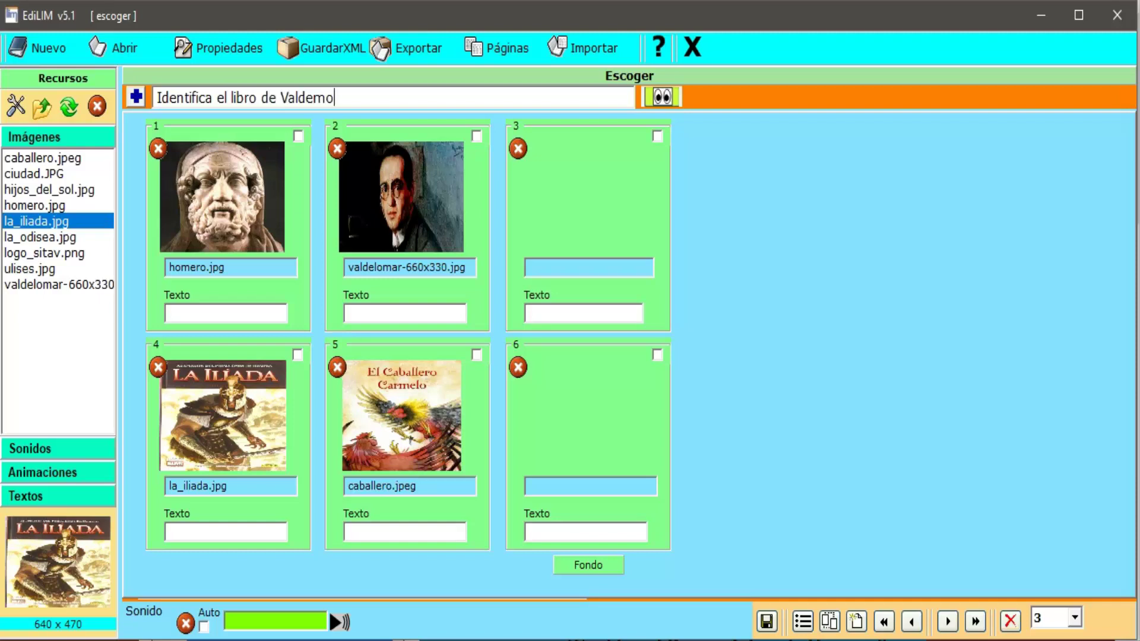
key("BackSpace")
key("BackSpace")
type("lomar")
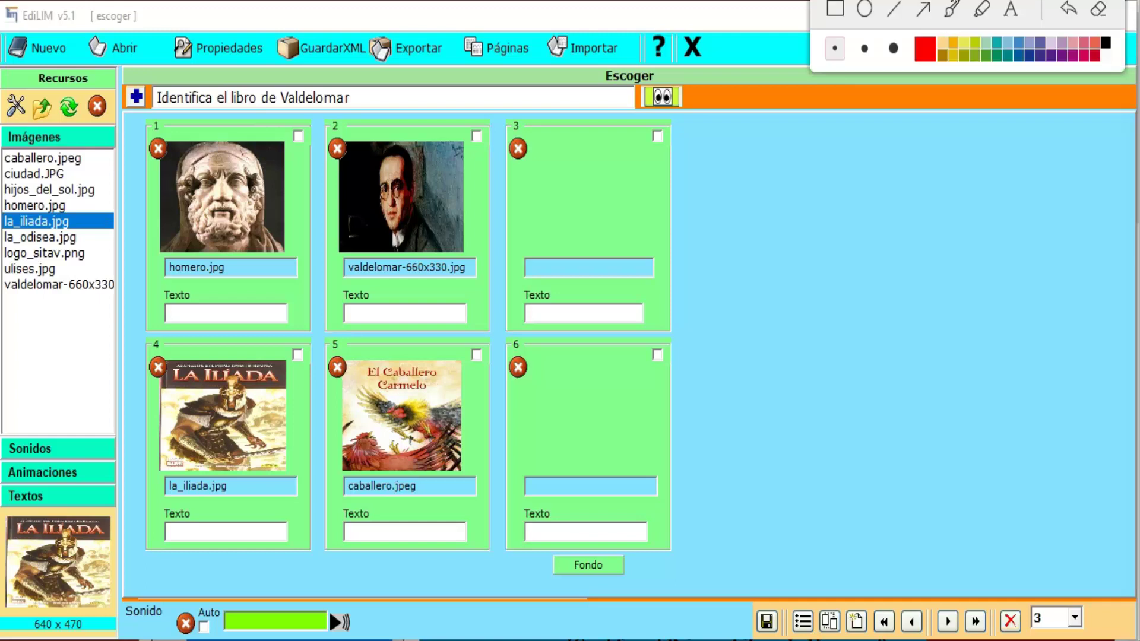
mouse_move(843, 258)
left_mouse_down()
mouse_move(611, 213)
mouse_move(479, 138)
left_mouse_up()
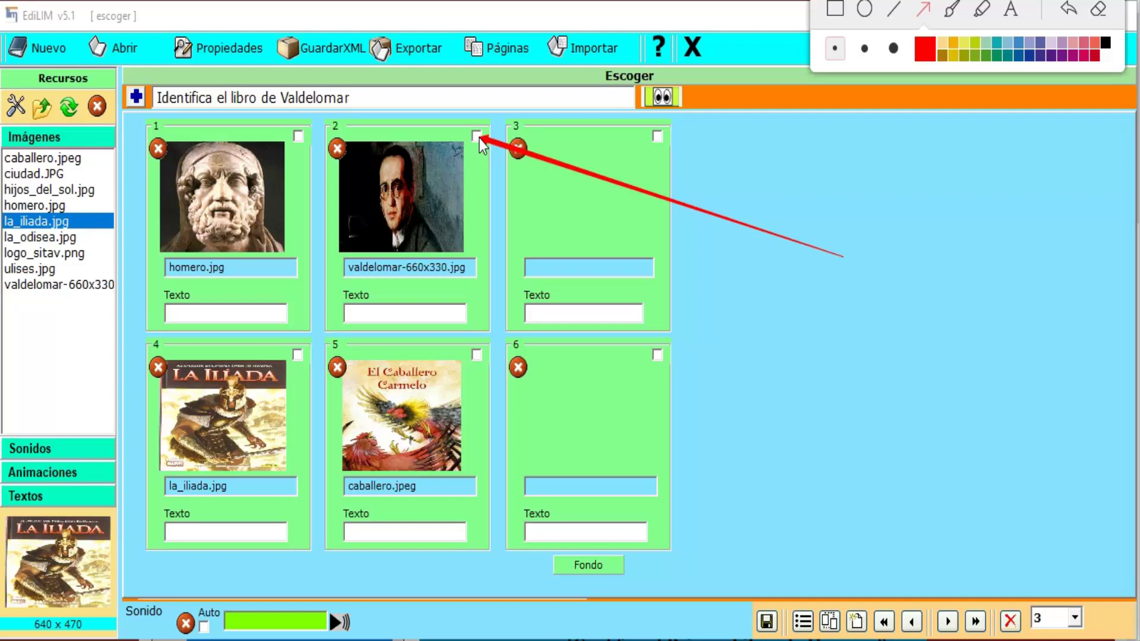
mouse_move(746, 378)
left_mouse_down()
mouse_move(547, 375)
mouse_move(482, 355)
left_mouse_up()
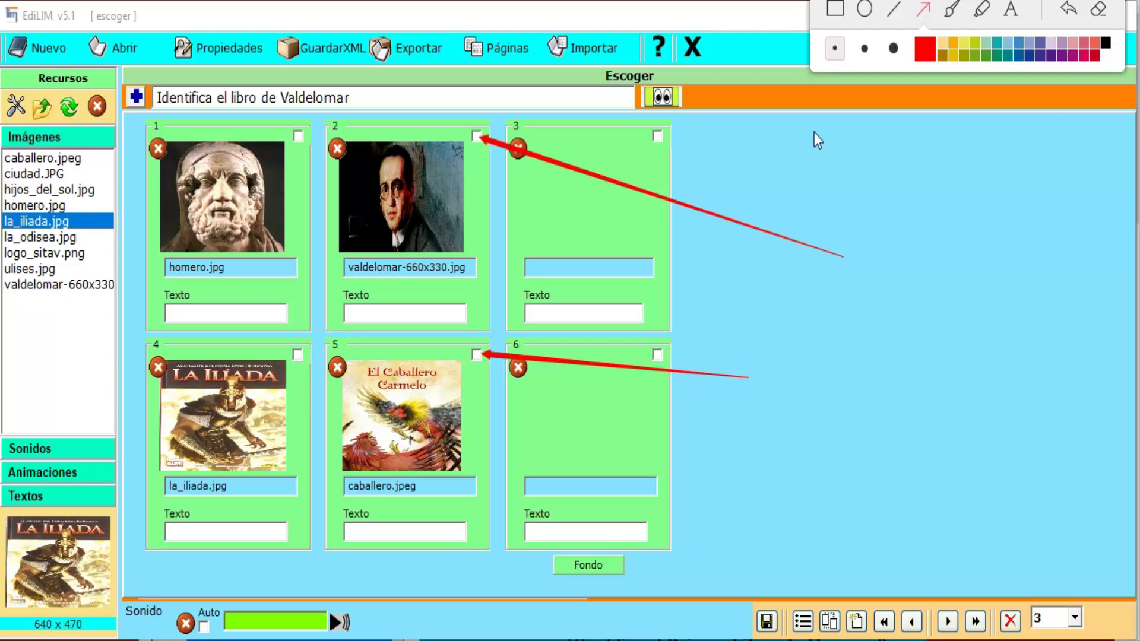
left_click(835, 11)
left_click_drag(177, 303, 303, 330)
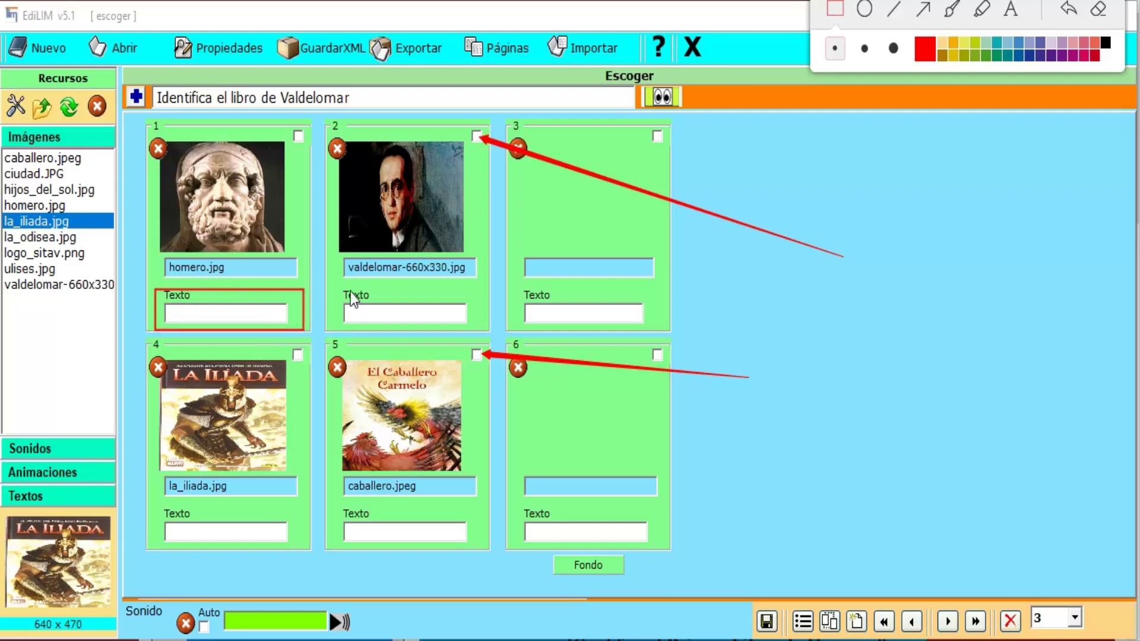
left_click_drag(361, 300, 481, 334)
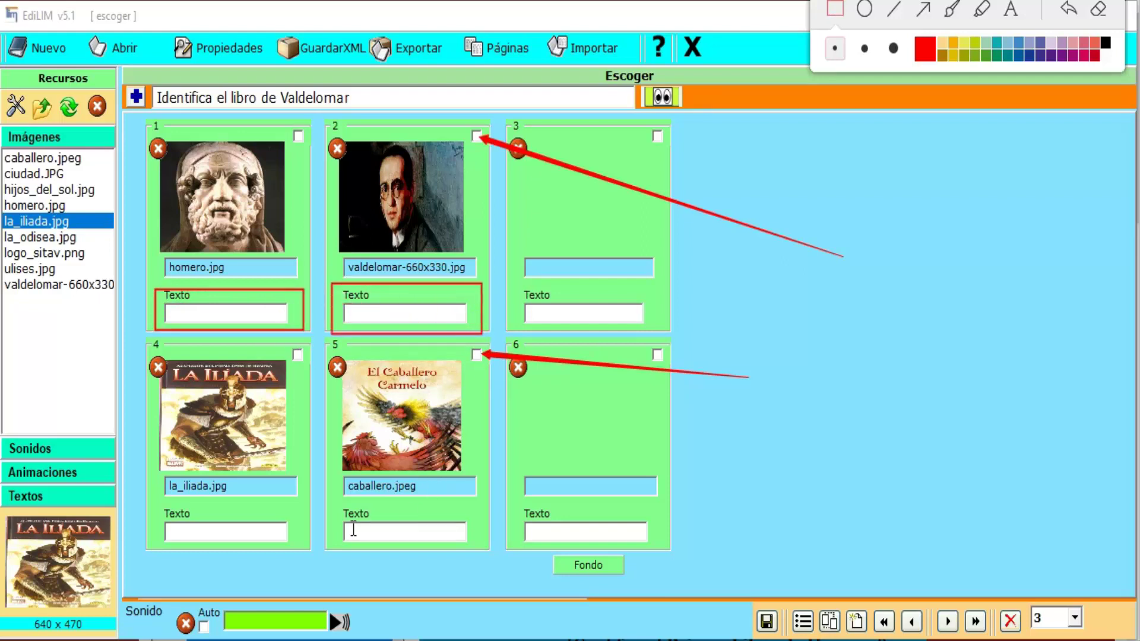
mouse_move(333, 506)
left_mouse_down()
mouse_move(431, 557)
mouse_move(482, 563)
mouse_move(473, 558)
left_mouse_up()
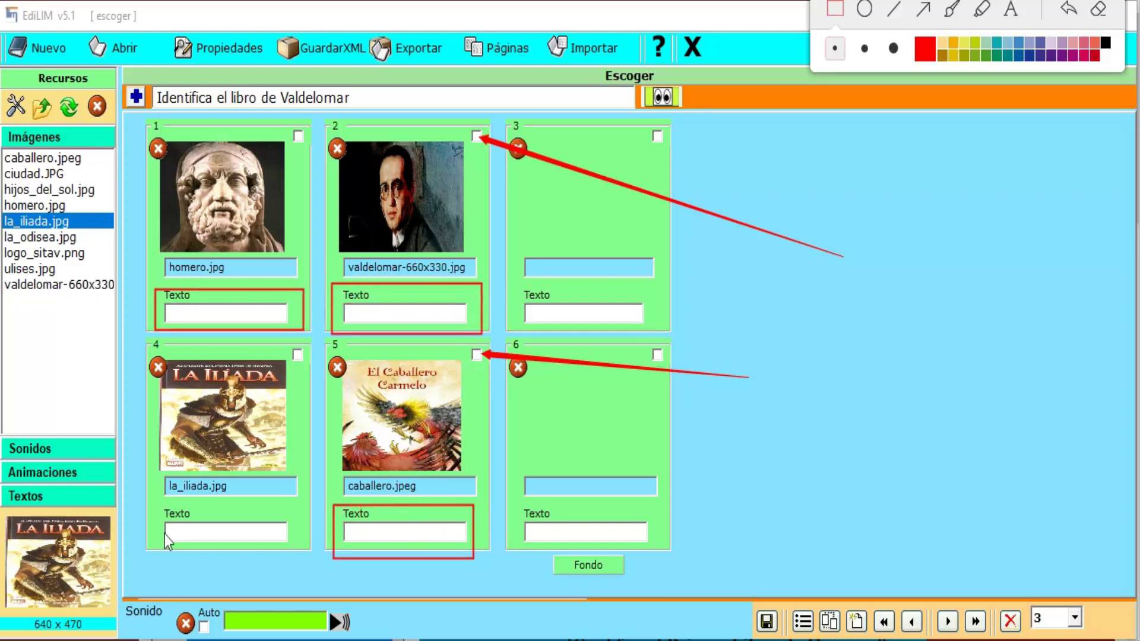
left_click_drag(148, 510, 318, 561)
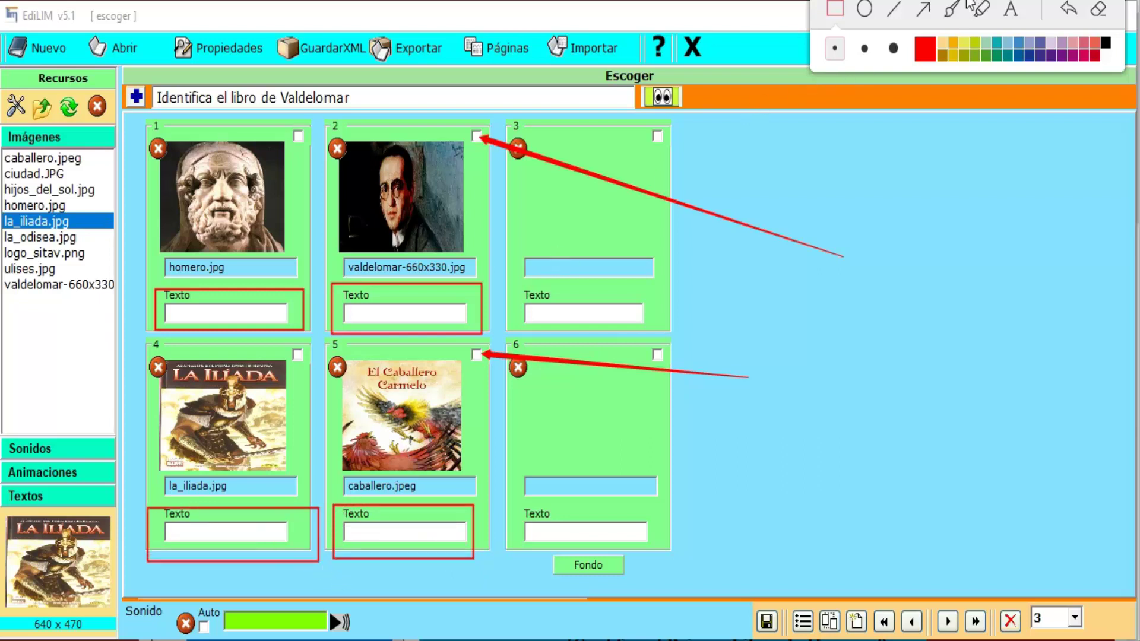
left_click(1097, 11)
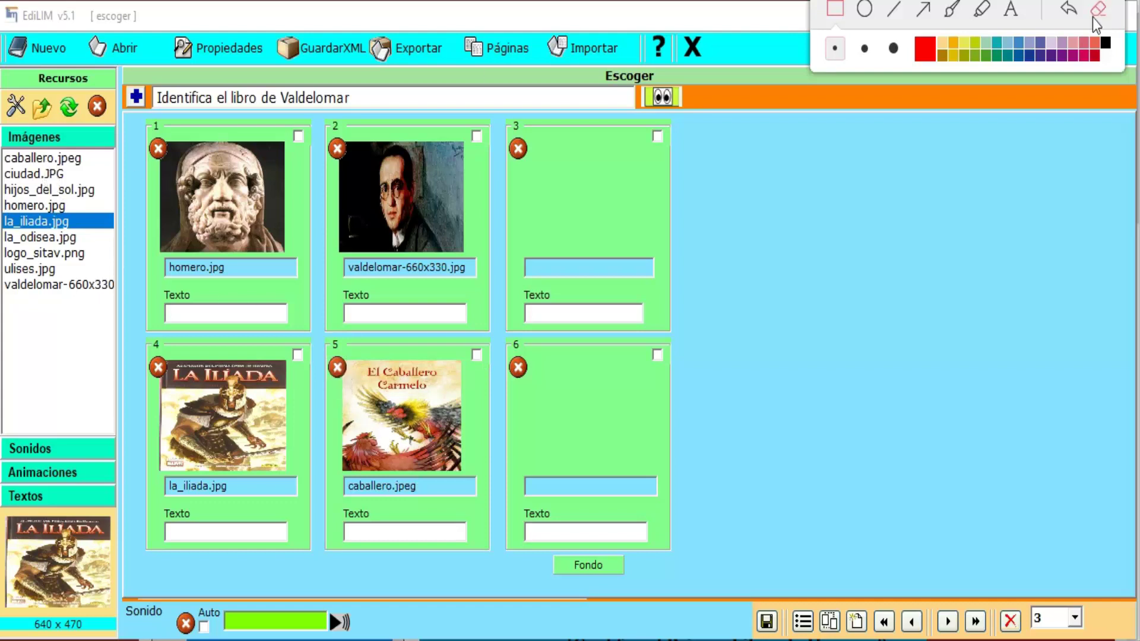
- Clear the image from box 5 and place caballero.jpeg in it again
left_click(337, 367)
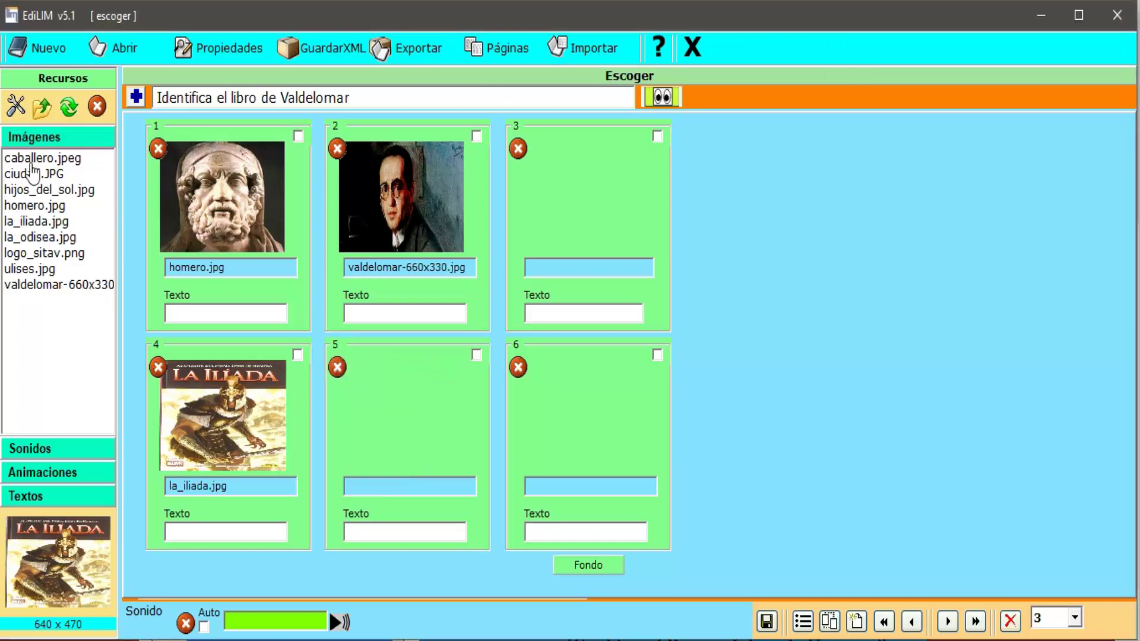
left_click_drag(35, 157, 386, 429)
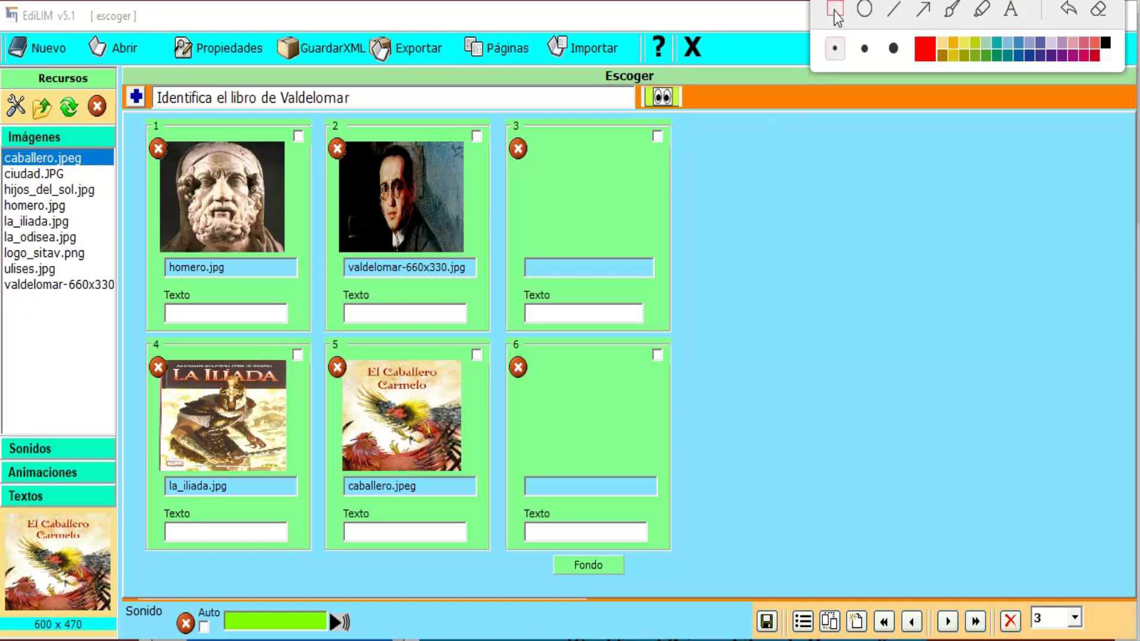
- Preview the Escoger activity page and examine its statement and the empty boxes
left_click_drag(629, 70, 699, 124)
left_click(1099, 12)
left_click(657, 100)
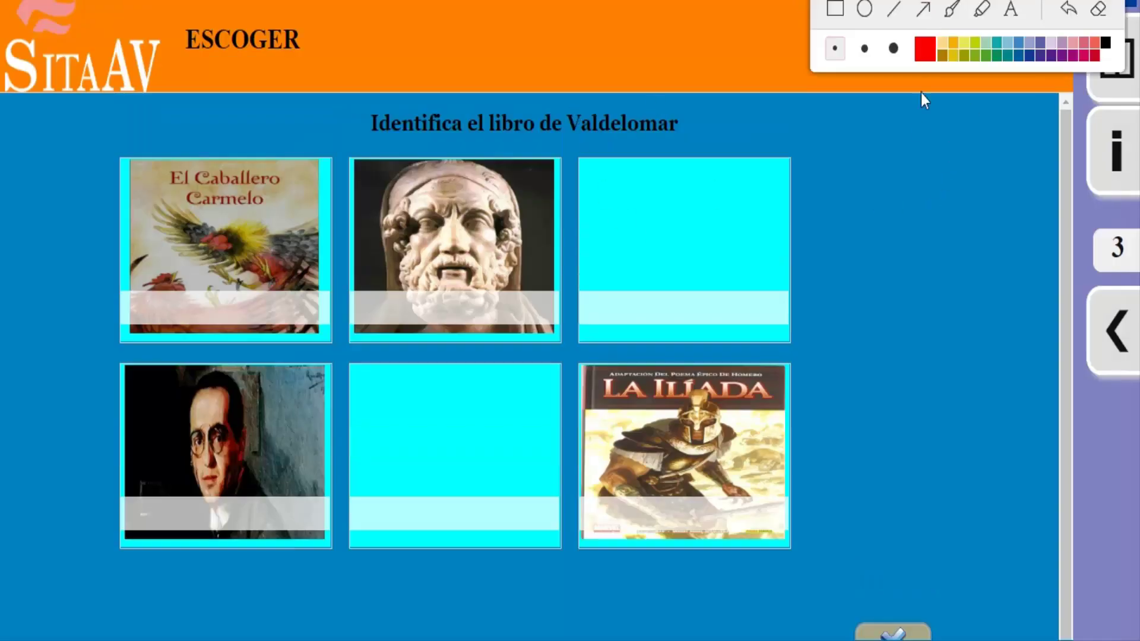
left_click_drag(962, 157, 743, 214)
left_click_drag(535, 618, 471, 465)
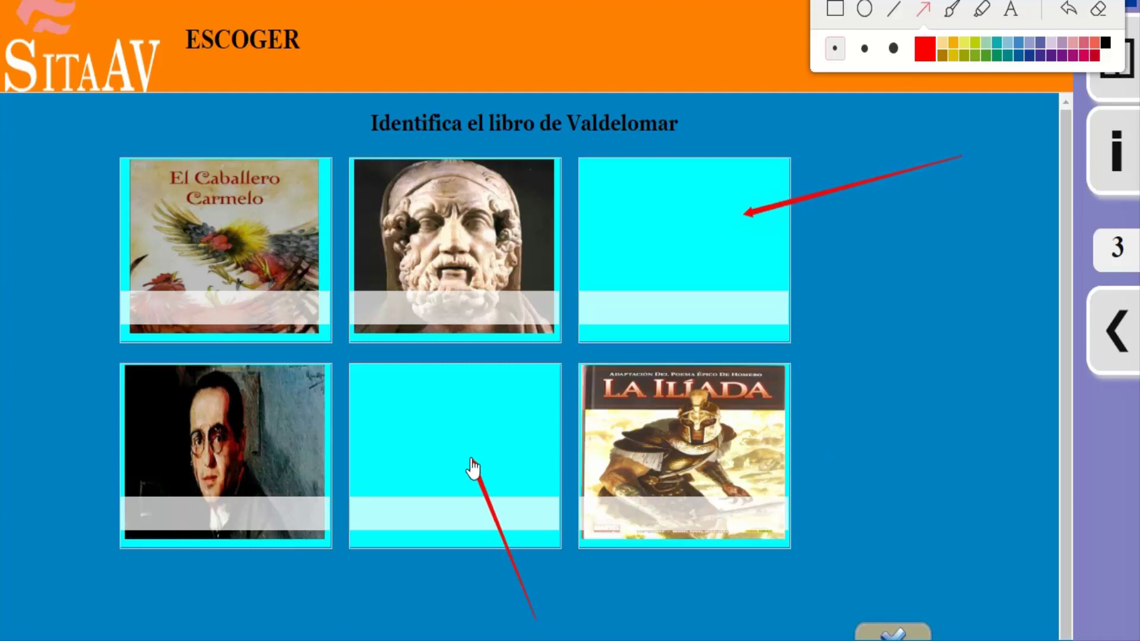
left_click(1098, 9)
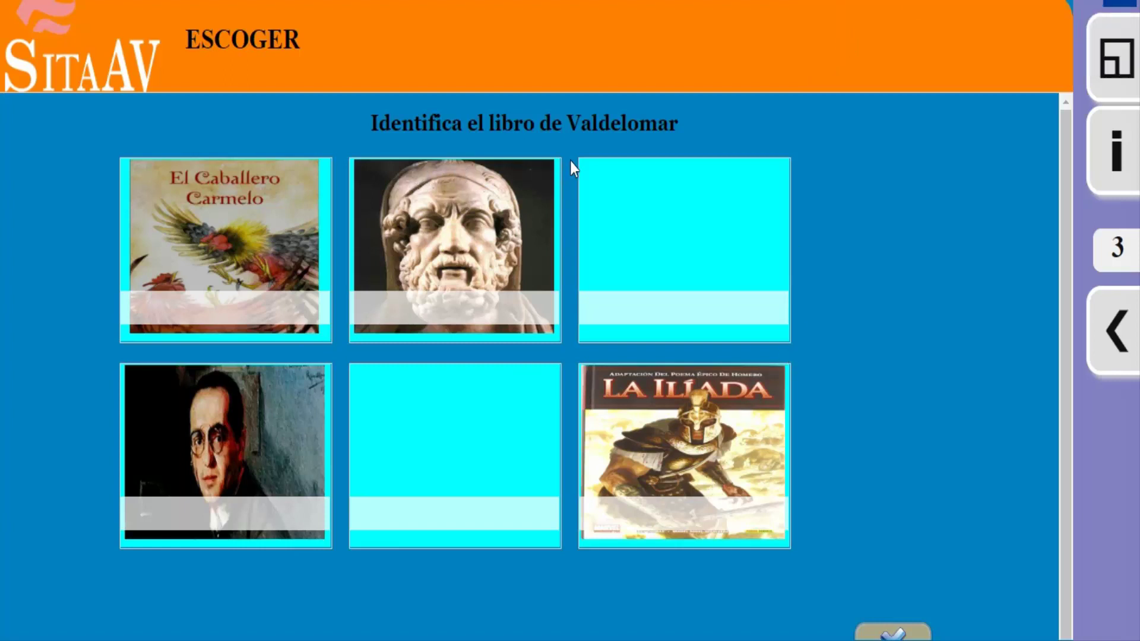
left_click_drag(360, 104, 700, 127)
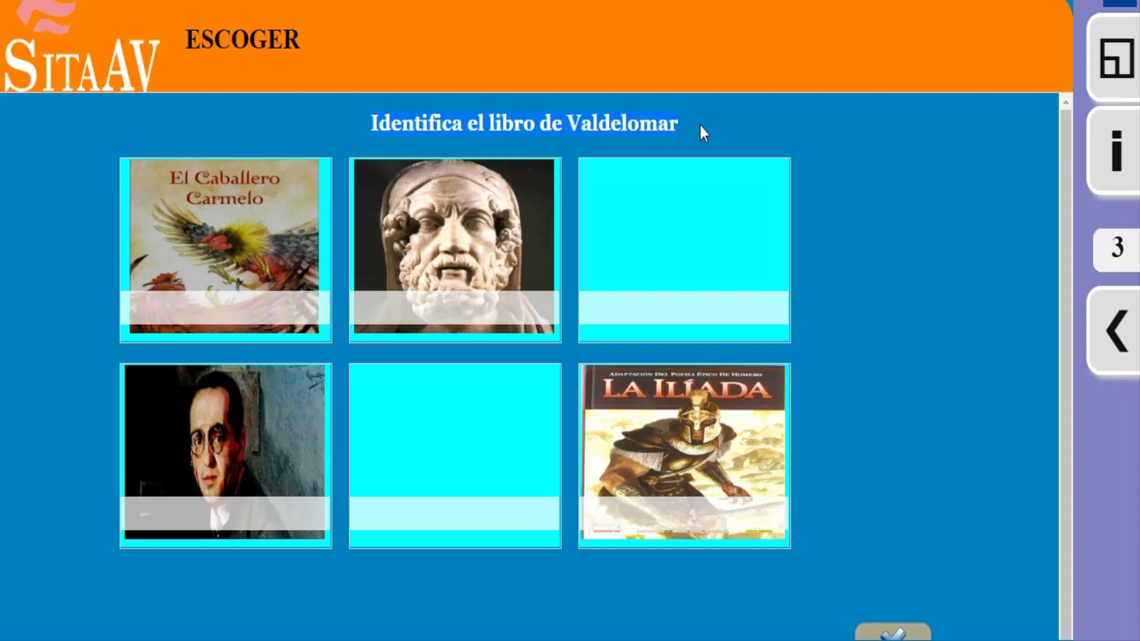
left_click(745, 123)
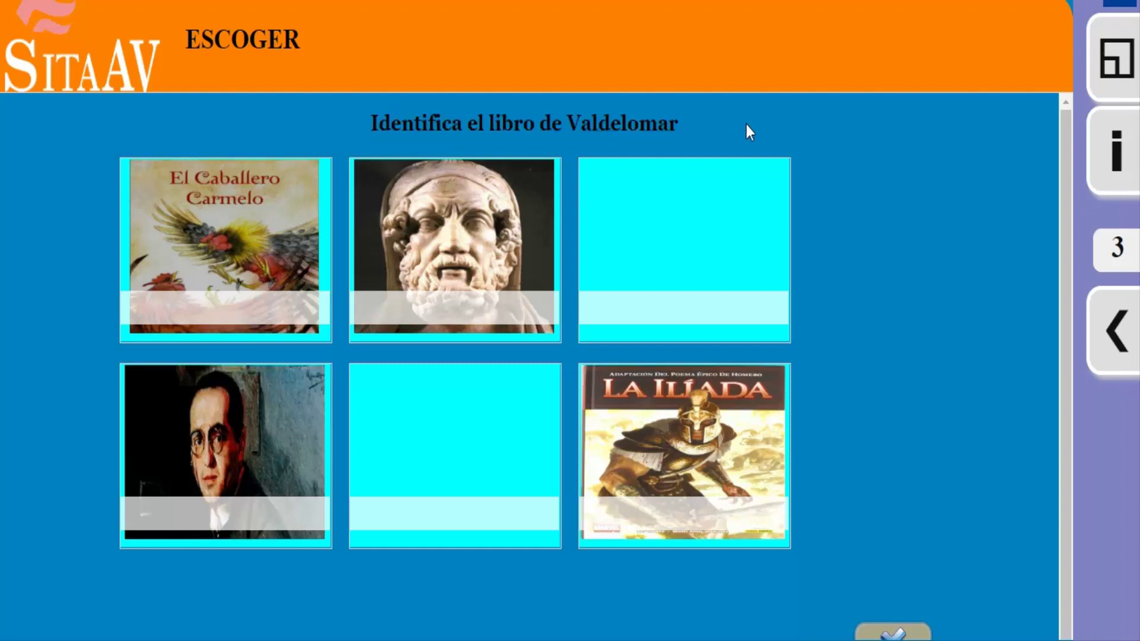
- Choose the Valdelomar portrait and the El Caballero Carmelo cover in the preview, check the result, and return to the EdiLIM editor
left_click(250, 479)
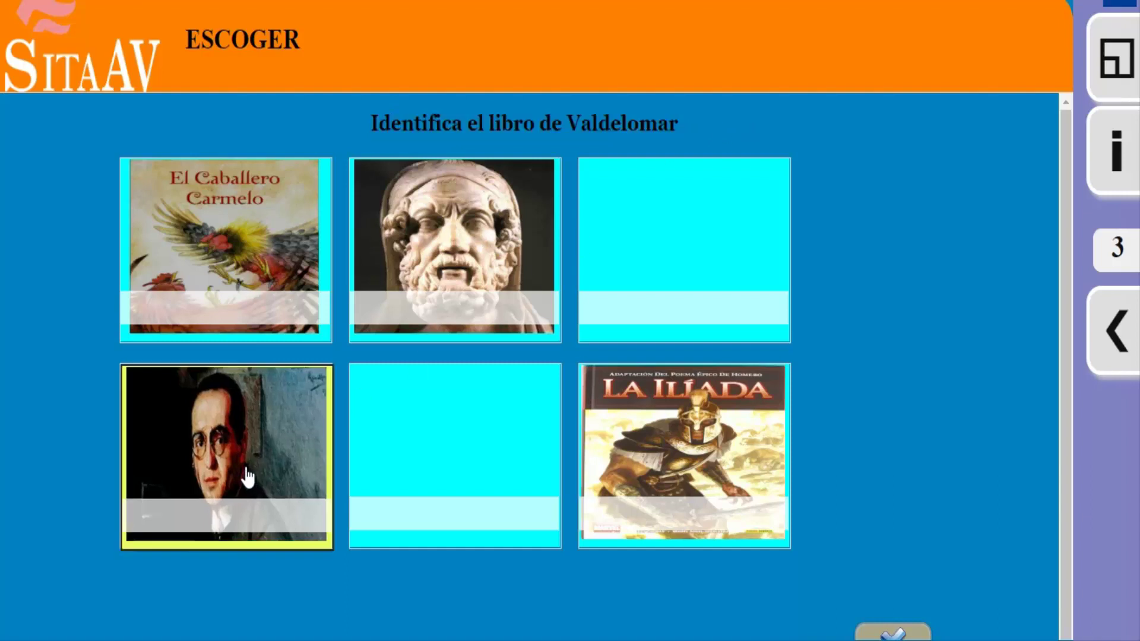
left_click(267, 307)
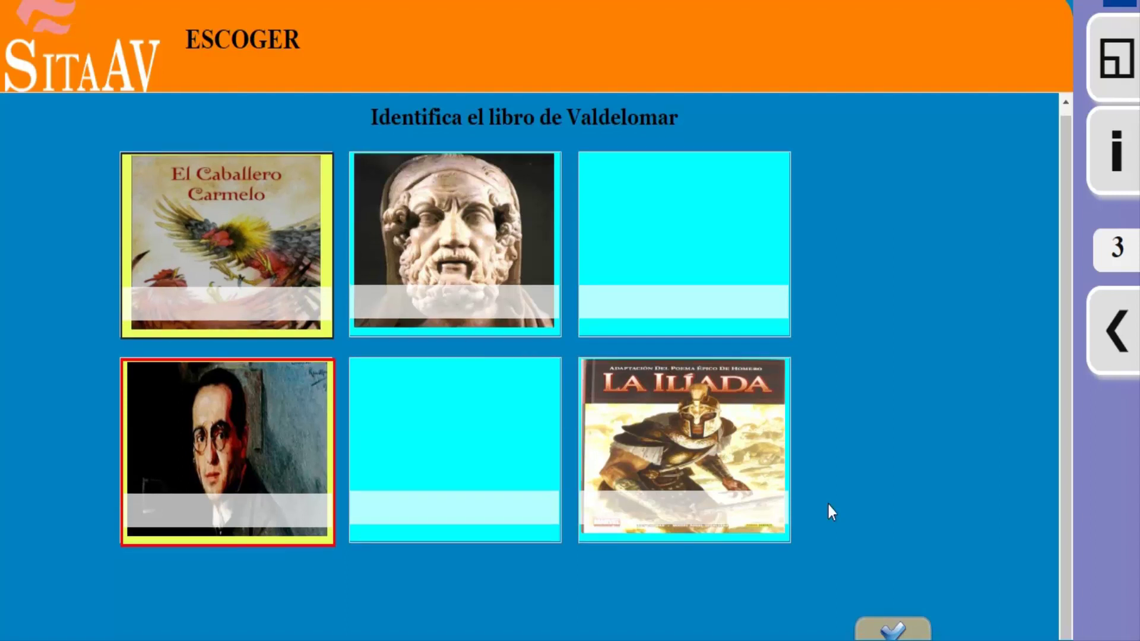
left_click(908, 634)
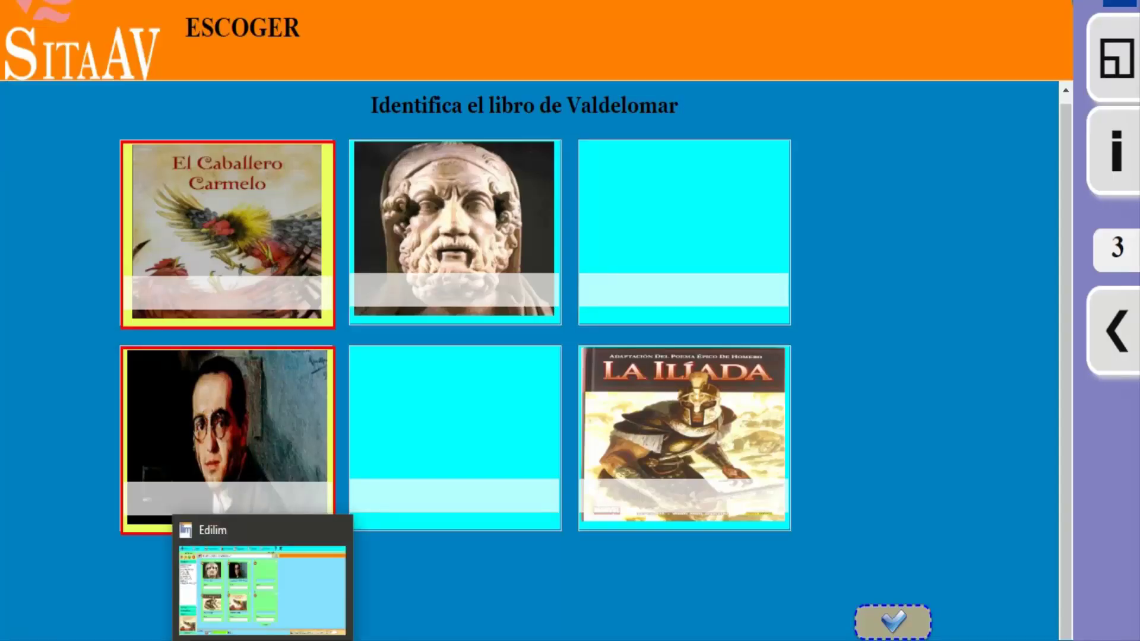
left_click(321, 570)
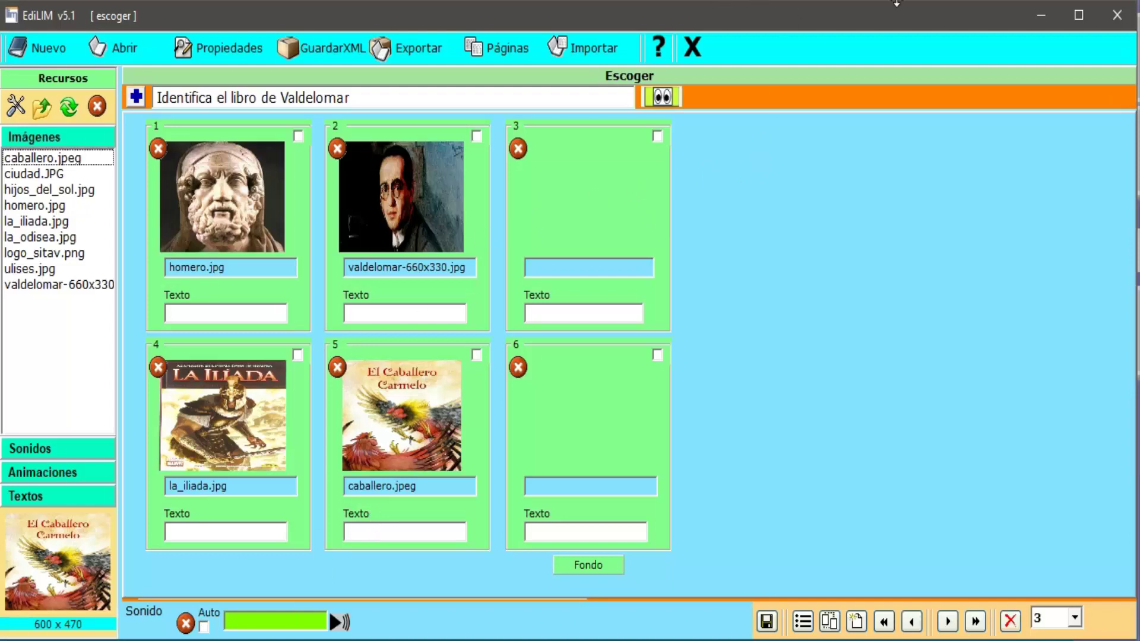
key("ctrl+shift+d")
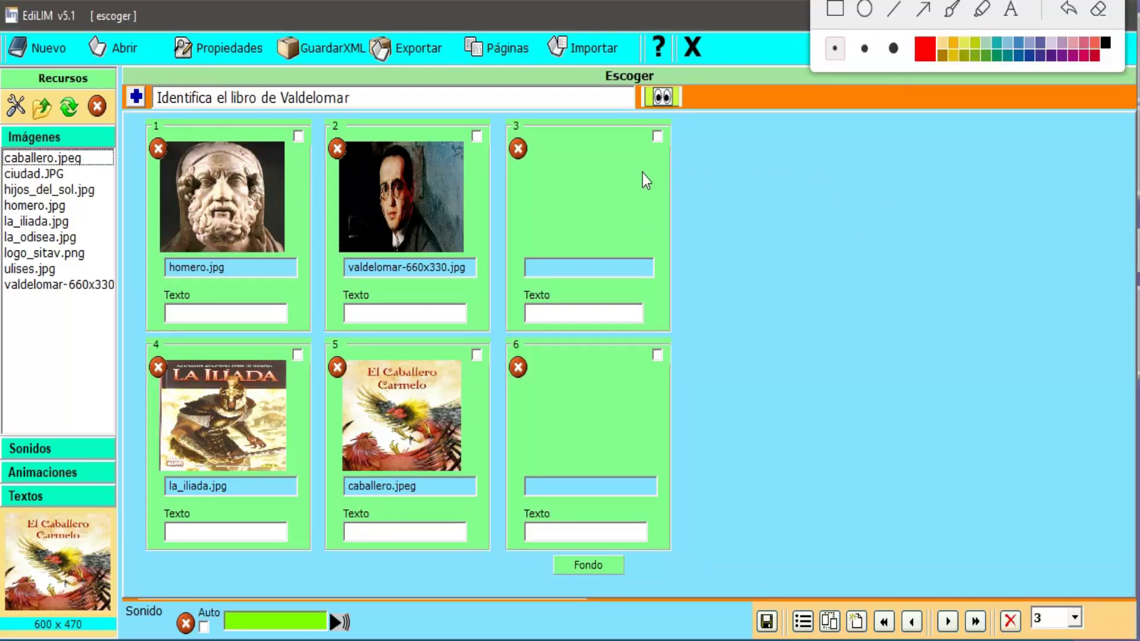
left_click(923, 9)
mouse_move(837, 194)
left_mouse_down()
mouse_move(578, 169)
mouse_move(483, 139)
left_mouse_up()
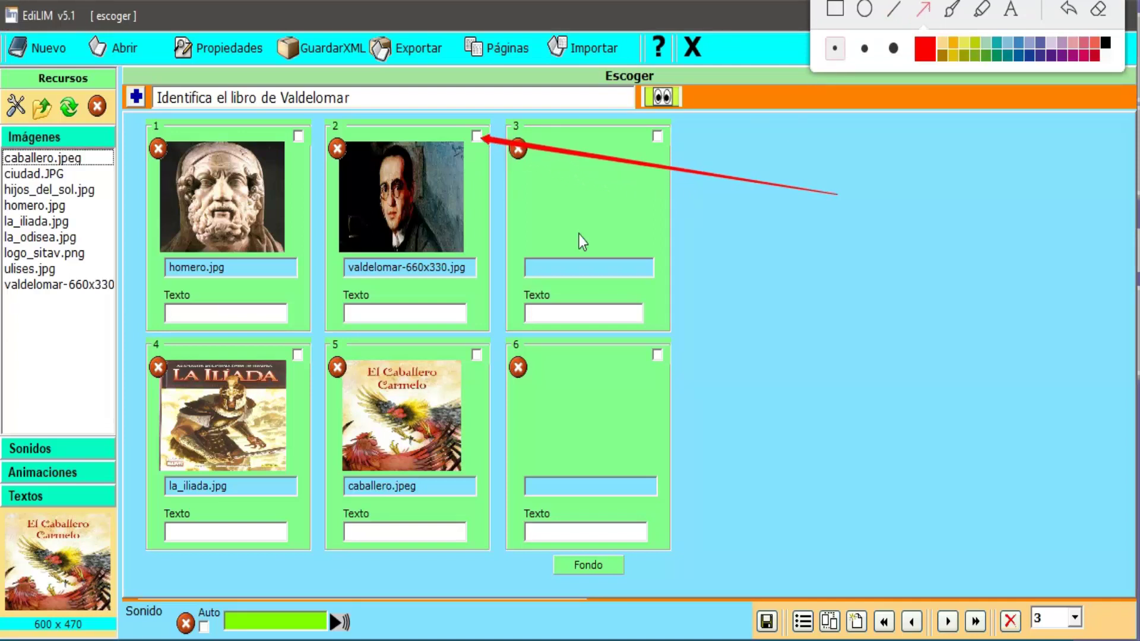
left_click_drag(783, 303, 479, 354)
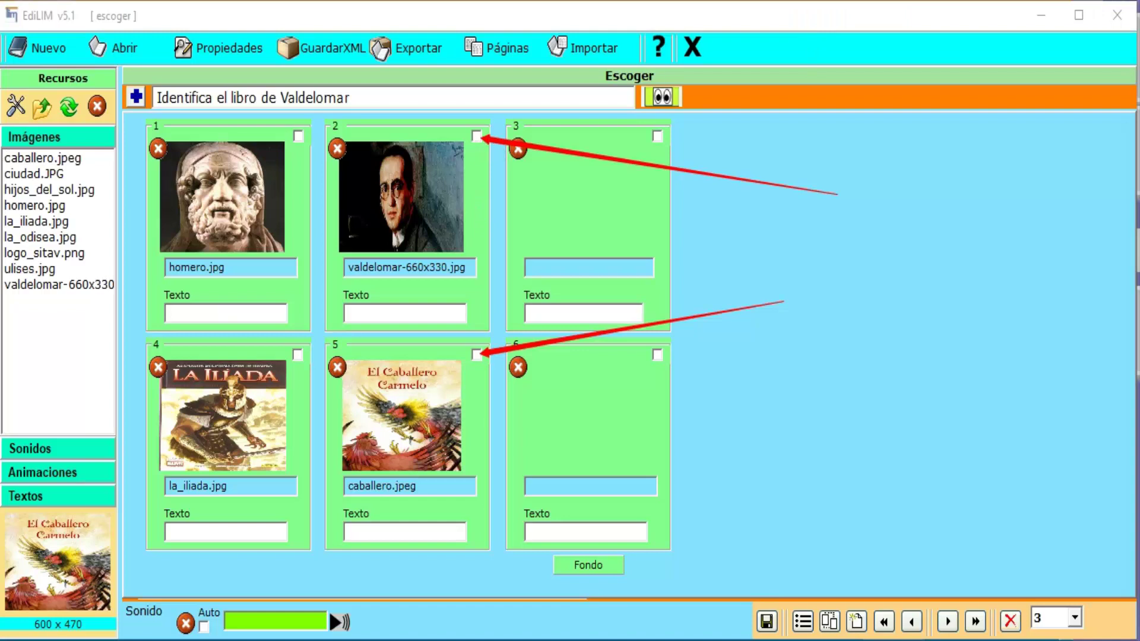
left_click(1091, 13)
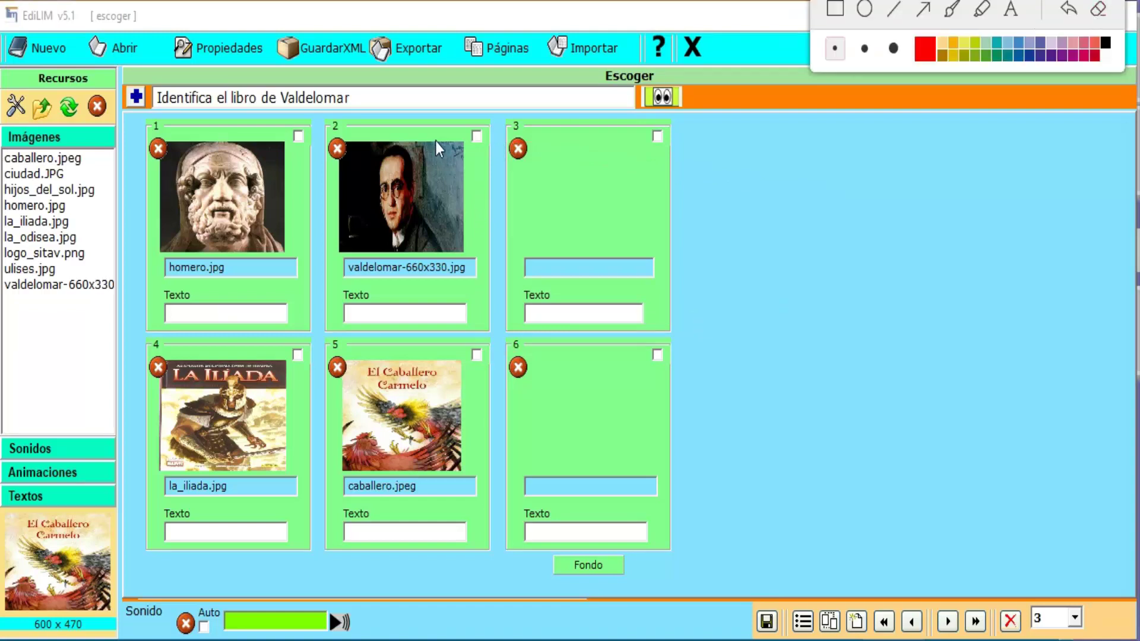
- Mark boxes 2 and 5 as the correct answers, and test choosing both images in the activity preview
left_click(476, 137)
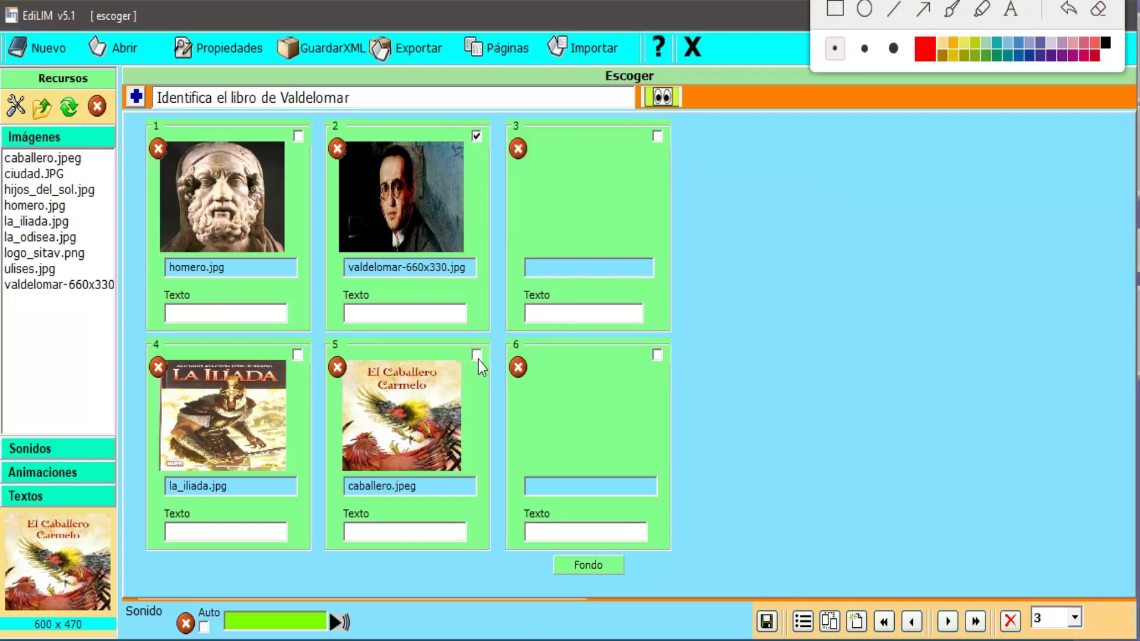
left_click(673, 101)
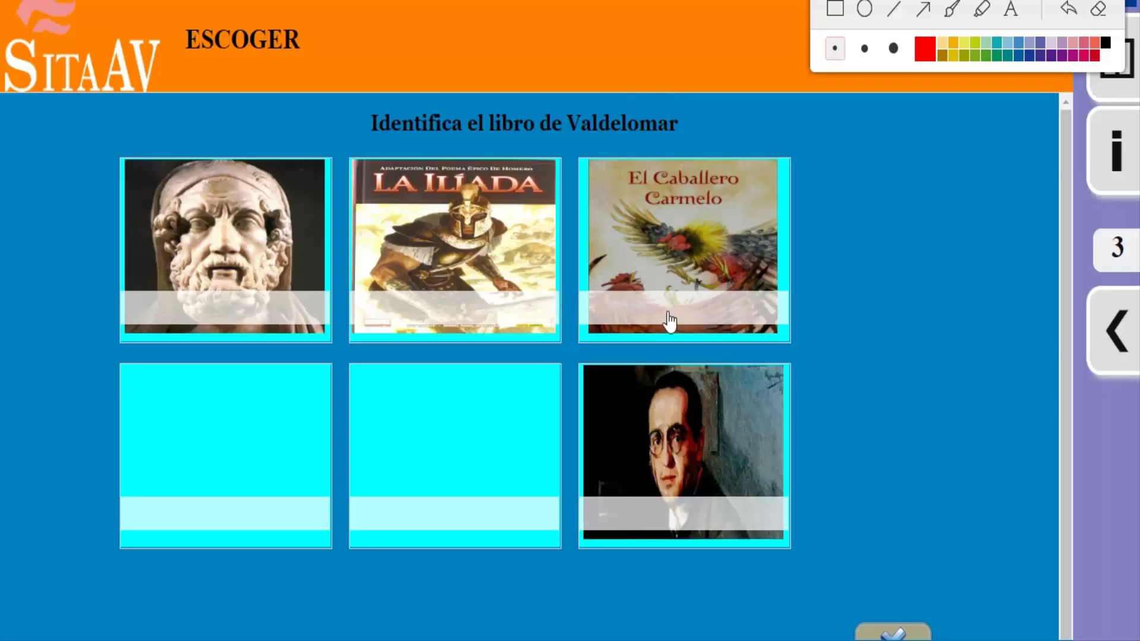
left_click(676, 268)
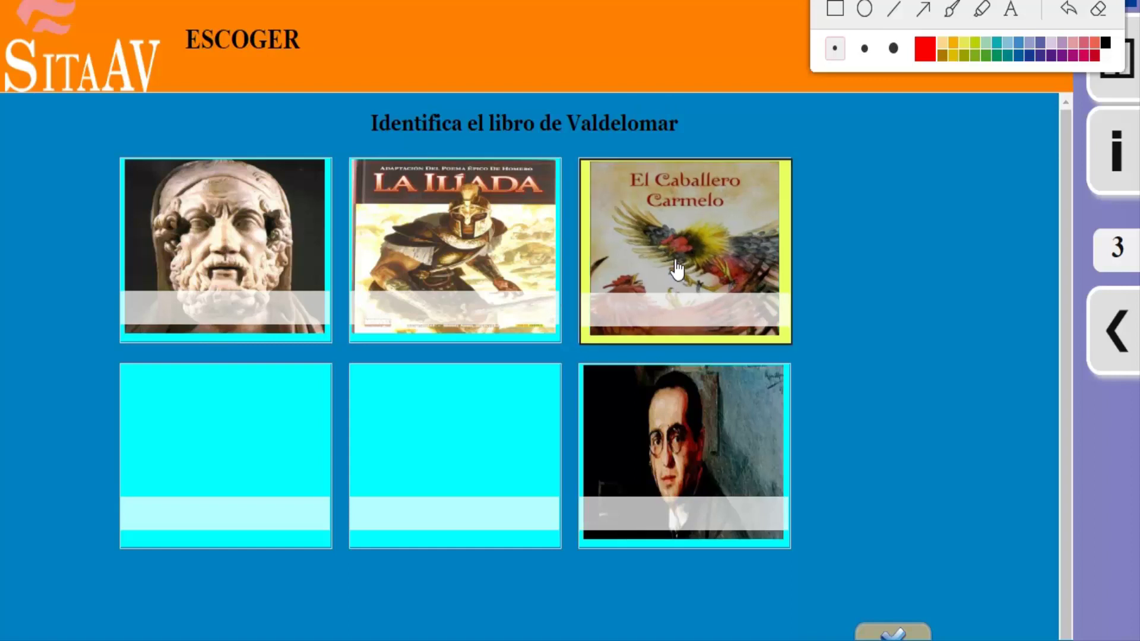
left_click(687, 433)
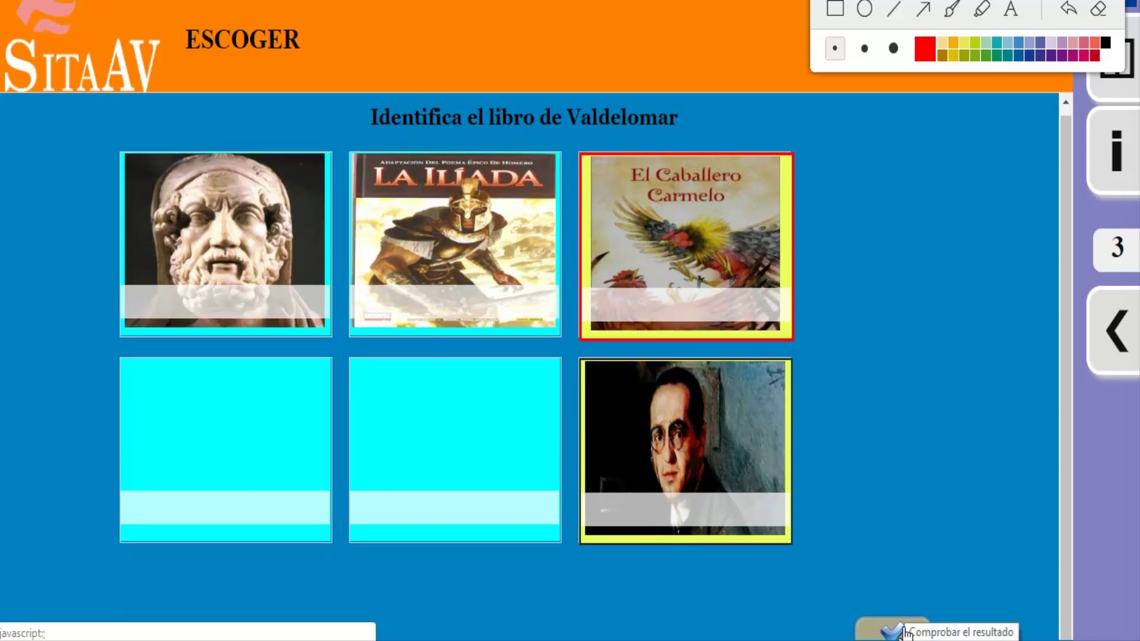
left_click(907, 634)
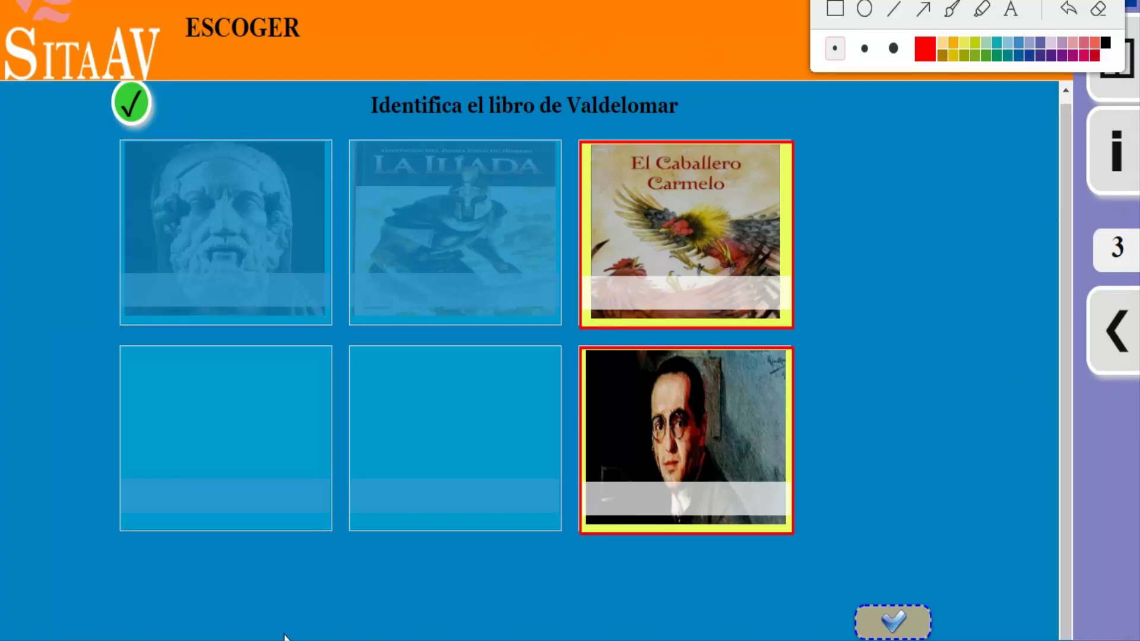
mouse_move(262, 639)
left_click(262, 591)
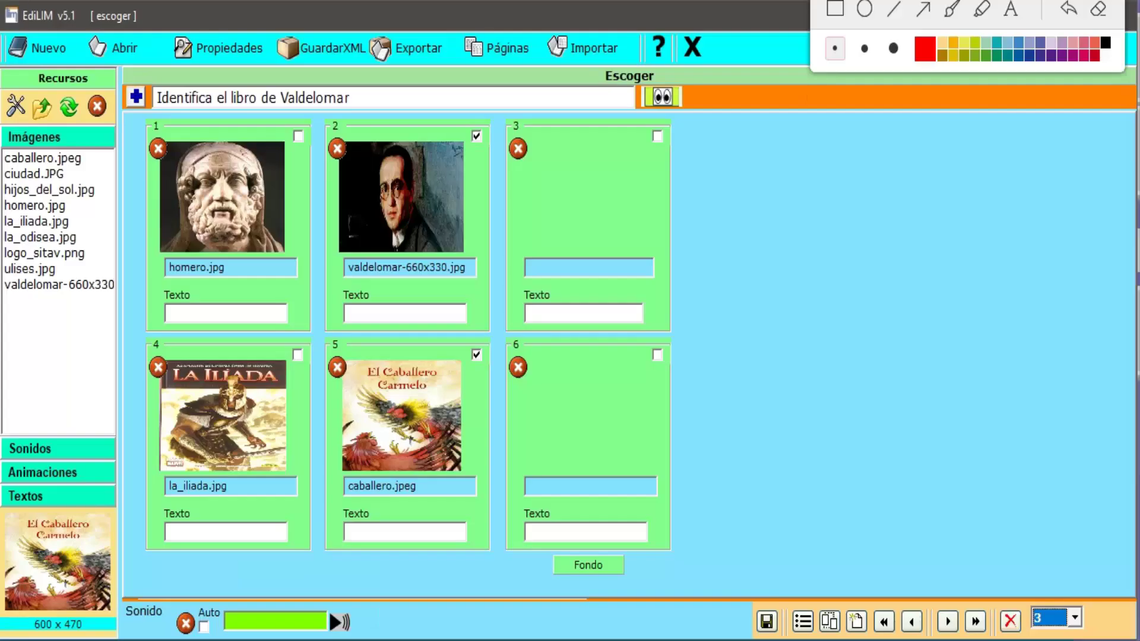
- Save the book as "escoger" of type LIM in the Escoger folder inside EDILIM
left_click(315, 55)
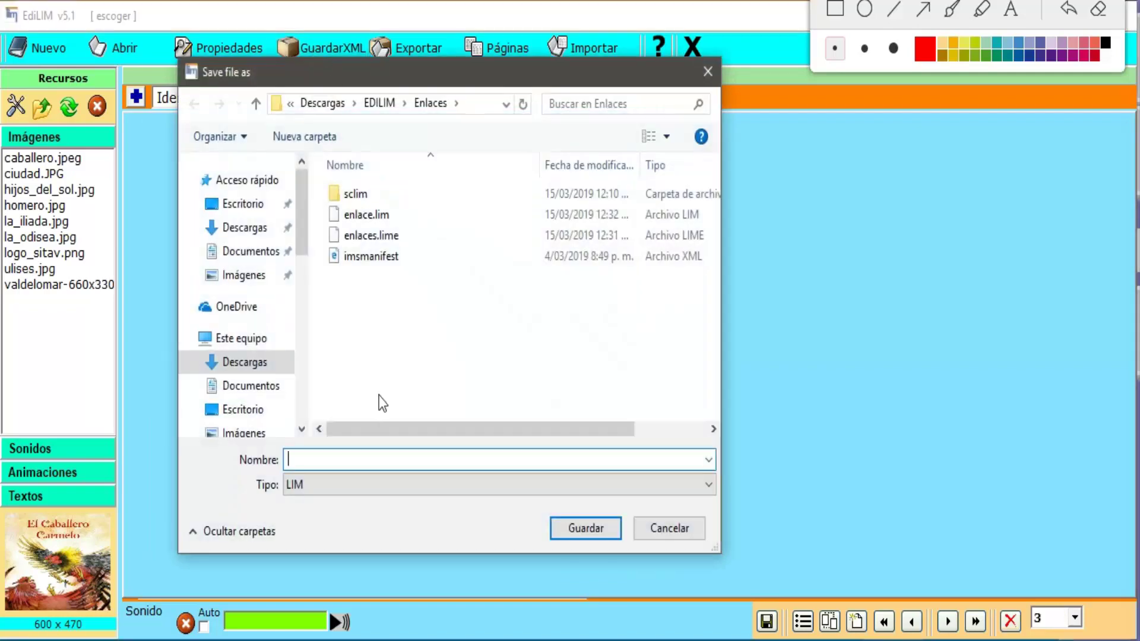
left_click(257, 107)
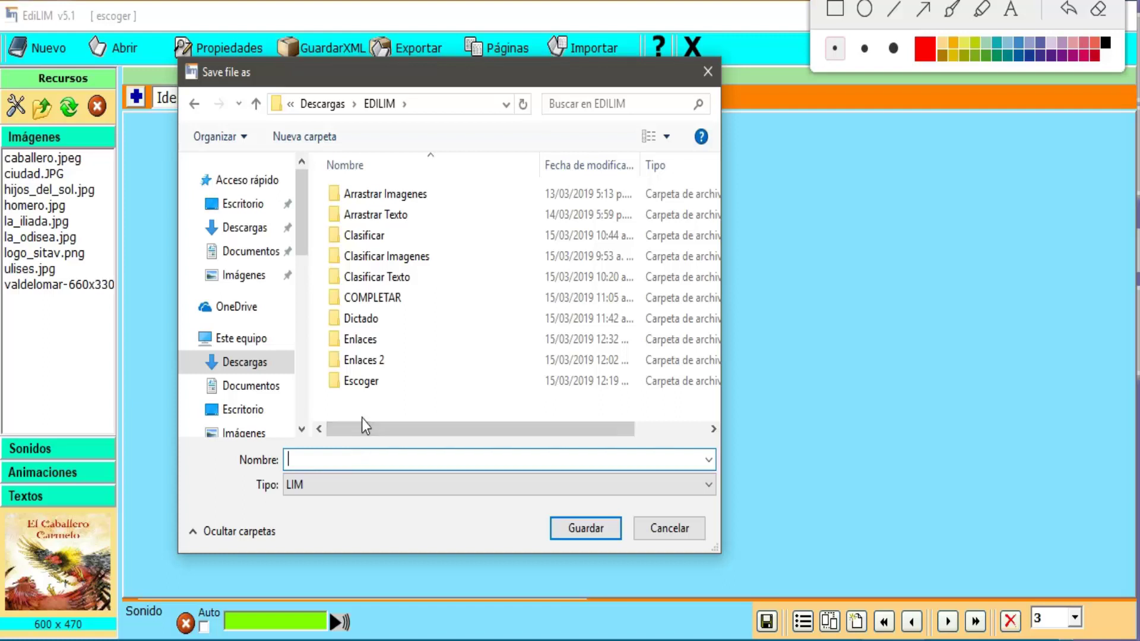
double_click(386, 382)
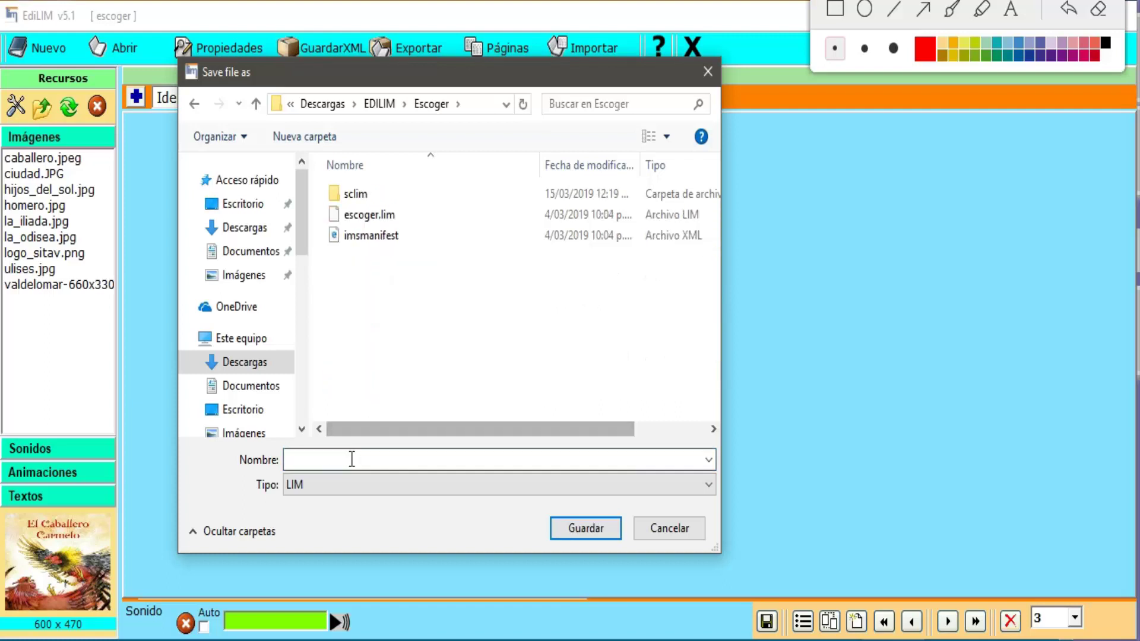
type("es")
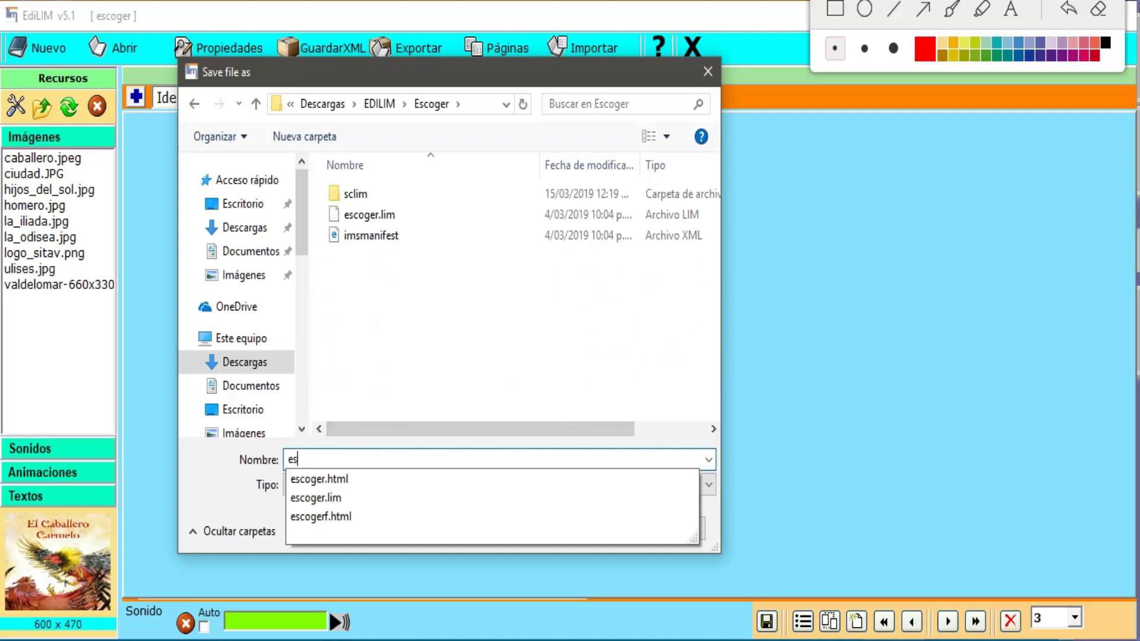
type("oger")
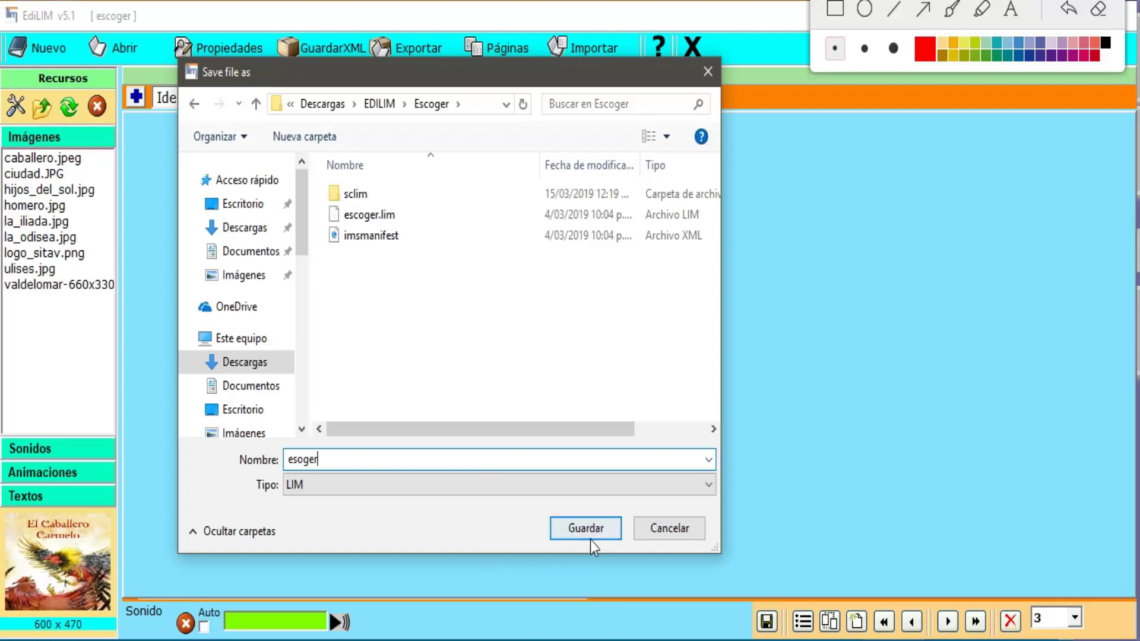
left_click(299, 459)
type("c")
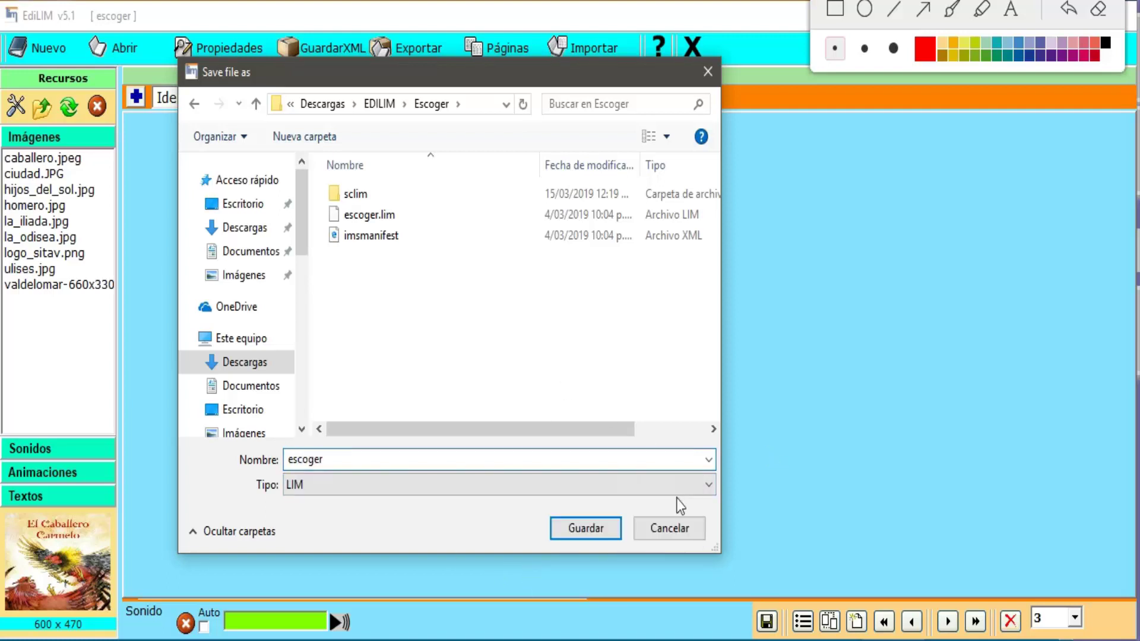
left_click(585, 528)
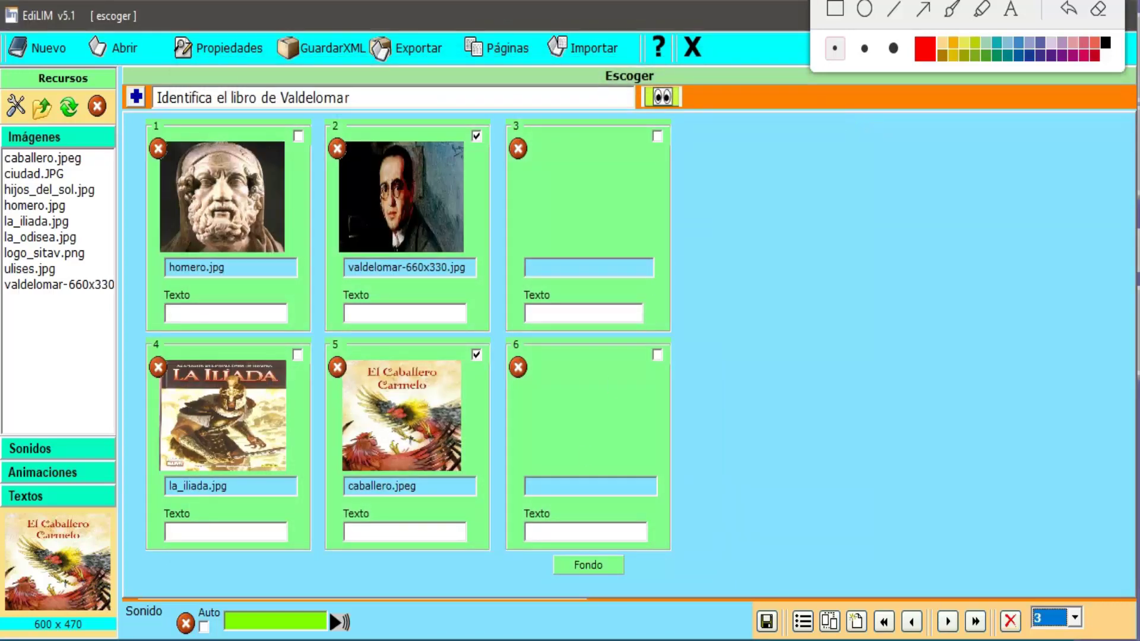
left_click(837, 14)
mouse_move(367, 21)
left_mouse_down()
mouse_move(410, 73)
mouse_move(457, 70)
left_mouse_up()
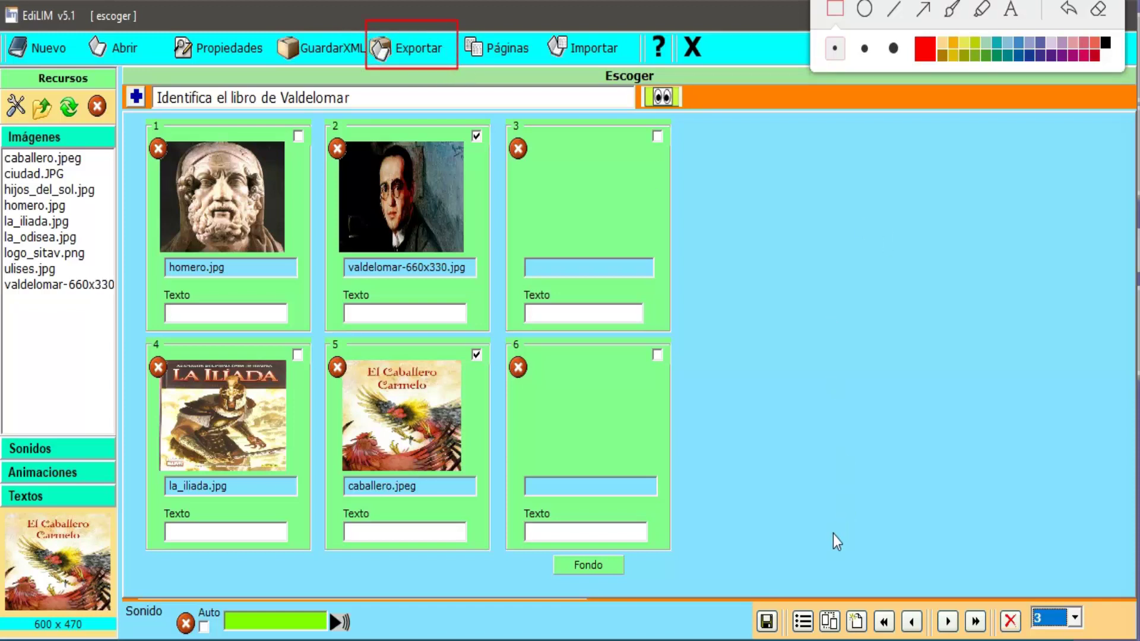
mouse_move(835, 567)
left_mouse_down()
mouse_move(322, 321)
mouse_move(84, 78)
mouse_move(19, 57)
mouse_move(3, 10)
left_mouse_up()
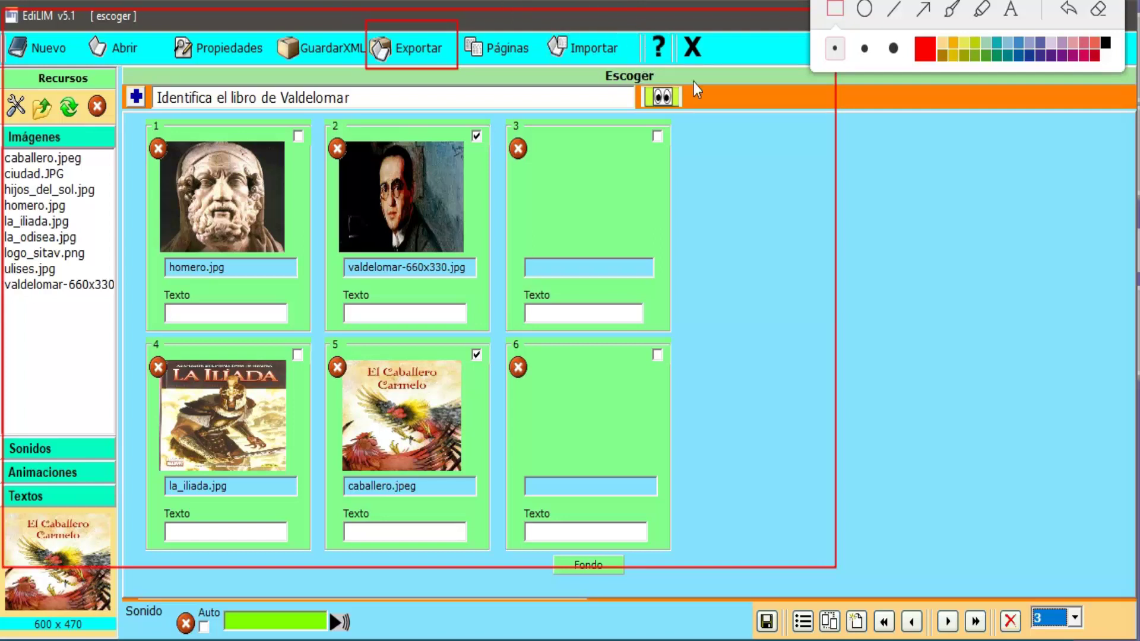
left_click(1097, 9)
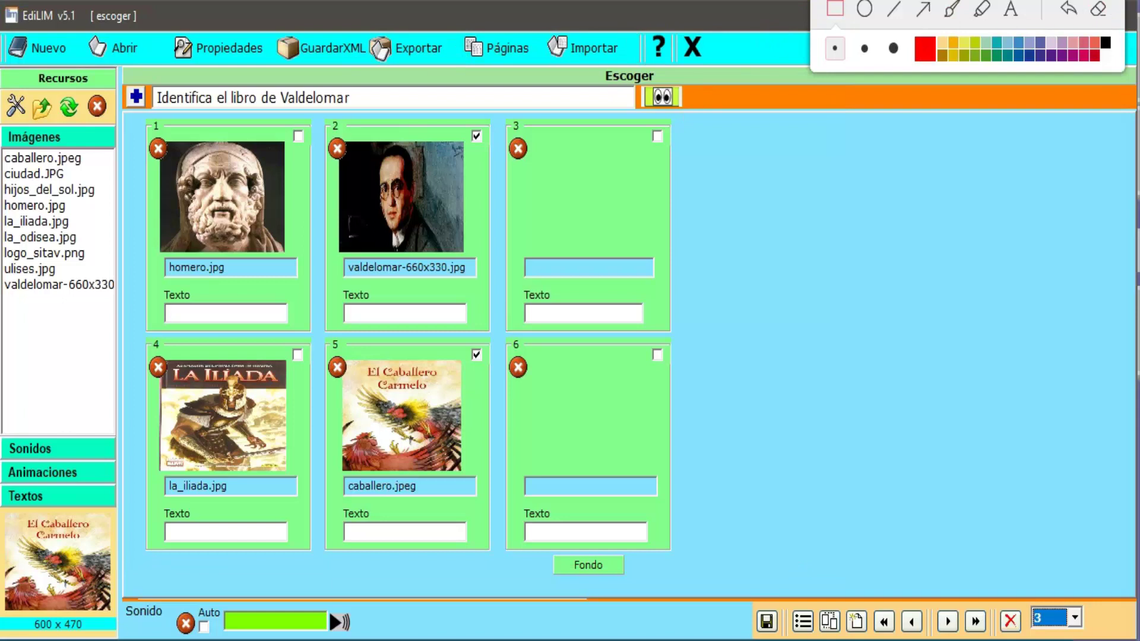
- Open the book's export settings and examine the HTML, Empaquetar and FLASH options
left_click(393, 54)
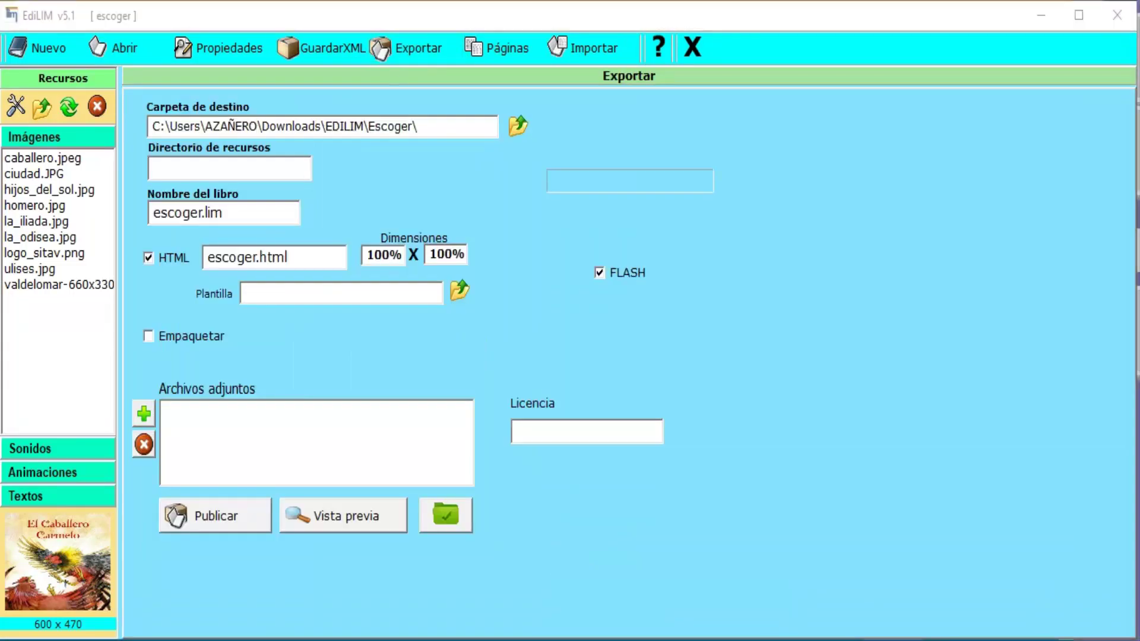
left_click(923, 12)
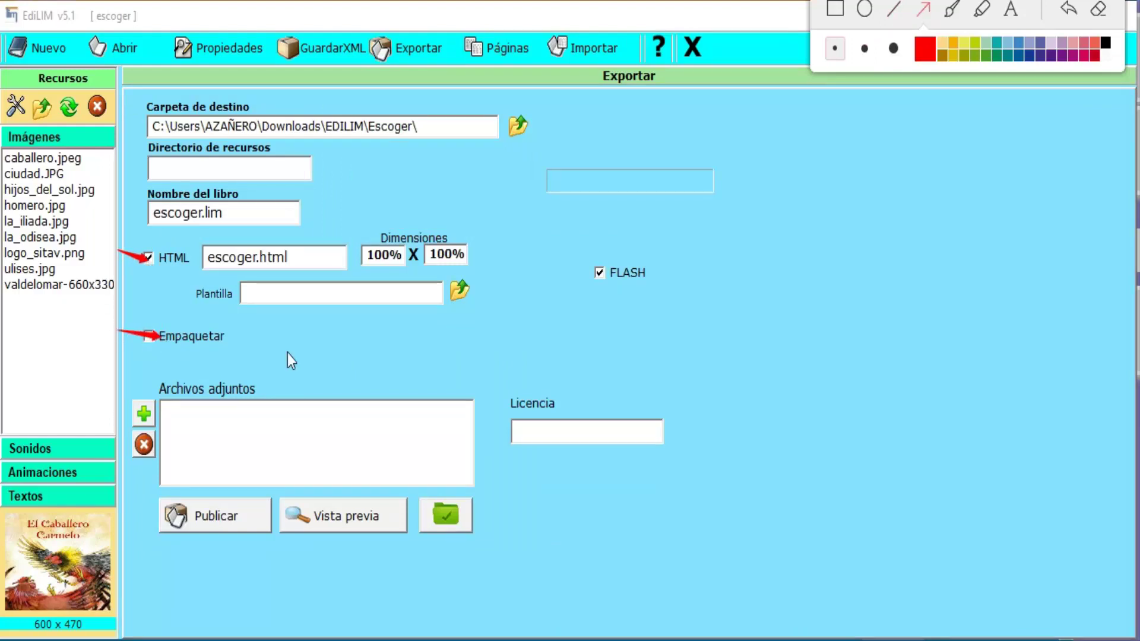
left_click_drag(361, 201, 440, 364)
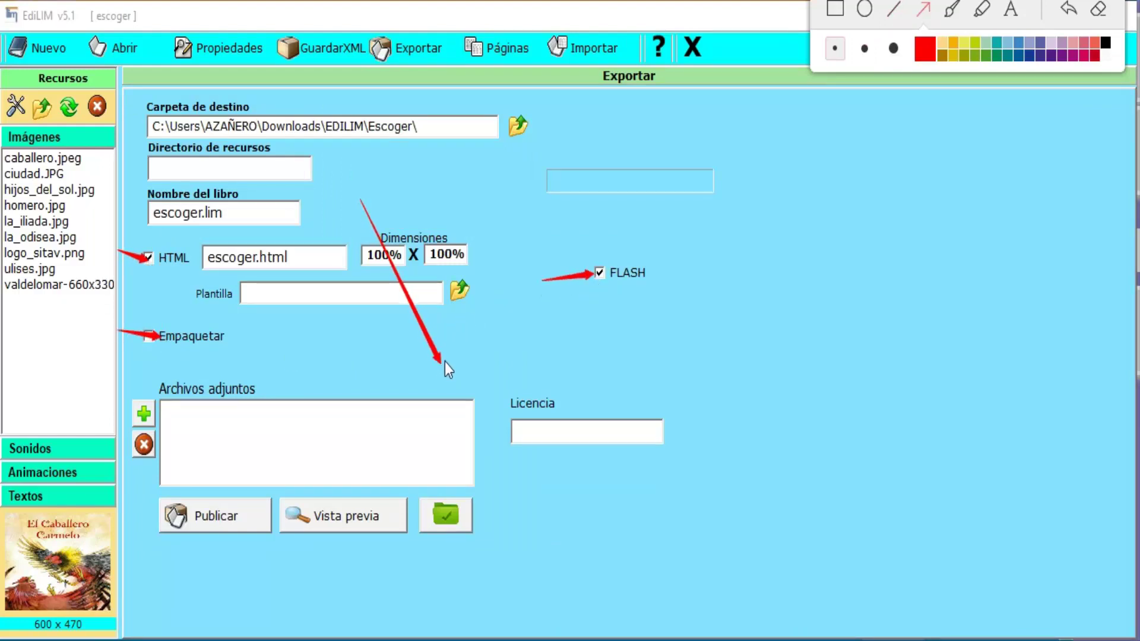
left_click(1098, 12)
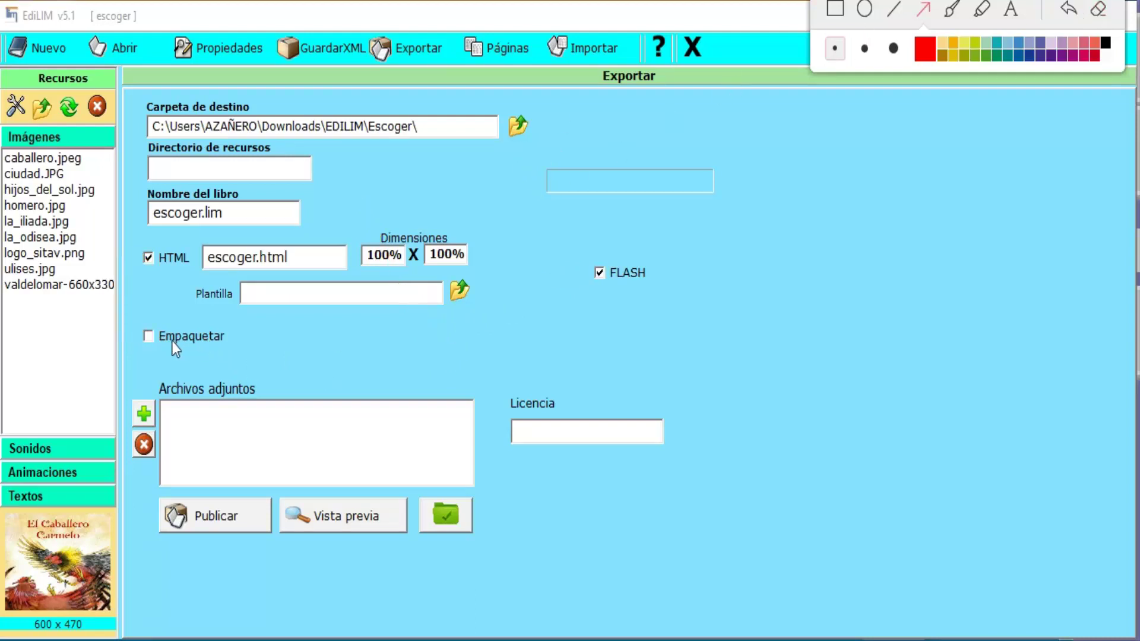
- Enable packaging of the export as escoger.zip with the SCORM 1.2 option checked
key("Escape")
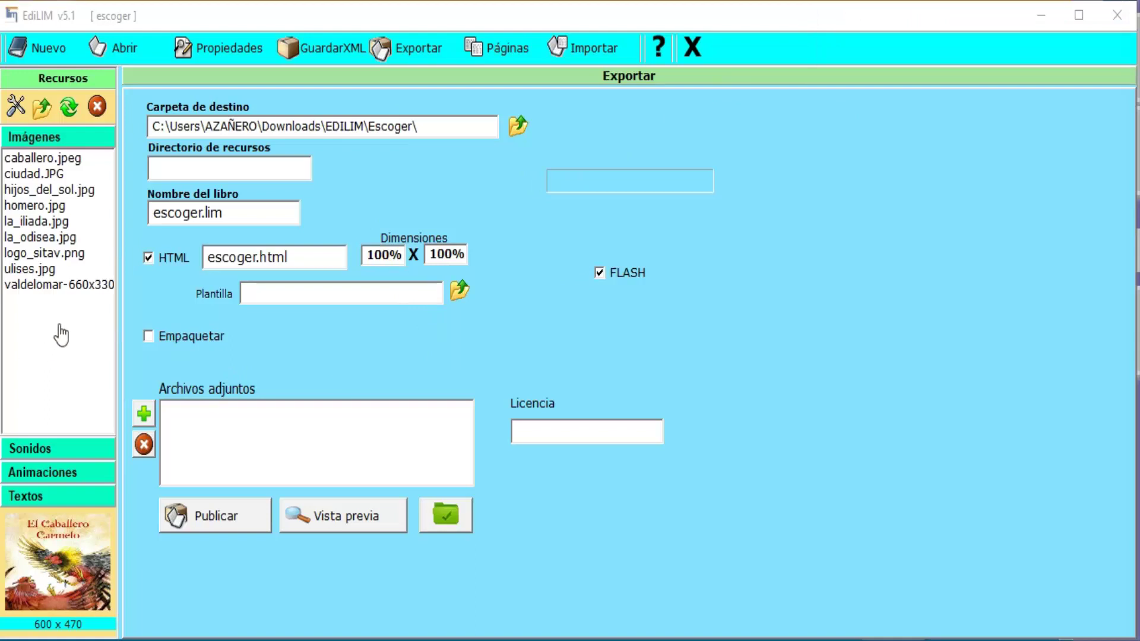
left_click(156, 338)
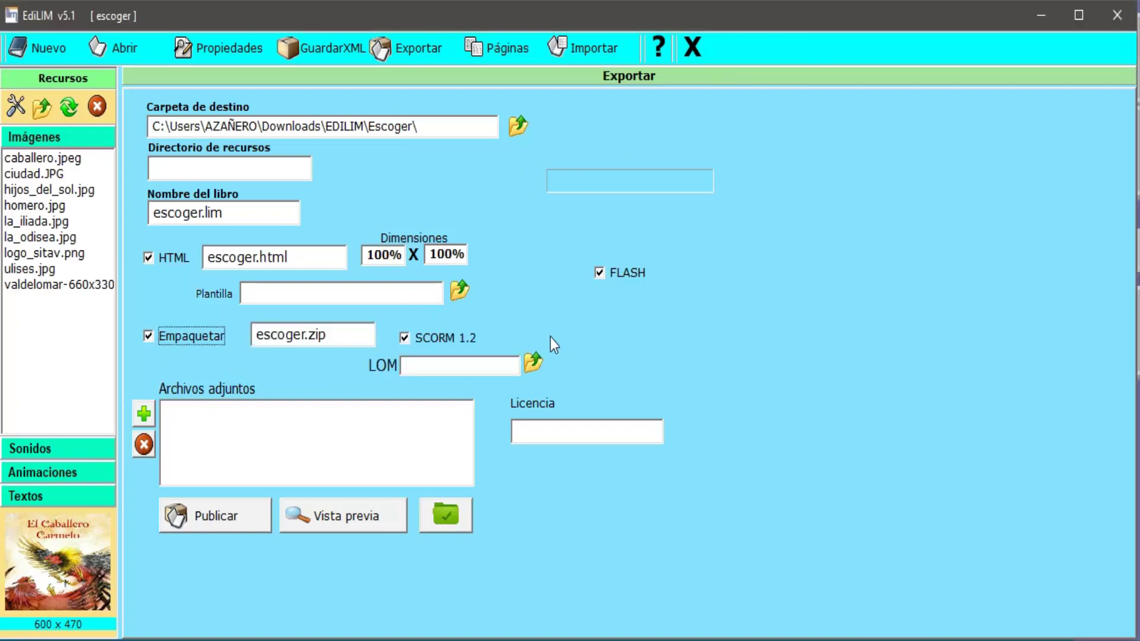
left_click(405, 338)
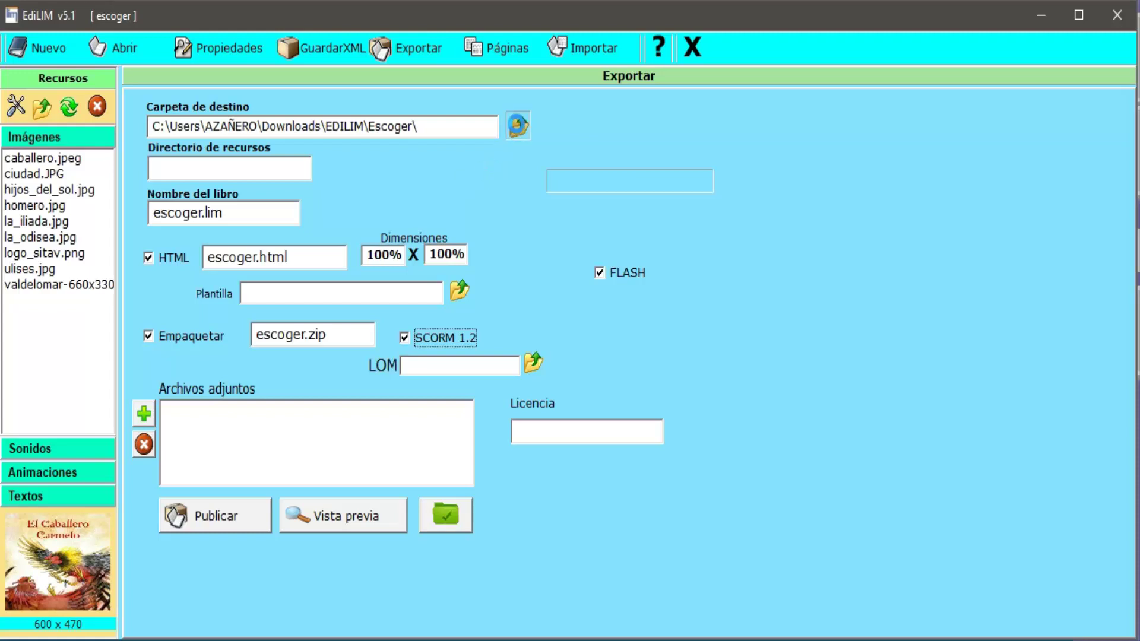
- Set the export destination to the Escoger folder inside EDILIM in Descargas
left_click(517, 125)
double_click(496, 279)
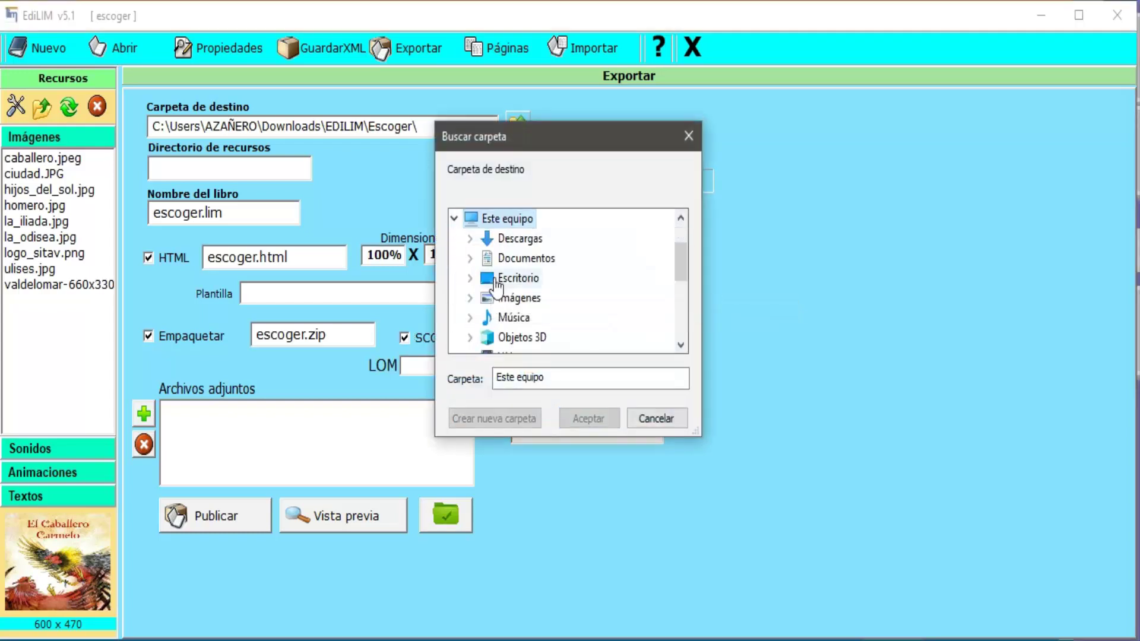
double_click(518, 240)
scroll(546, 297, "down", 1)
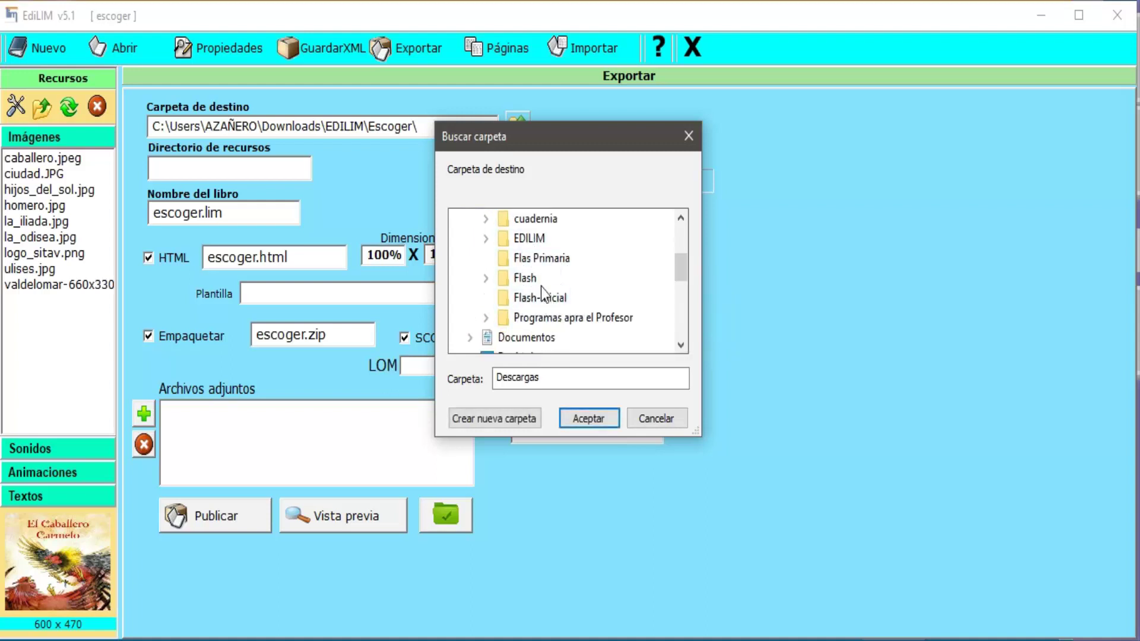
scroll(540, 287, "up", 1)
double_click(542, 315)
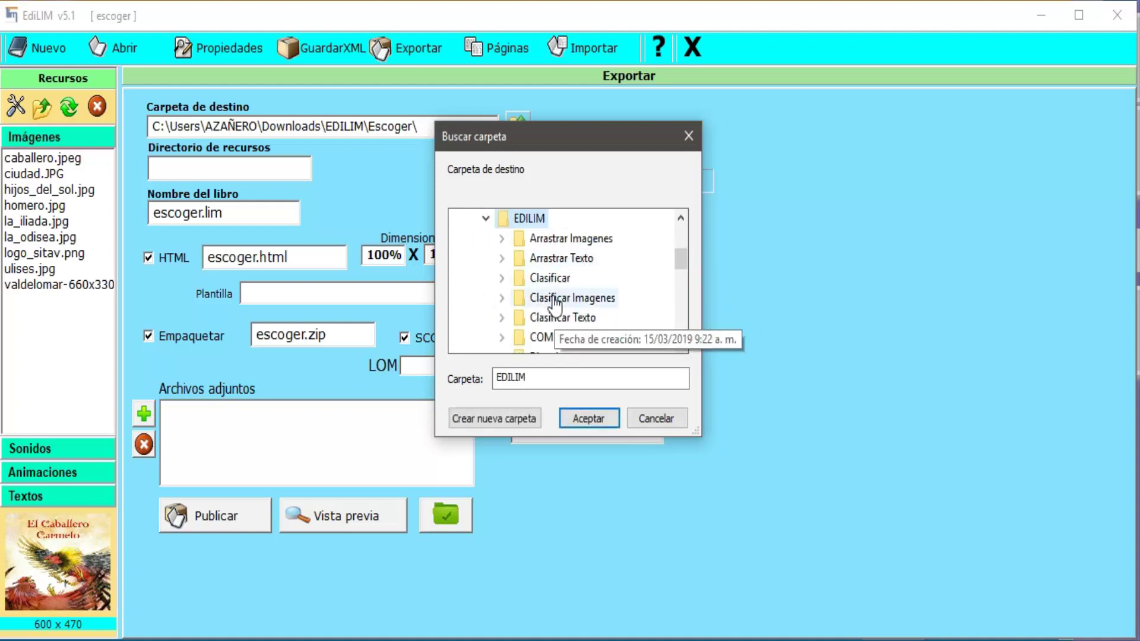
scroll(555, 303, "down", 1)
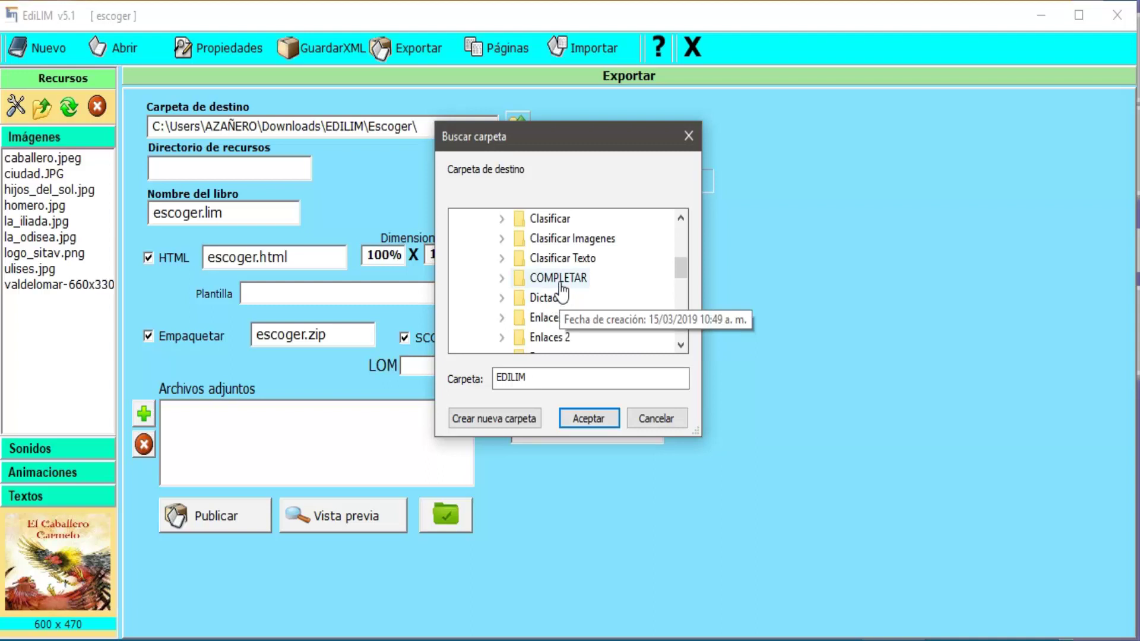
scroll(561, 295, "down", 1)
left_click(559, 300)
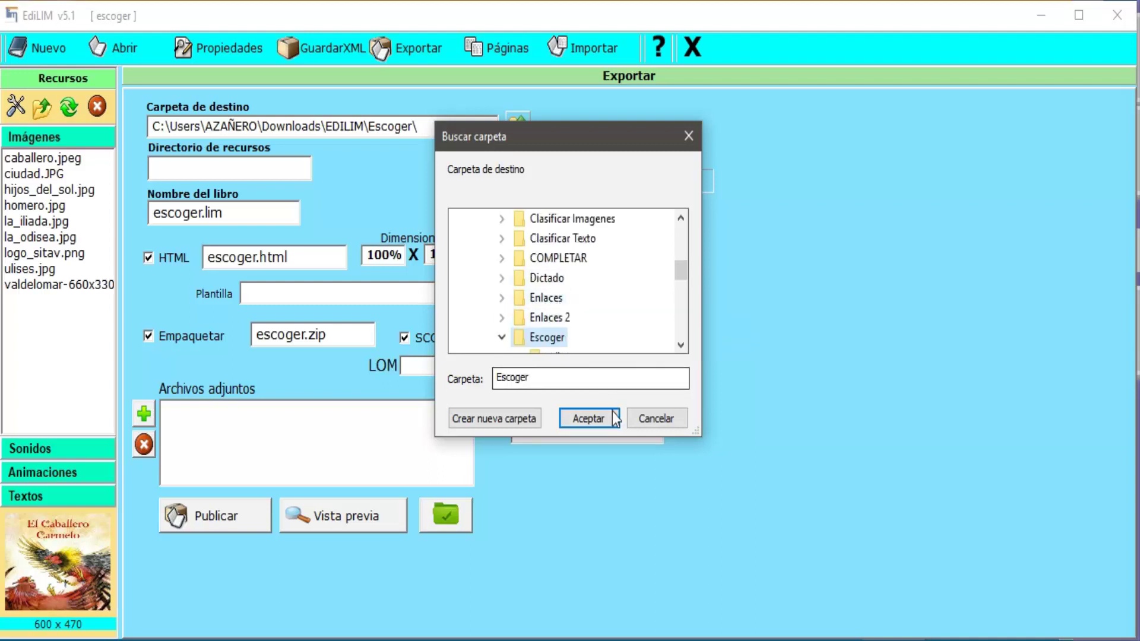
left_click(600, 418)
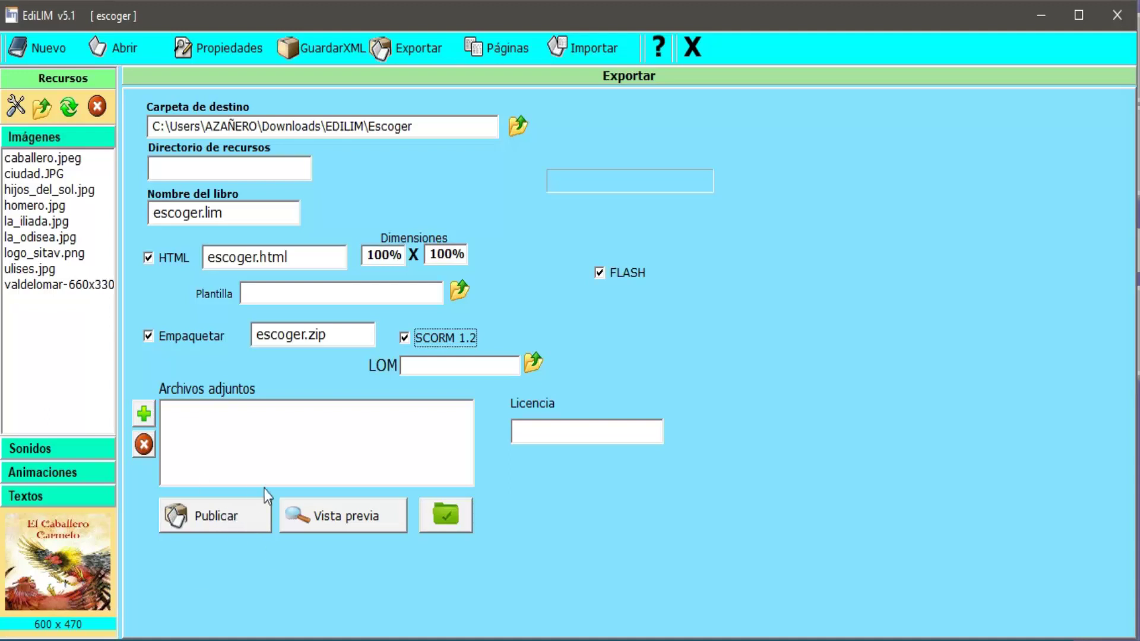
- Publish the book and preview it in the browser, paging through to the third activity
left_click(222, 533)
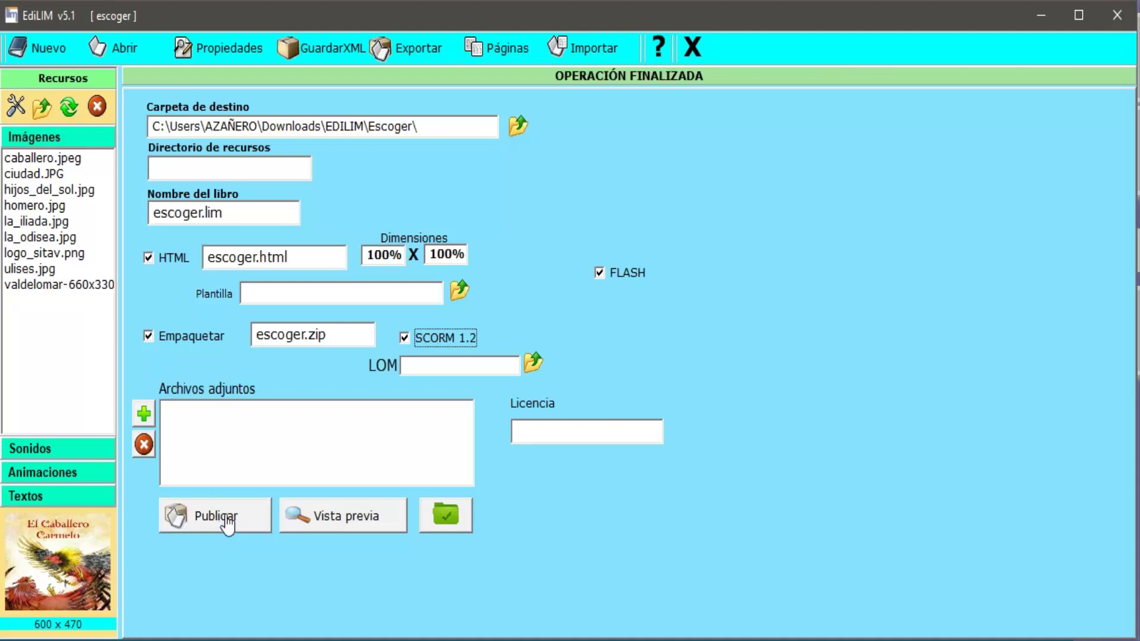
left_click(347, 516)
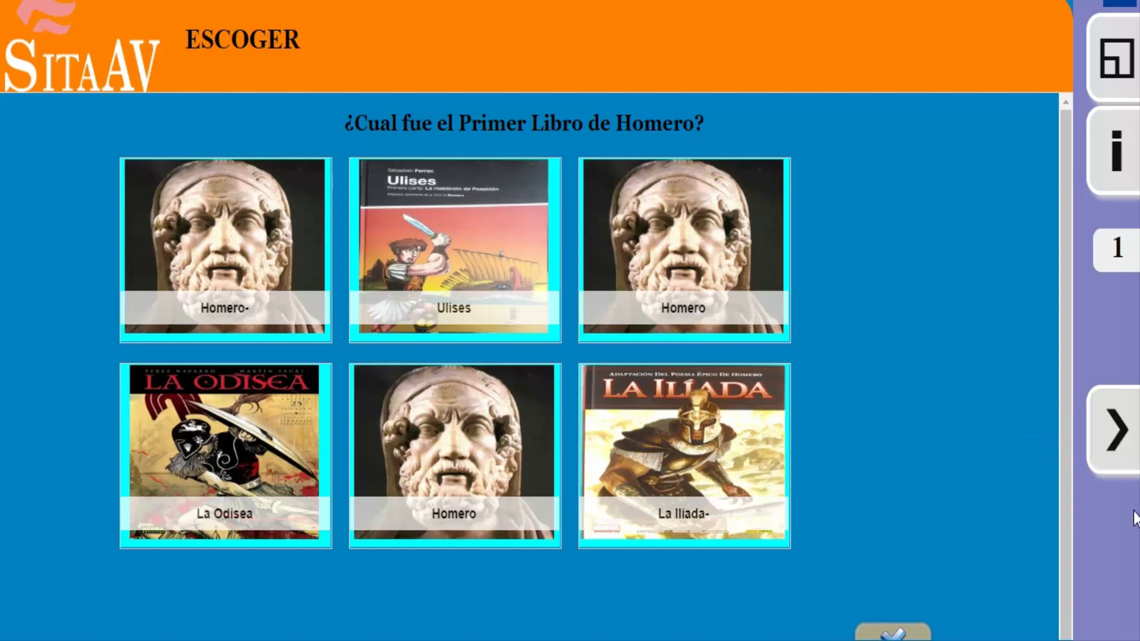
left_click(1127, 470)
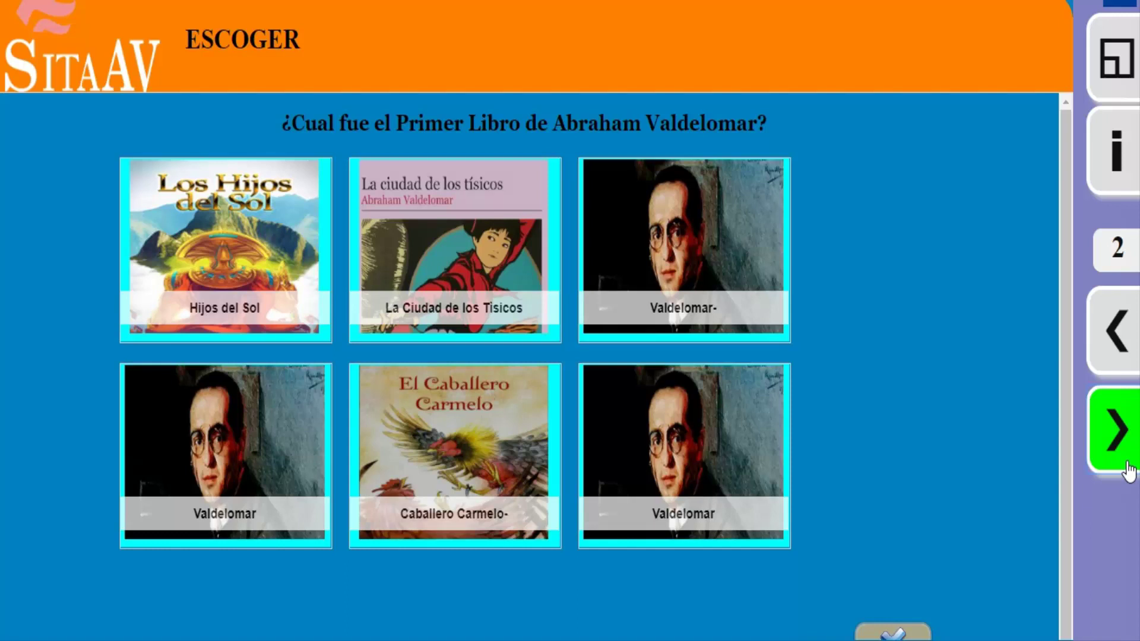
left_click(1127, 470)
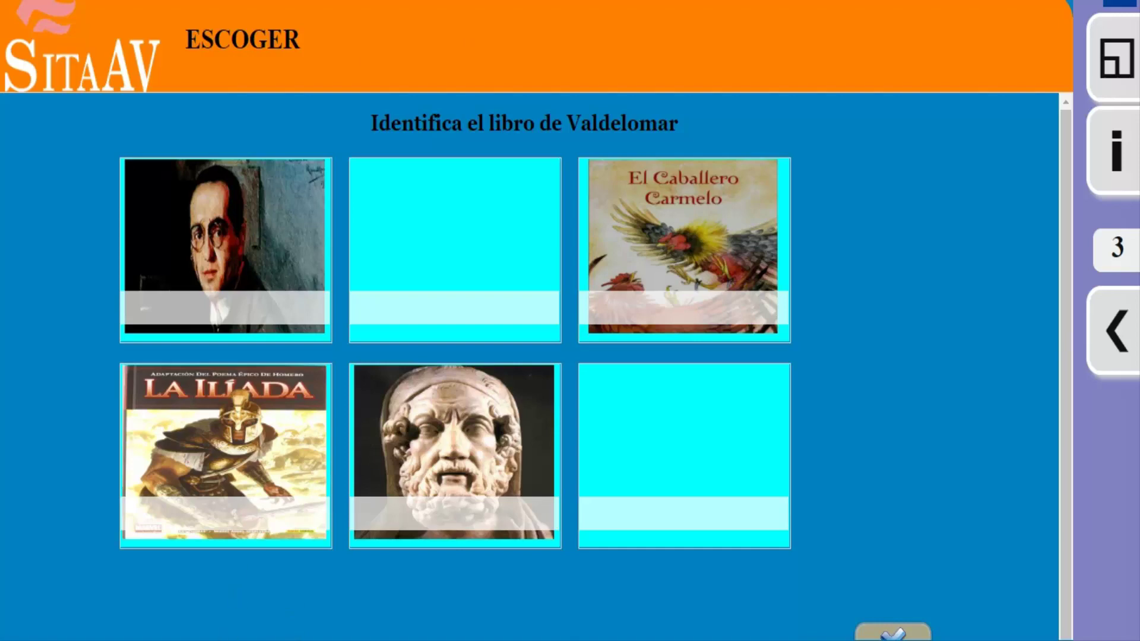
- Switch to File Explorer and inspect the published files in the Escoger folder inside EDILIM
mouse_move(184, 639)
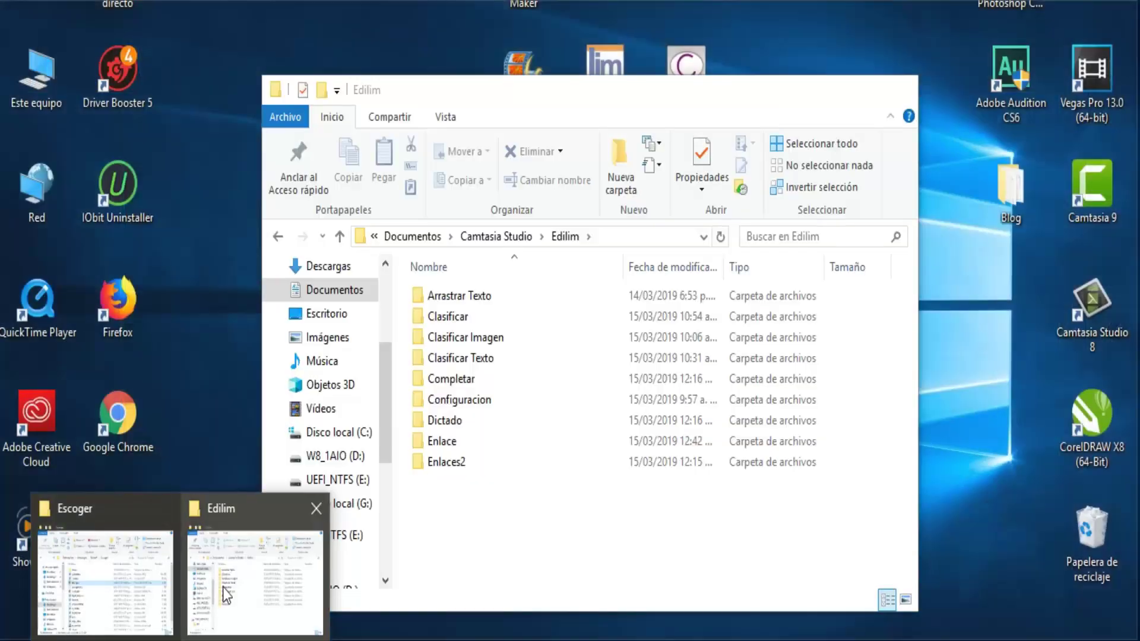
left_click(222, 586)
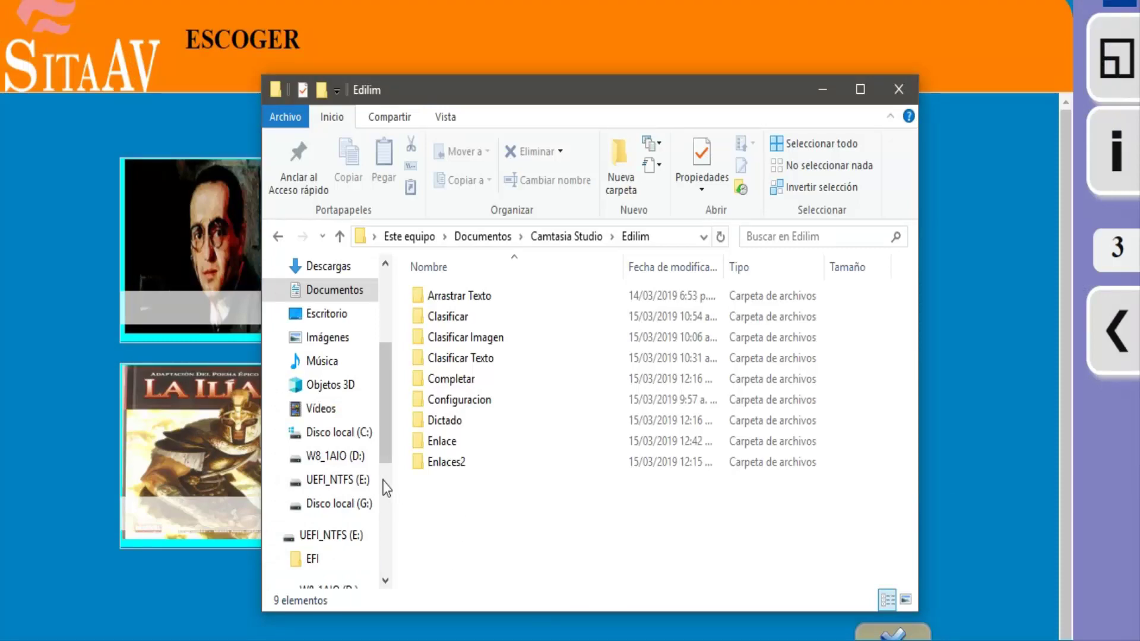
left_click(190, 638)
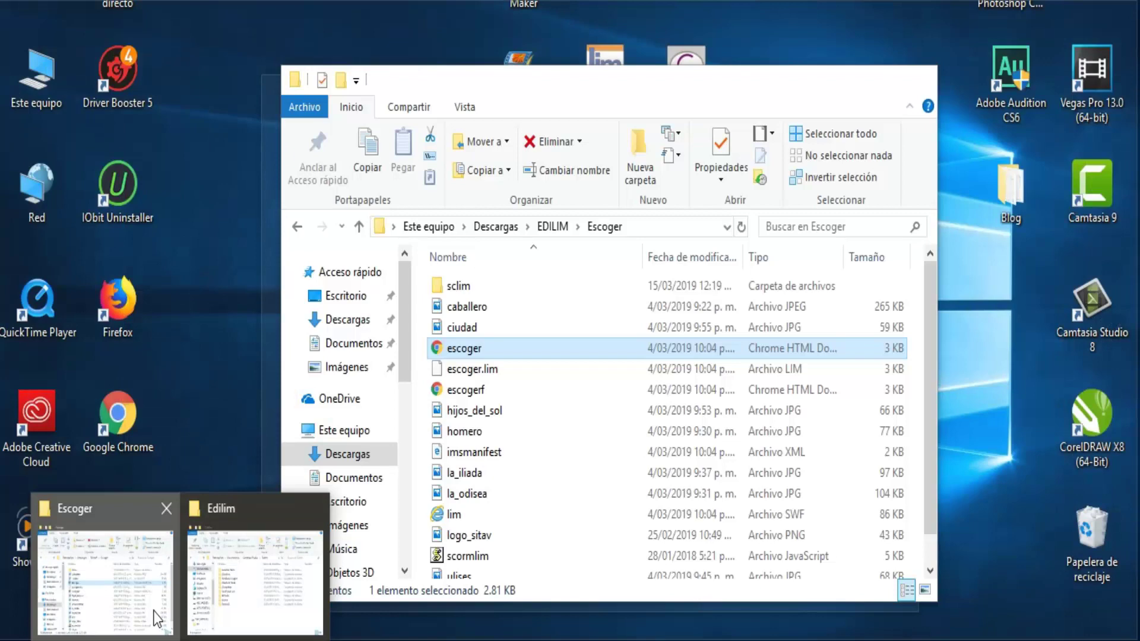
left_click(153, 611)
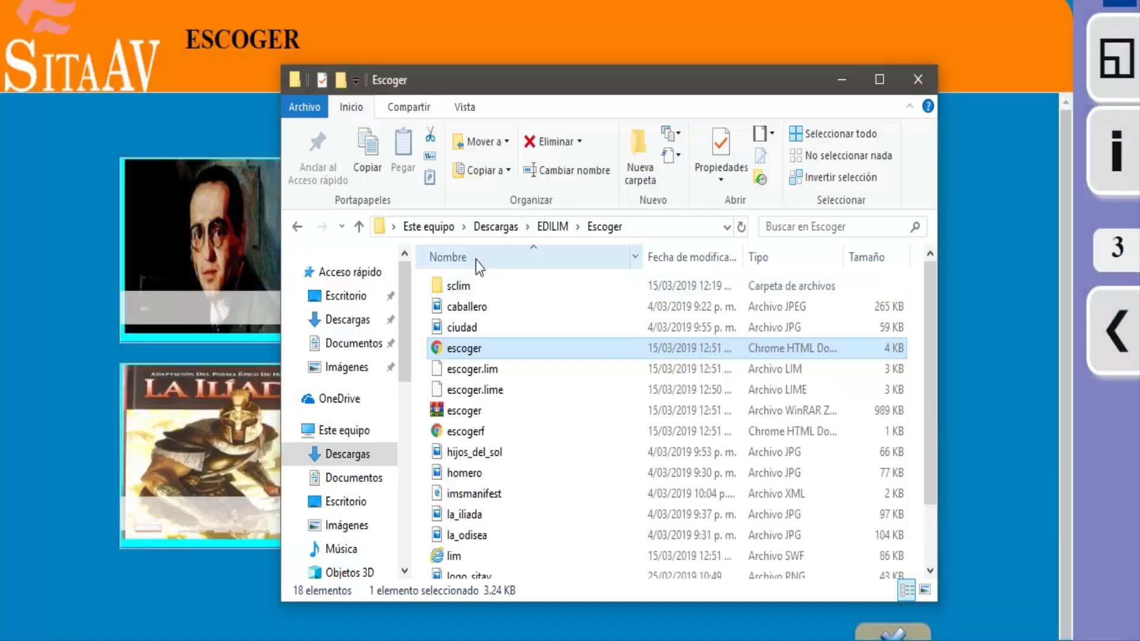
double_click(541, 90)
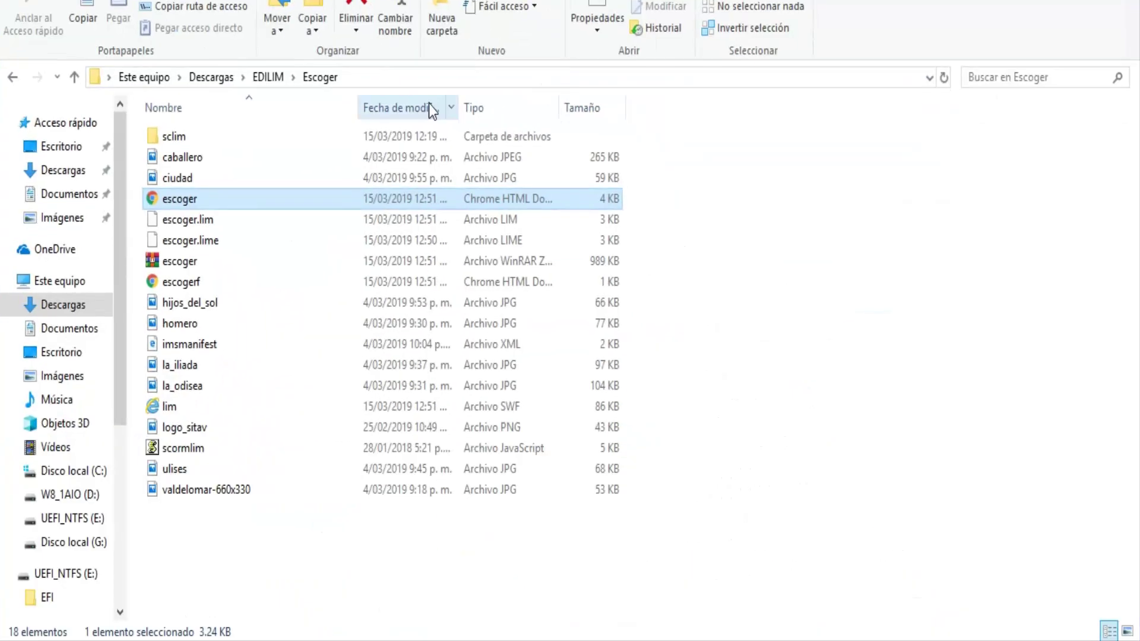
left_click(16, 76)
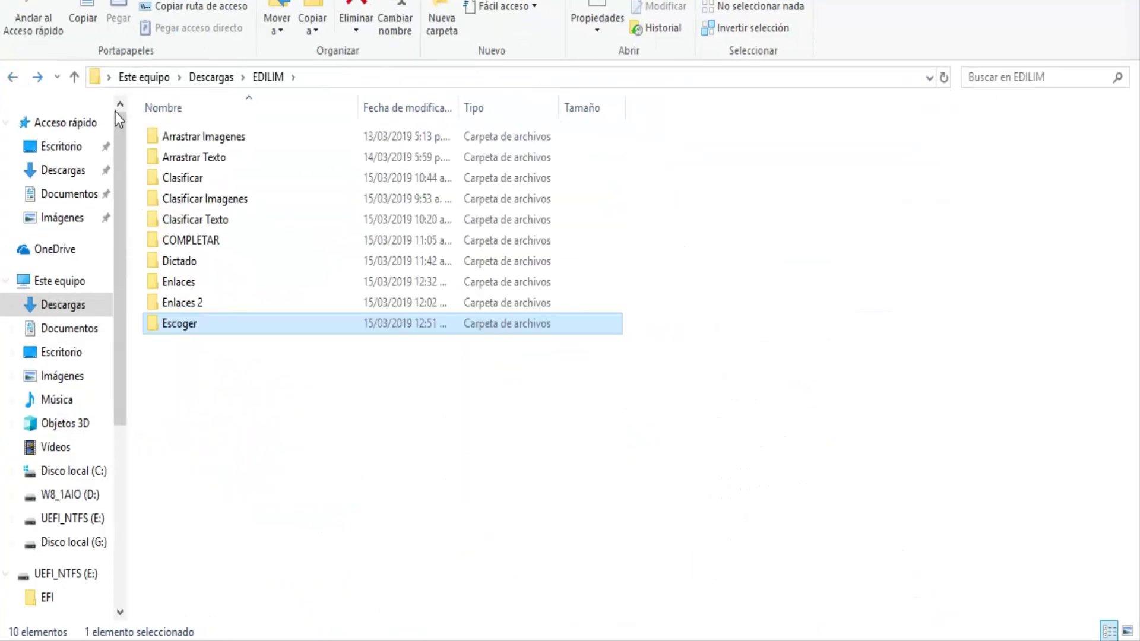
double_click(190, 333)
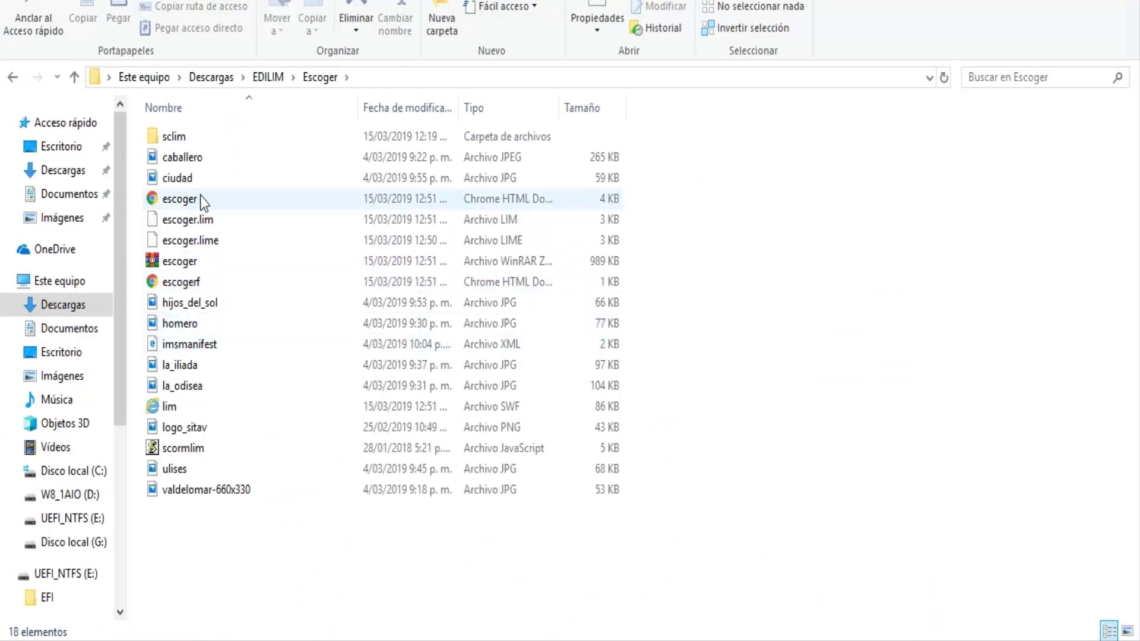
- Open the escoger.zip package, run escoger.html from inside it to check the activity, and close the archive
left_click(176, 269)
double_click(175, 270)
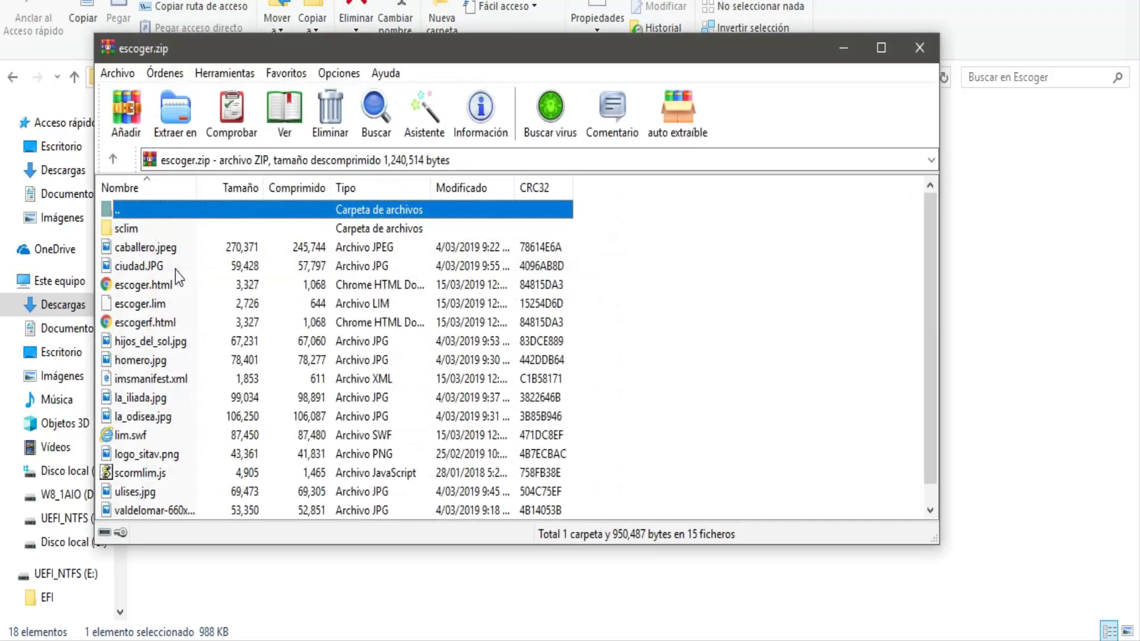
left_click(166, 286)
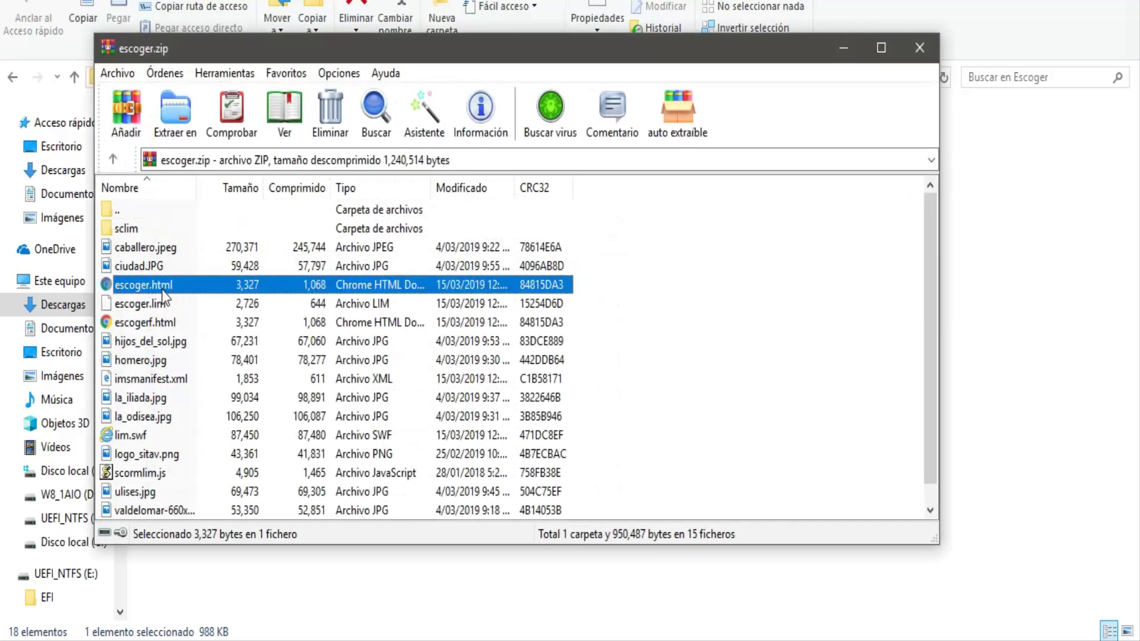
double_click(162, 289)
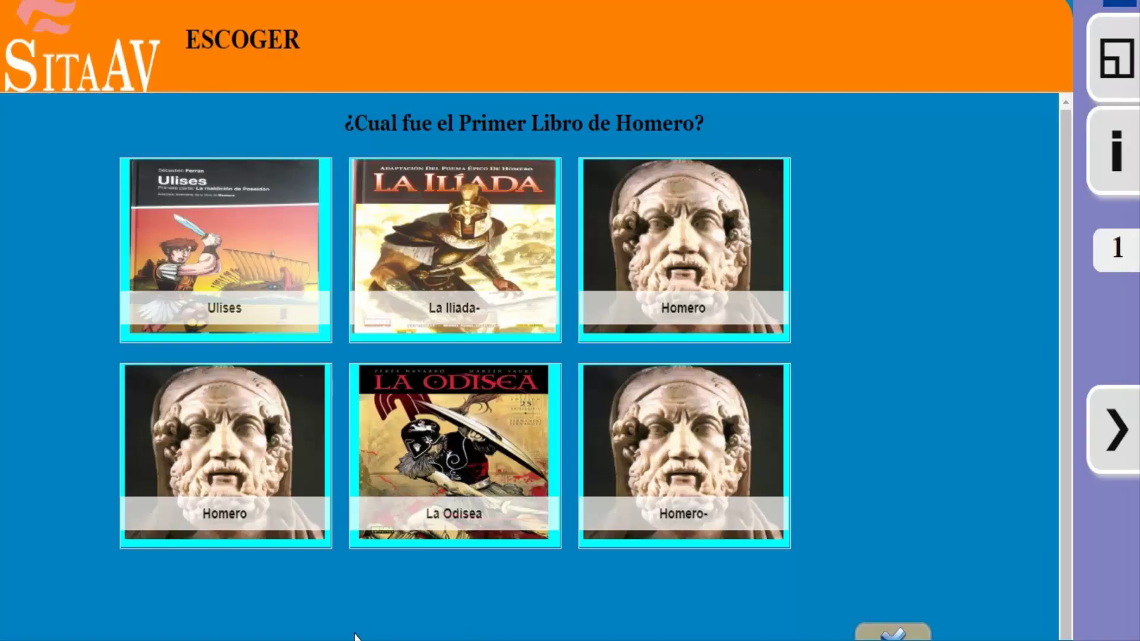
key("alt+Tab")
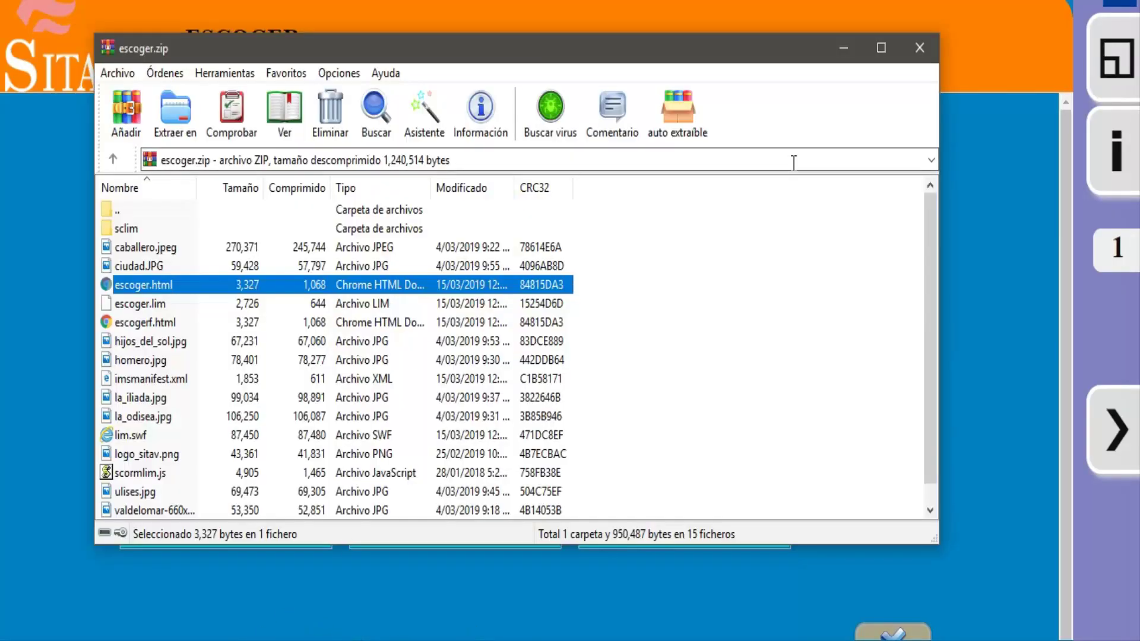
left_click(920, 56)
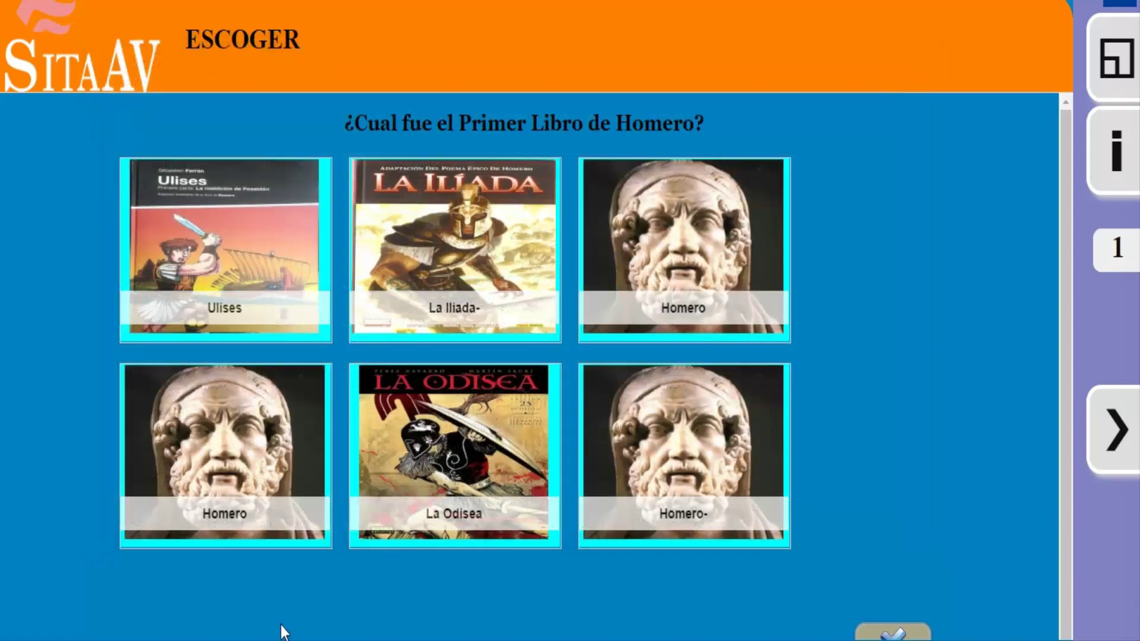
- Extract escoger.zip directly into the Escoger folder, replacing all existing files
mouse_move(235, 635)
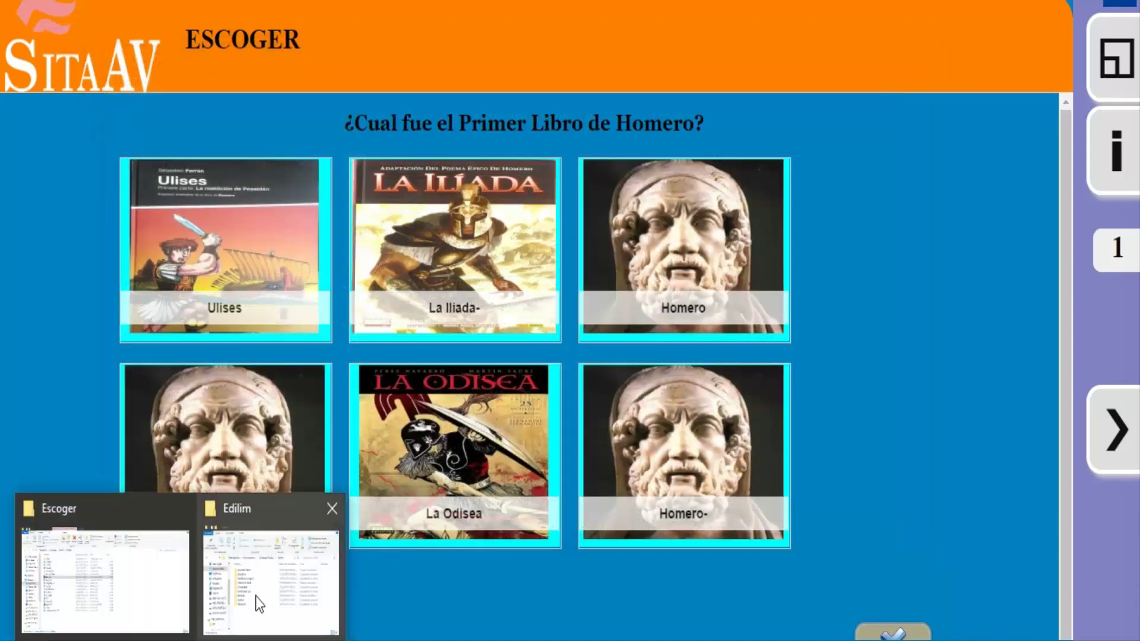
mouse_move(256, 597)
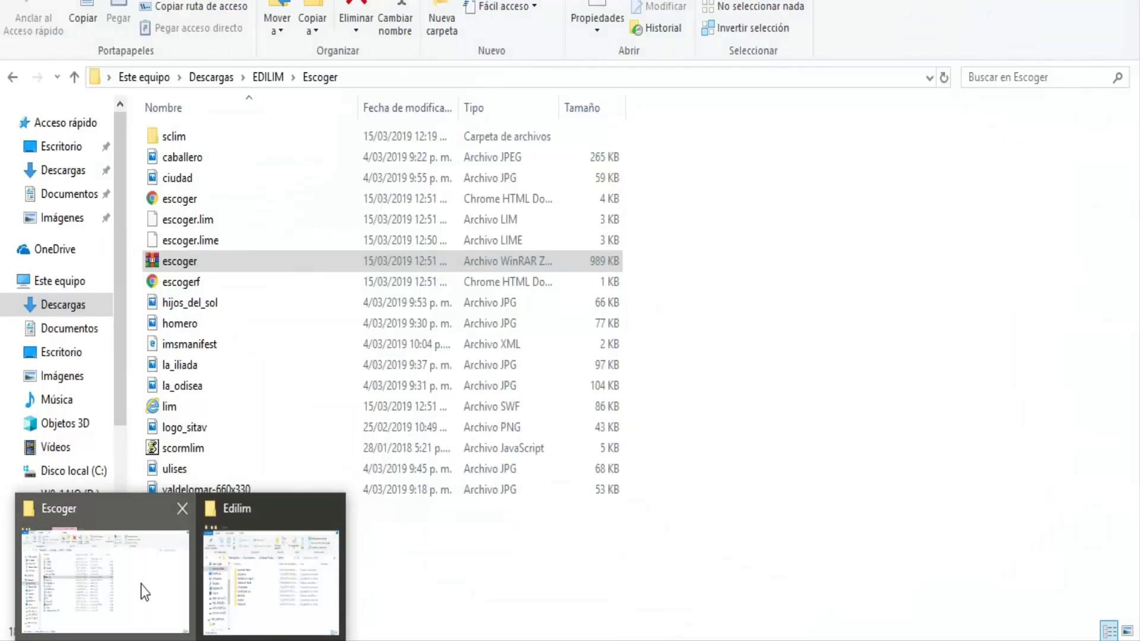
left_click(141, 584)
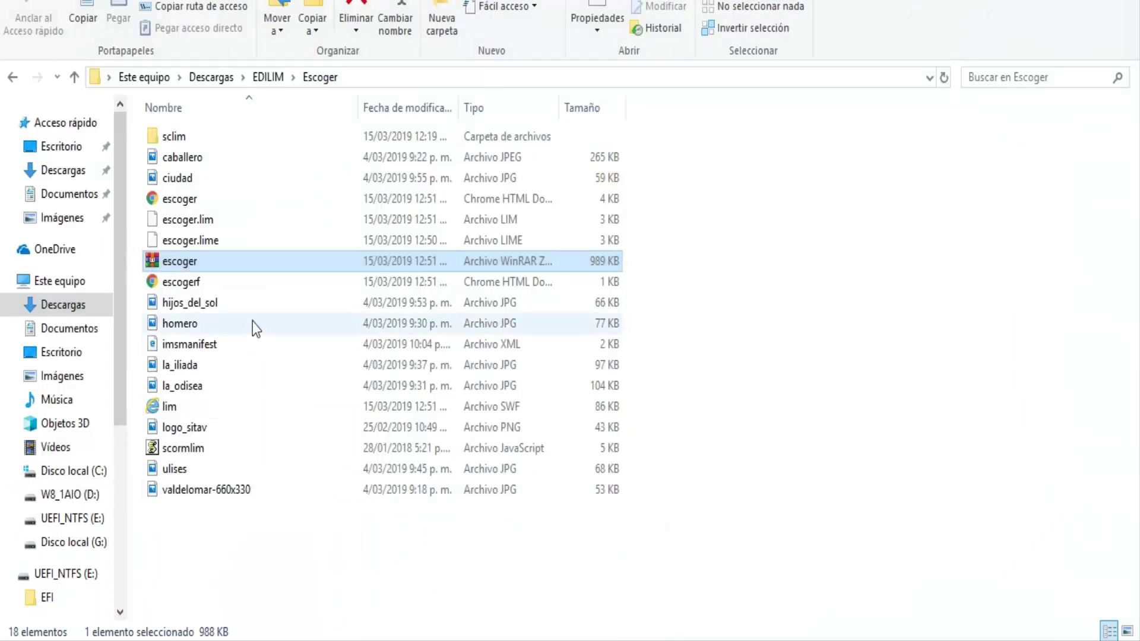
right_click(184, 265)
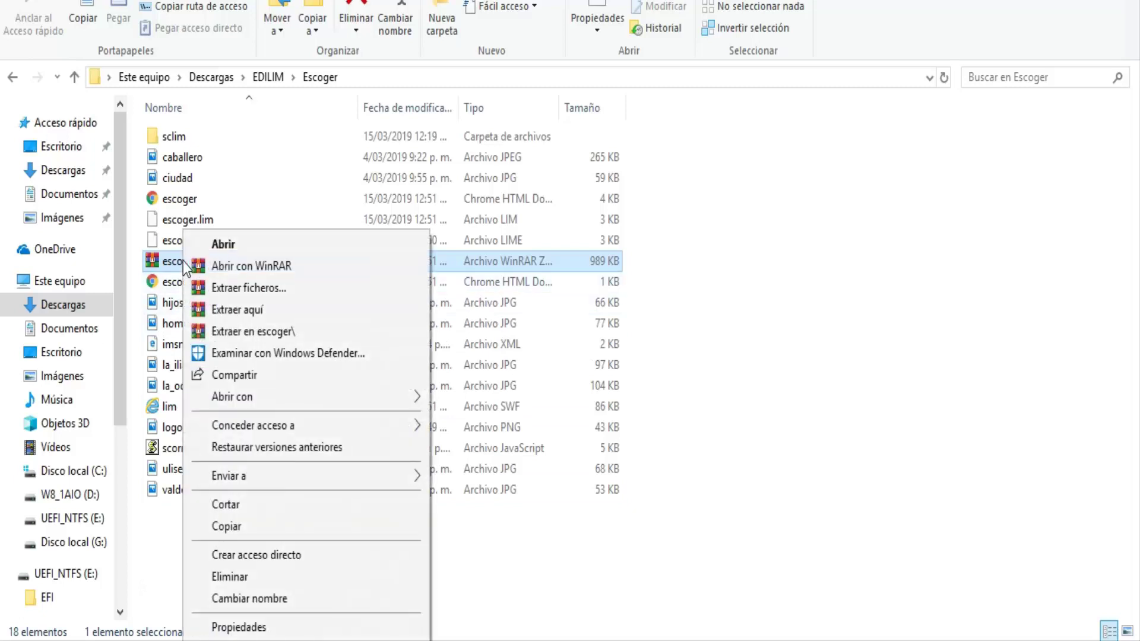
left_click(248, 316)
left_click(546, 407)
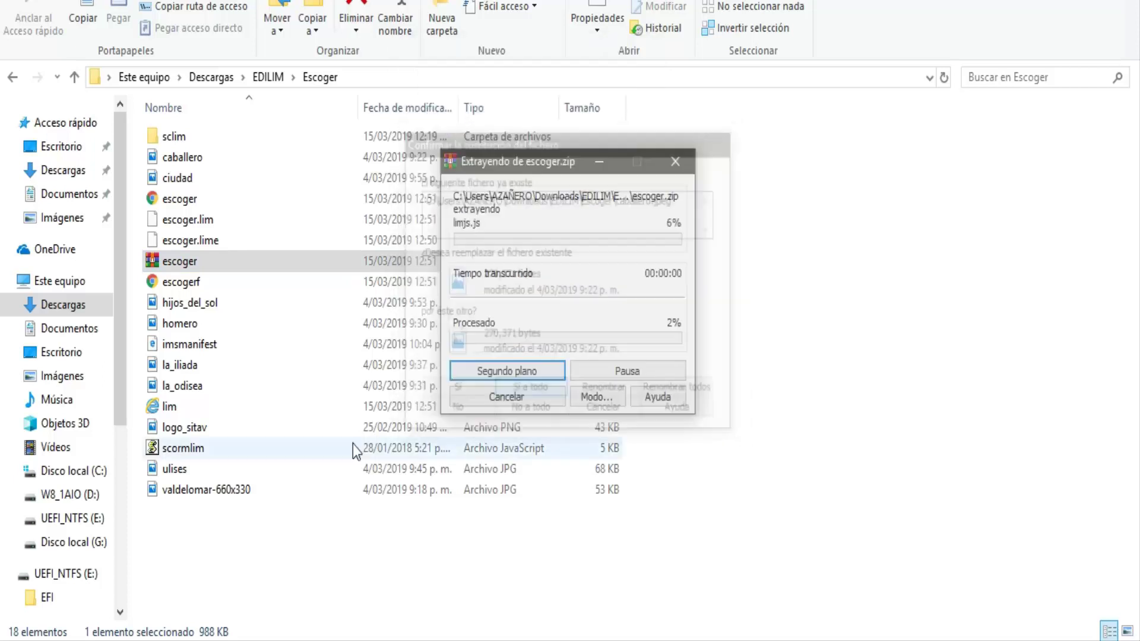
left_click_drag(572, 626, 156, 127)
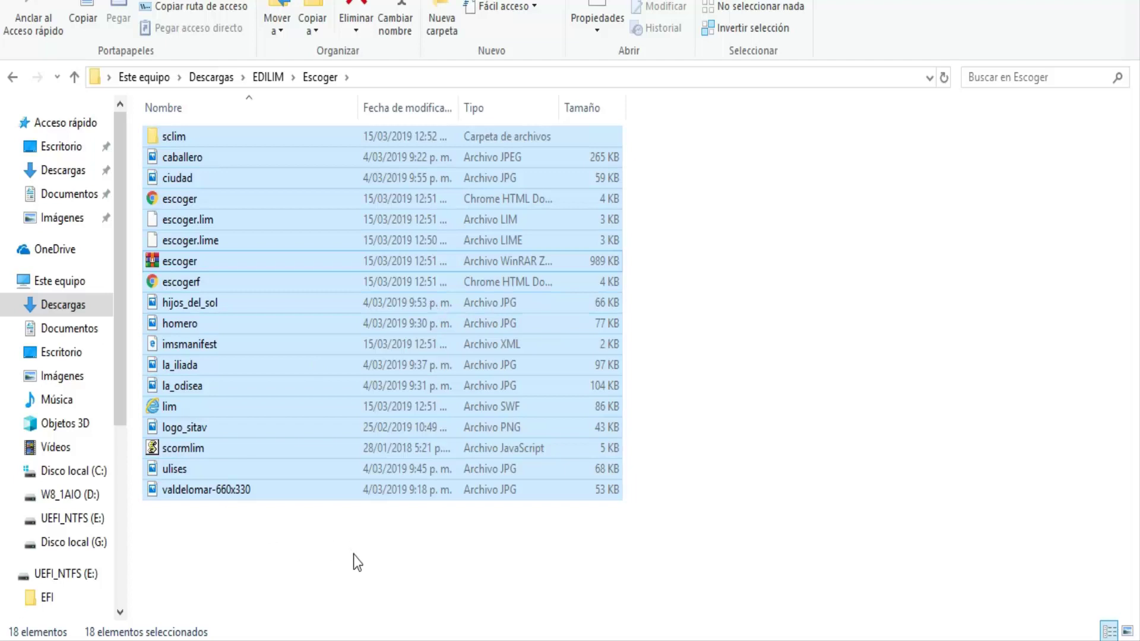
left_click_drag(345, 588, 163, 137)
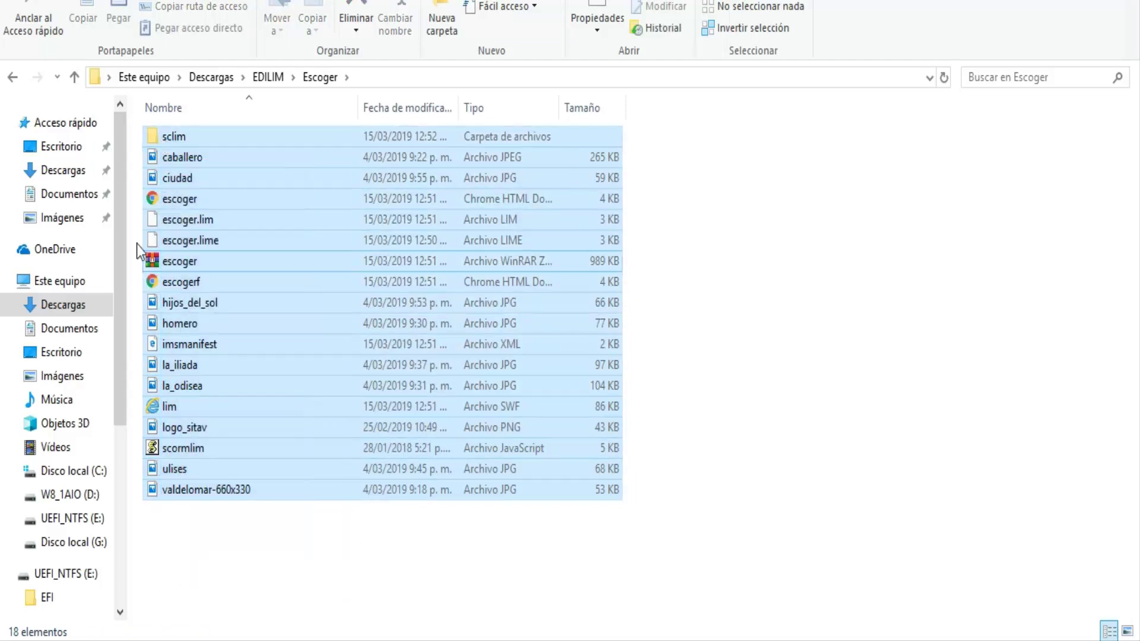
left_click(231, 580)
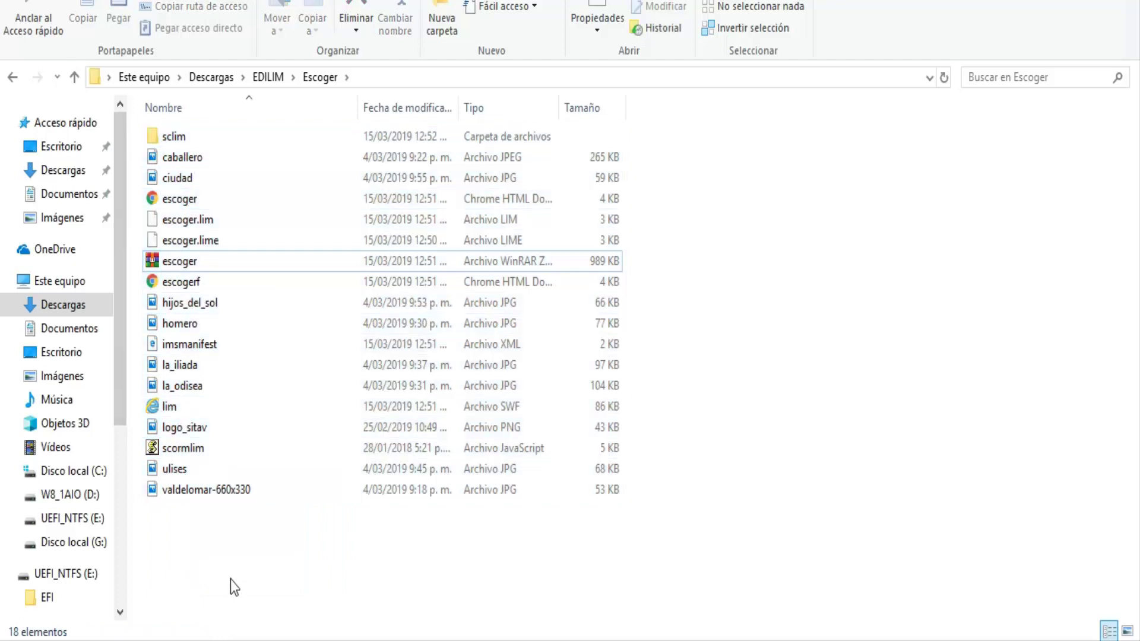
- Extract escoger.zip into its own escoger subfolder
right_click(176, 263)
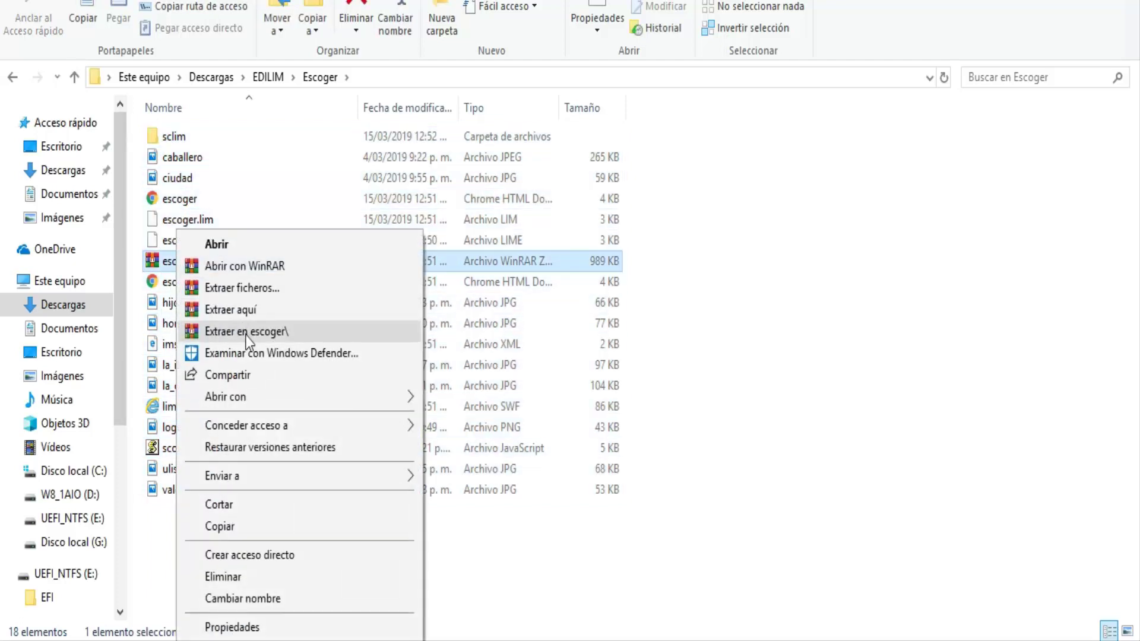
left_click(247, 331)
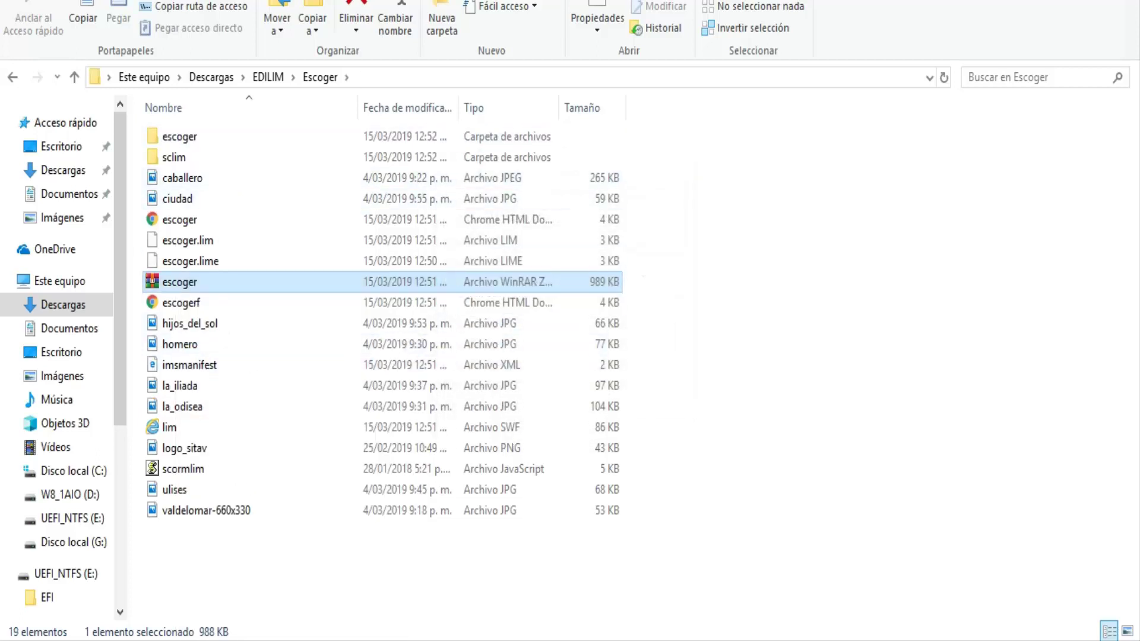
- Mark the extracted escoger folder with a red arrow annotation, then clear the annotation
key("ctrl+shift+d")
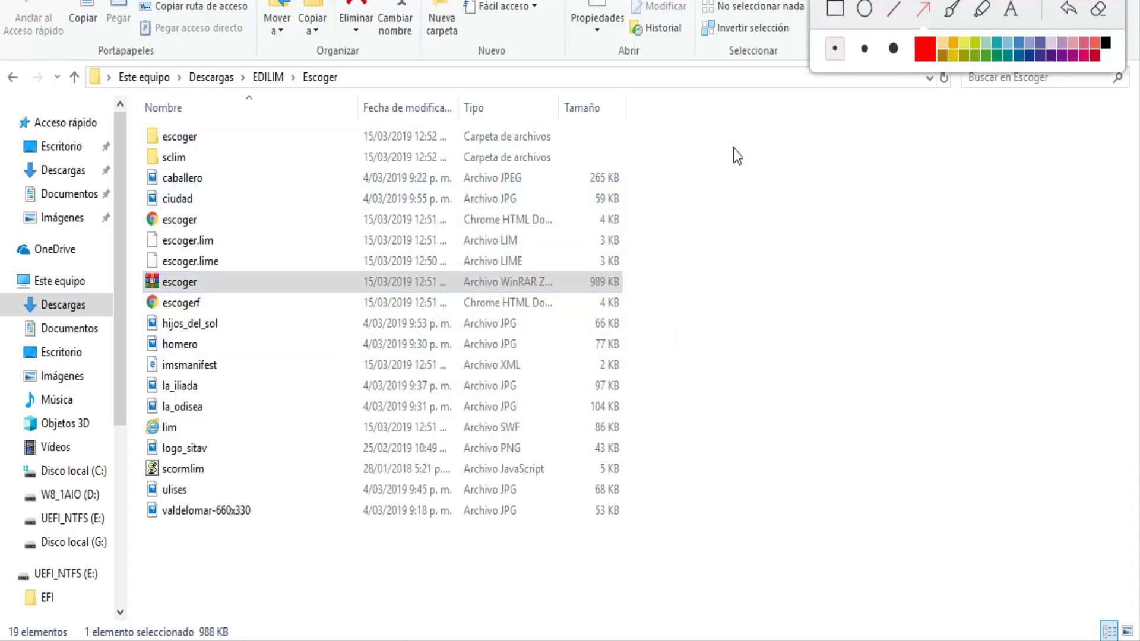
left_click_drag(743, 161, 204, 137)
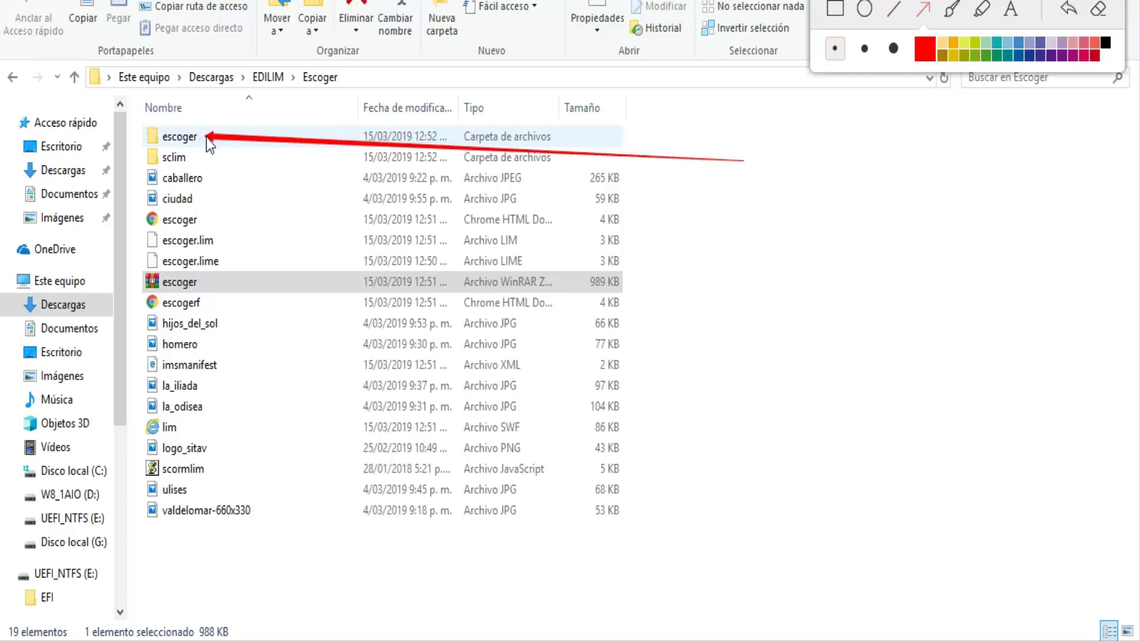
left_click(192, 284)
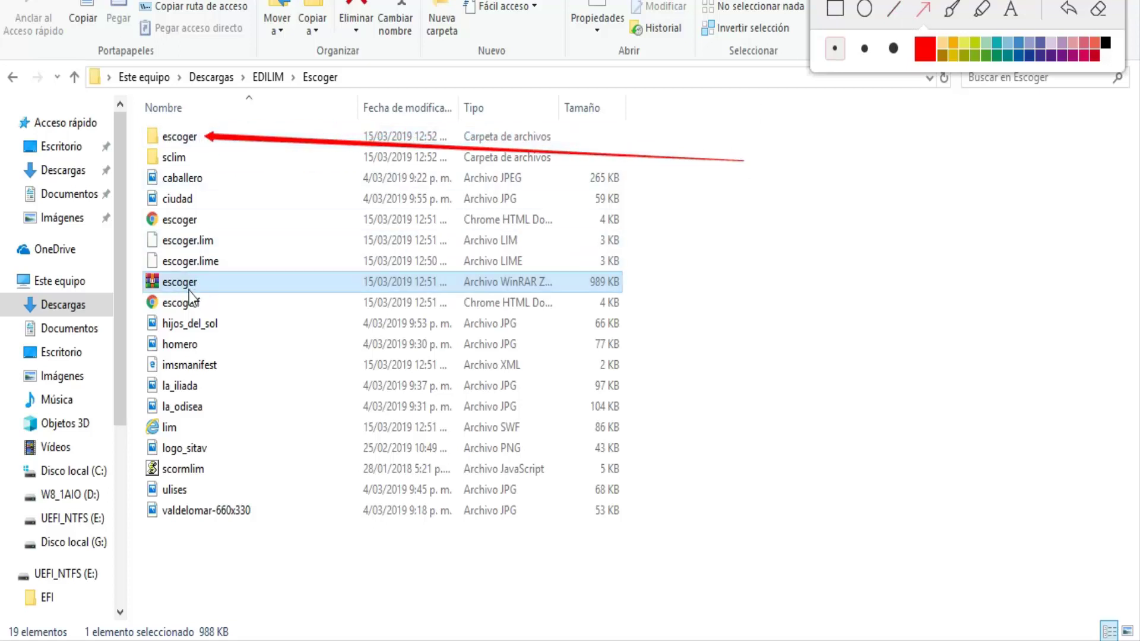
key("ctrl+shift+d")
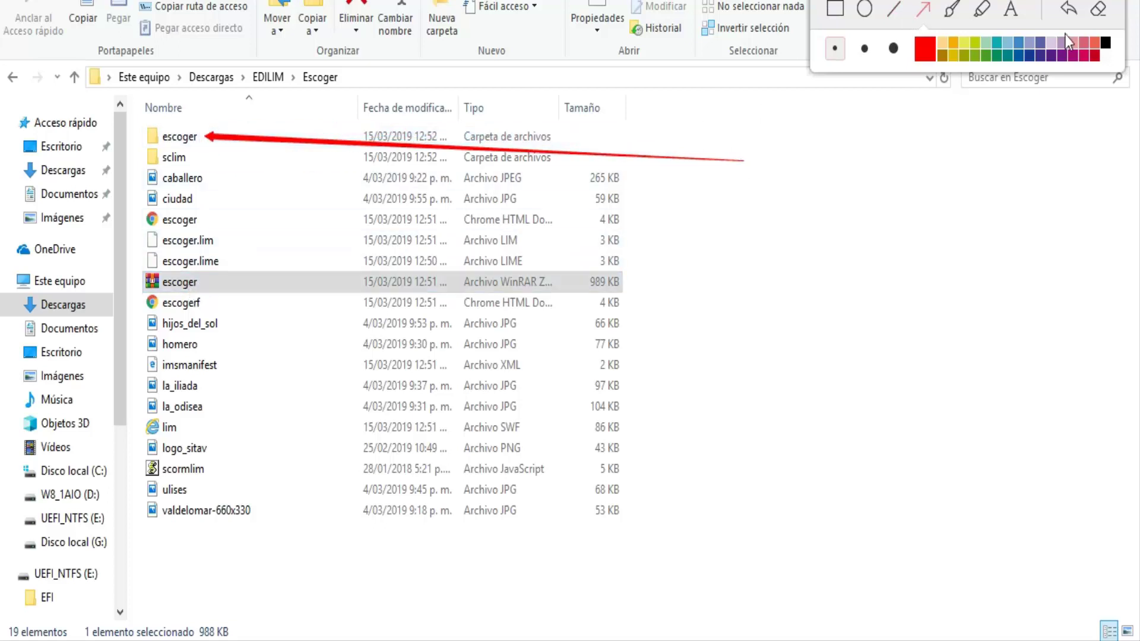
left_click(1098, 8)
- Open the extracted escoger folder and run the escoger activity from it to check that it plays
double_click(181, 135)
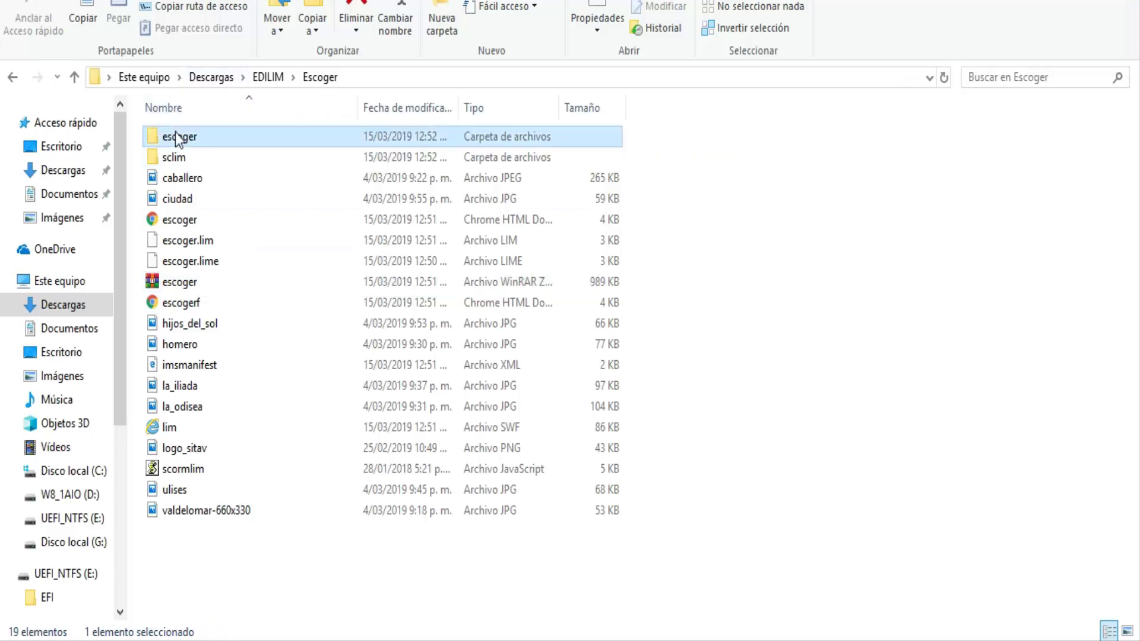
double_click(176, 202)
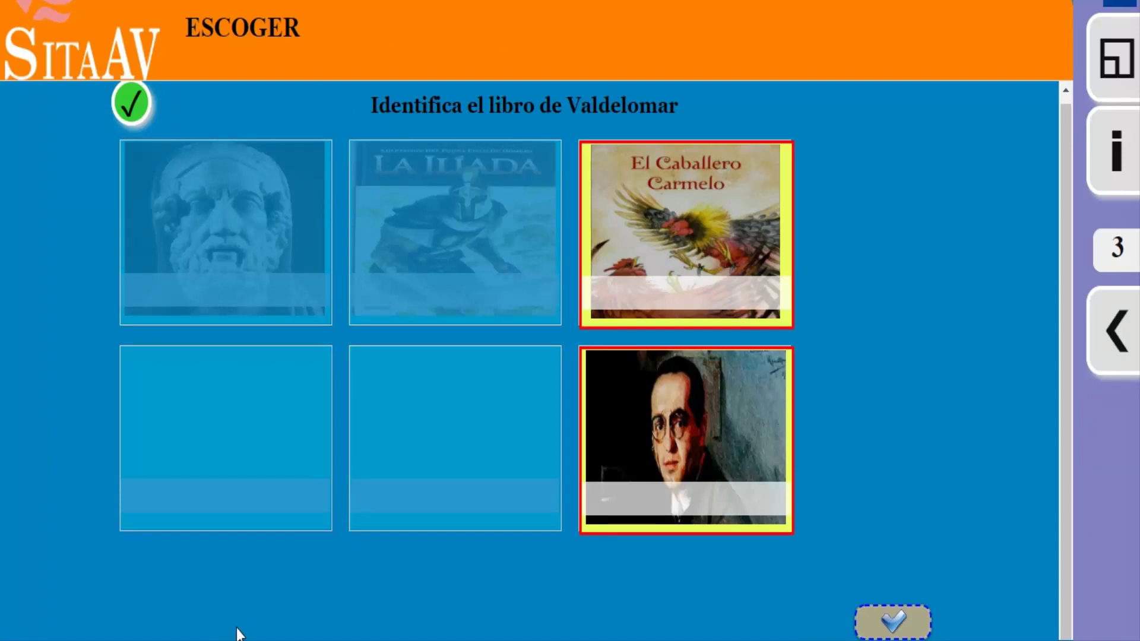
- Switch to the Sitaav virtual classroom in Firefox and open the Tarea page in the CONSOLIDACION section
mouse_move(225, 638)
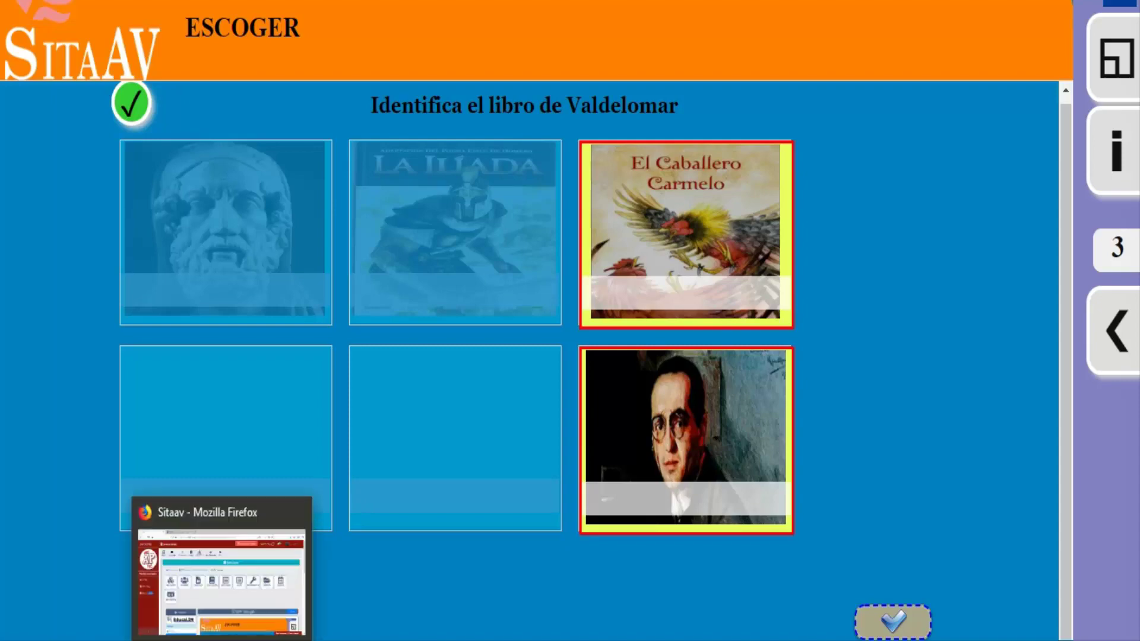
left_click(211, 610)
scroll(366, 396, "down", 8)
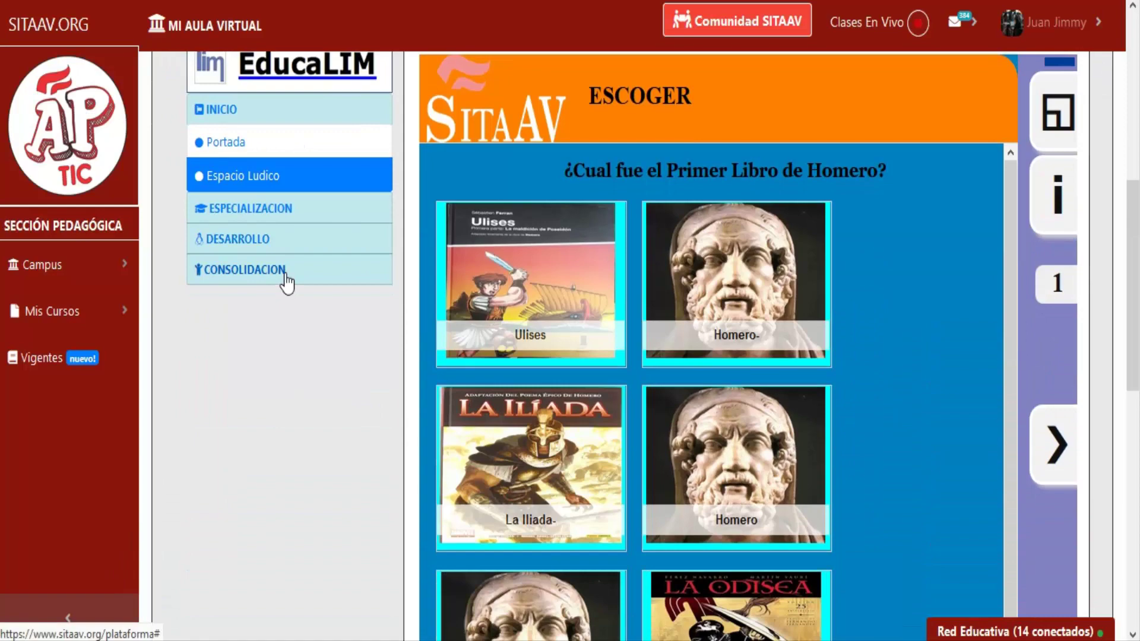
left_click(285, 274)
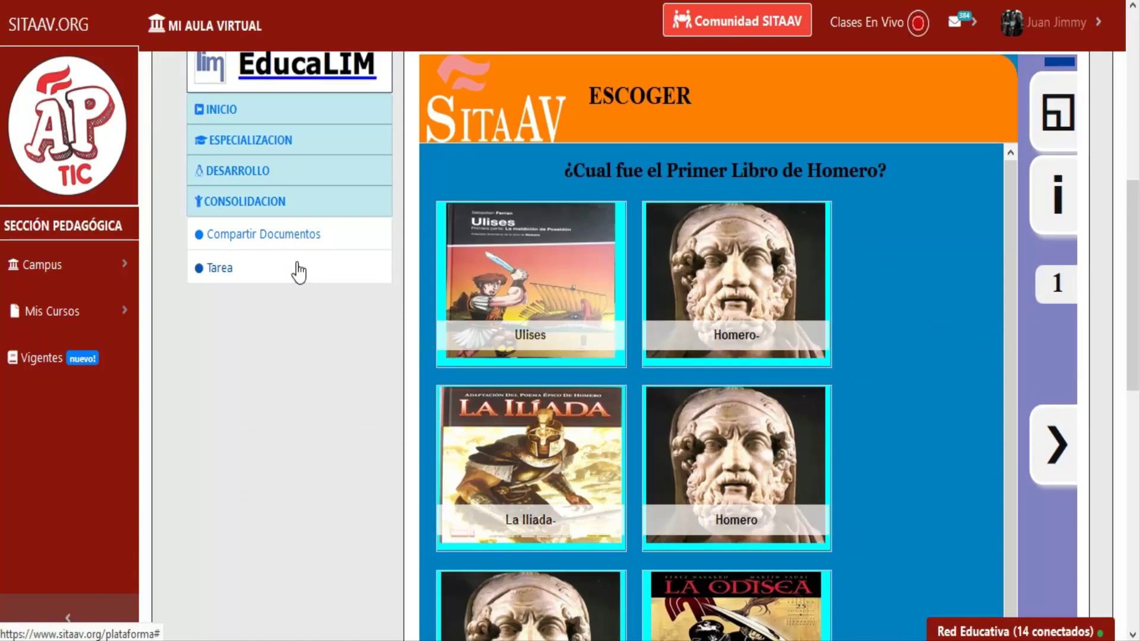
left_click(300, 273)
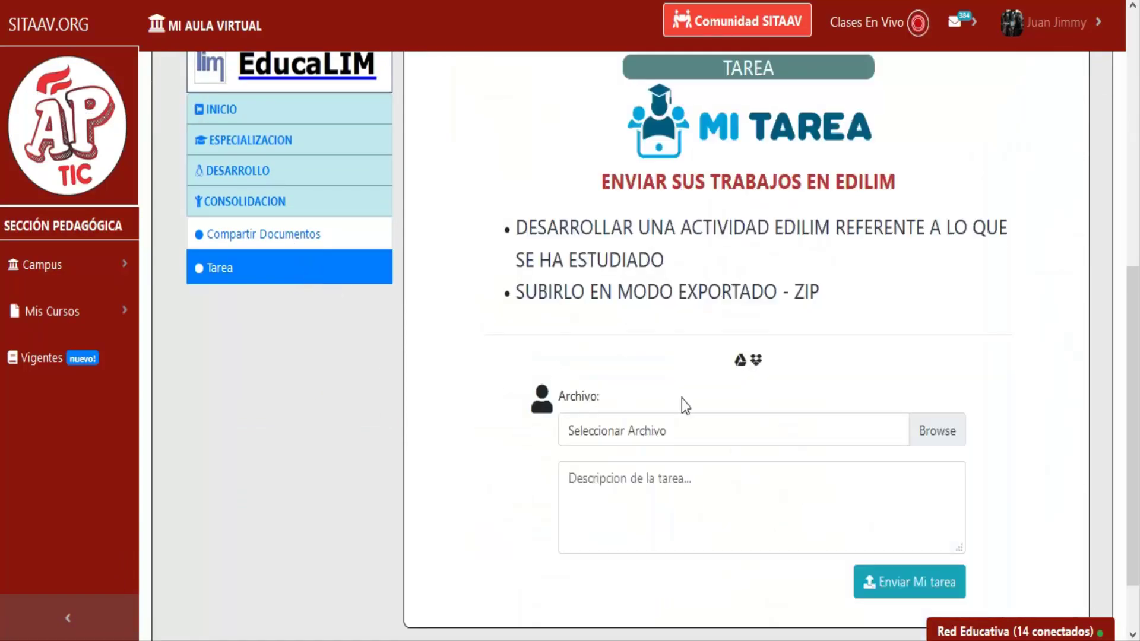
- Frame the Archivo upload area of the task form with a red rectangle annotation and erase it
key("ctrl+shift+d")
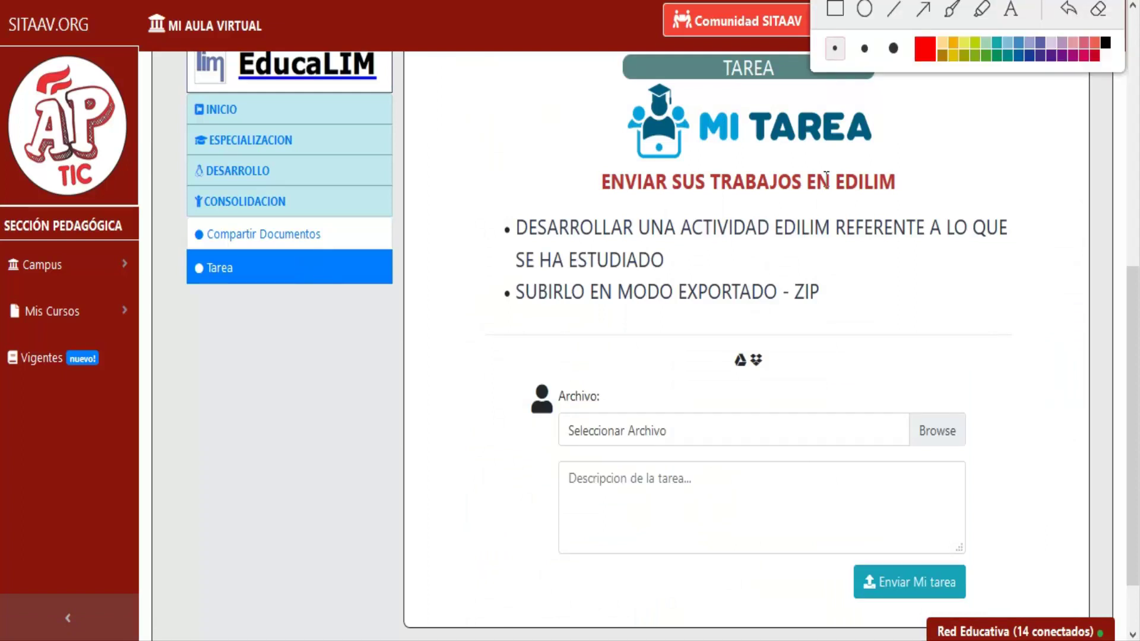
mouse_move(543, 349)
left_mouse_down()
mouse_move(982, 476)
mouse_move(1008, 458)
left_mouse_up()
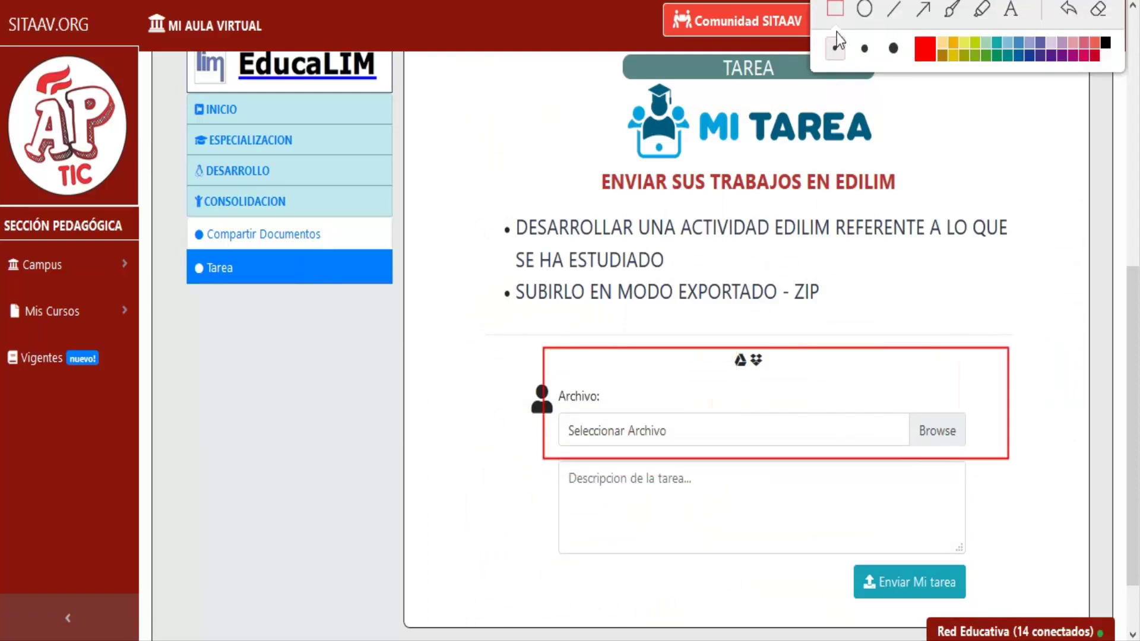
key("ctrl+shift+d")
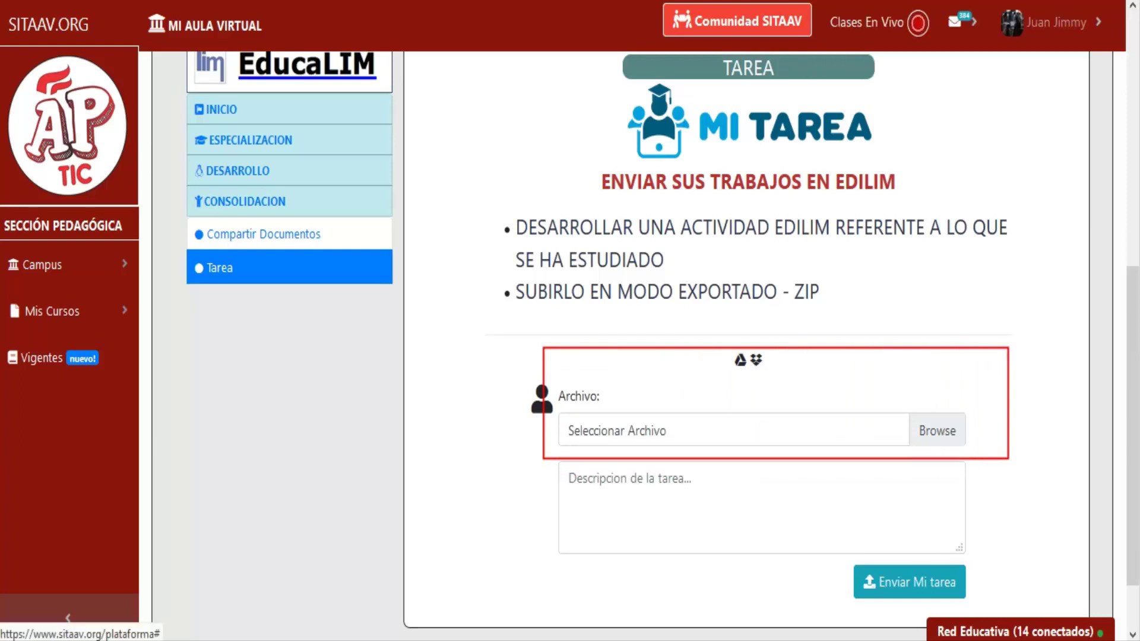
key("ctrl+shift+d")
left_click(1092, 7)
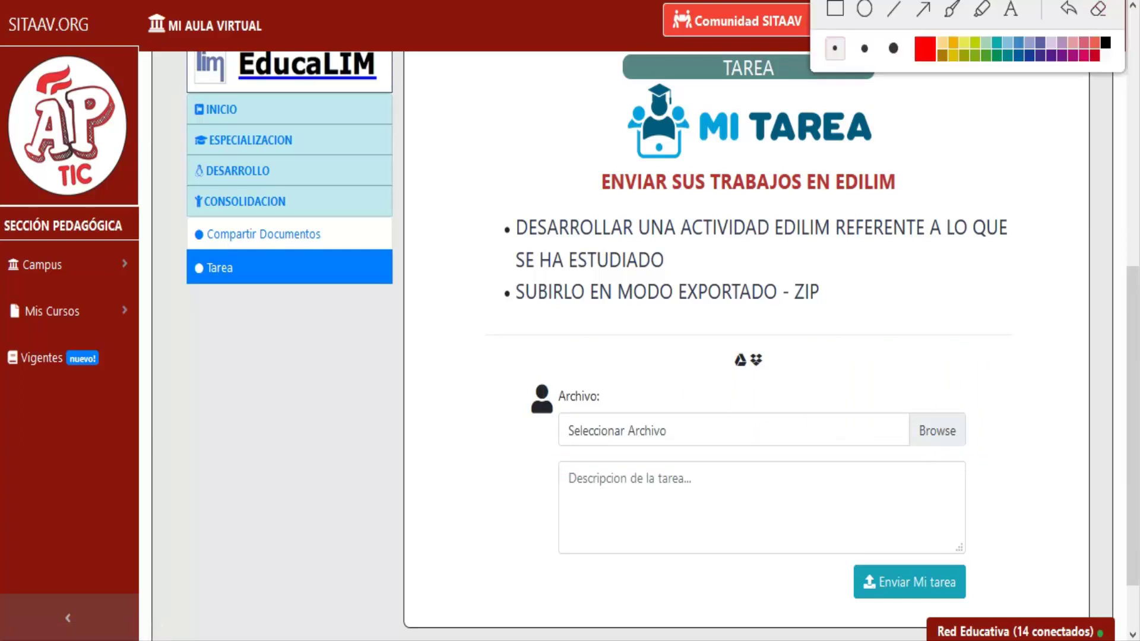
key("ctrl+shift+d")
- Attach escoger.zip from the Escoger folder as the file for the task
left_click(947, 432)
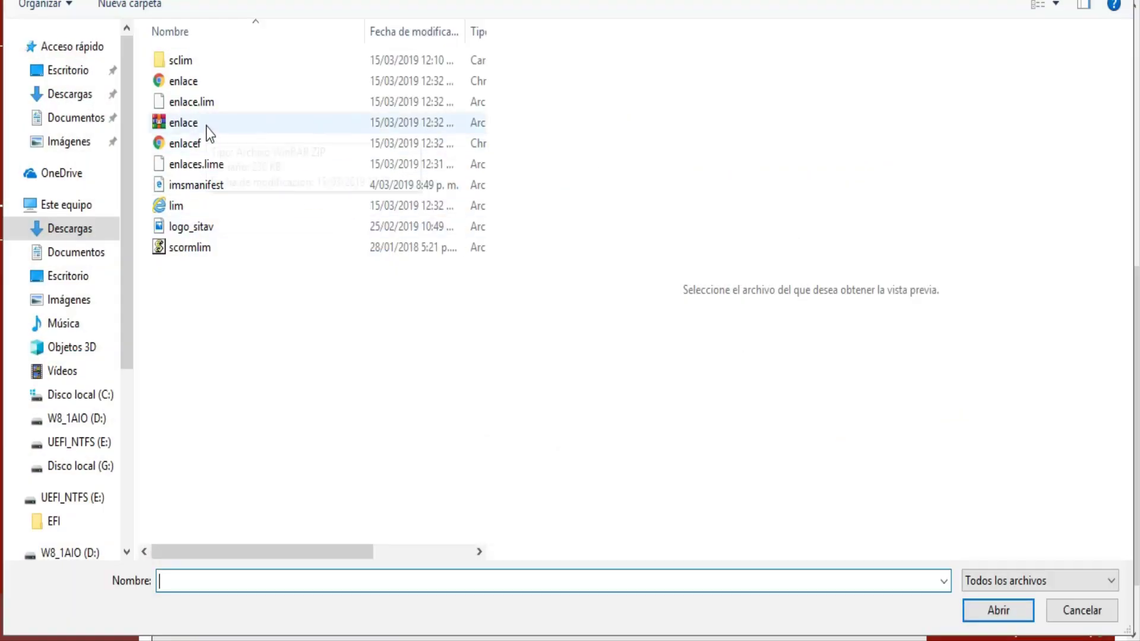
key("alt+Up")
double_click(189, 247)
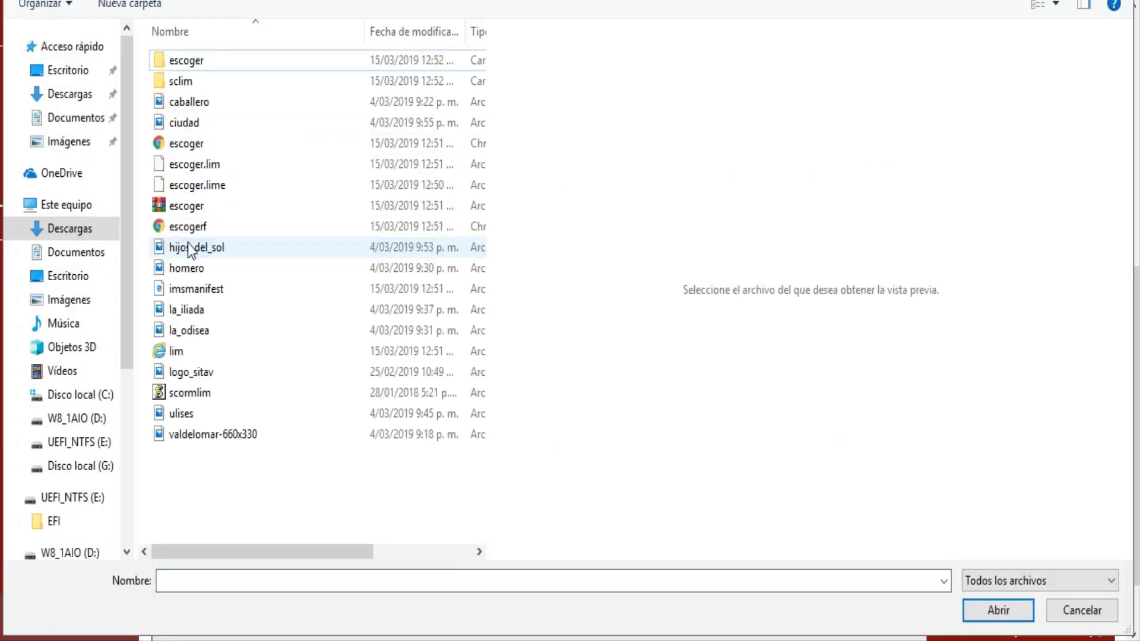
double_click(190, 206)
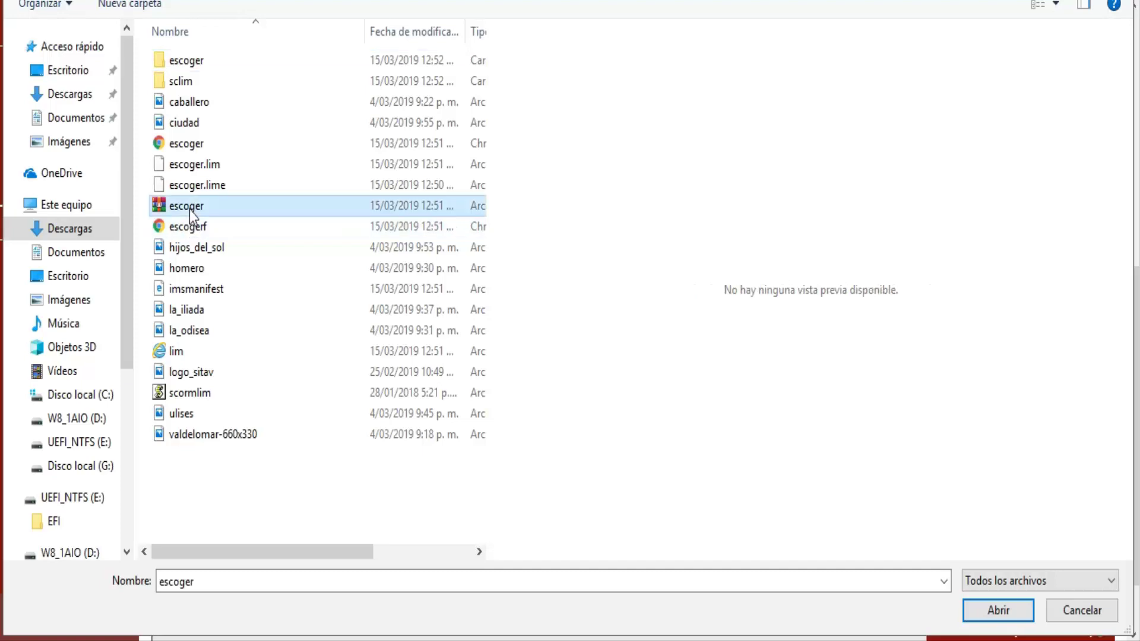
- Enter "Hola" as the task description and submit the task
left_click(615, 492)
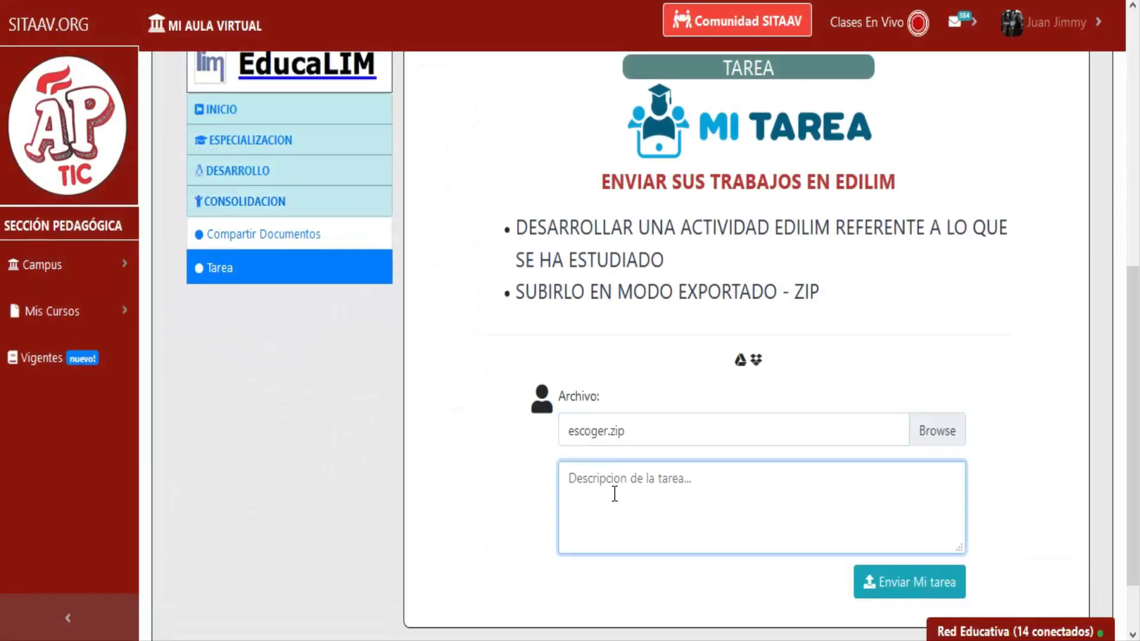
type("Hola")
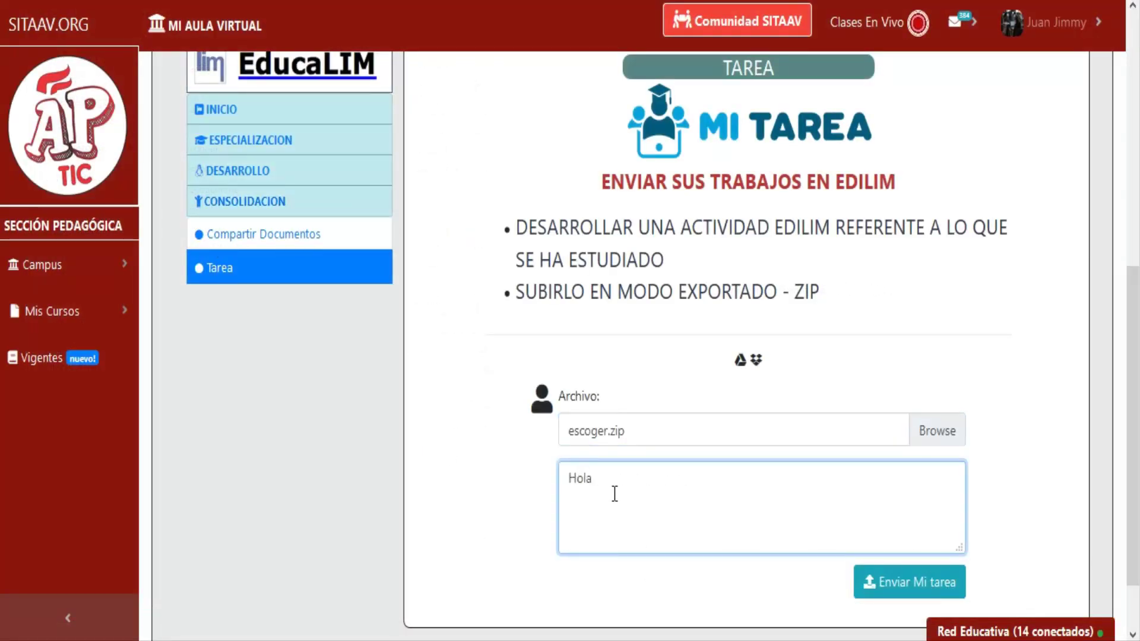
left_click(914, 588)
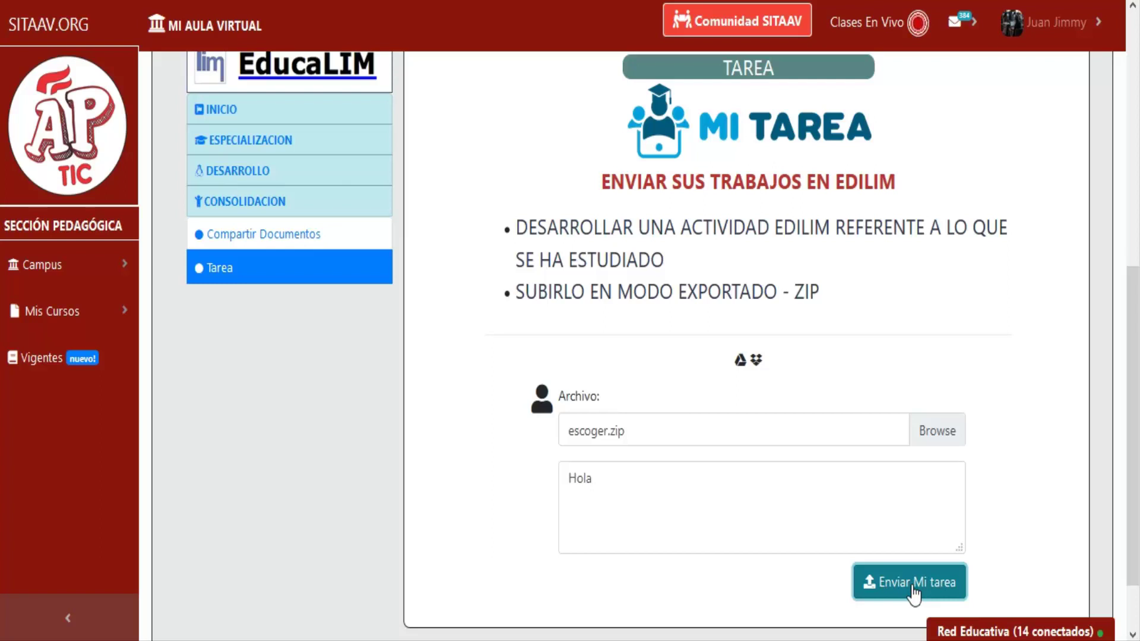
left_click(913, 585)
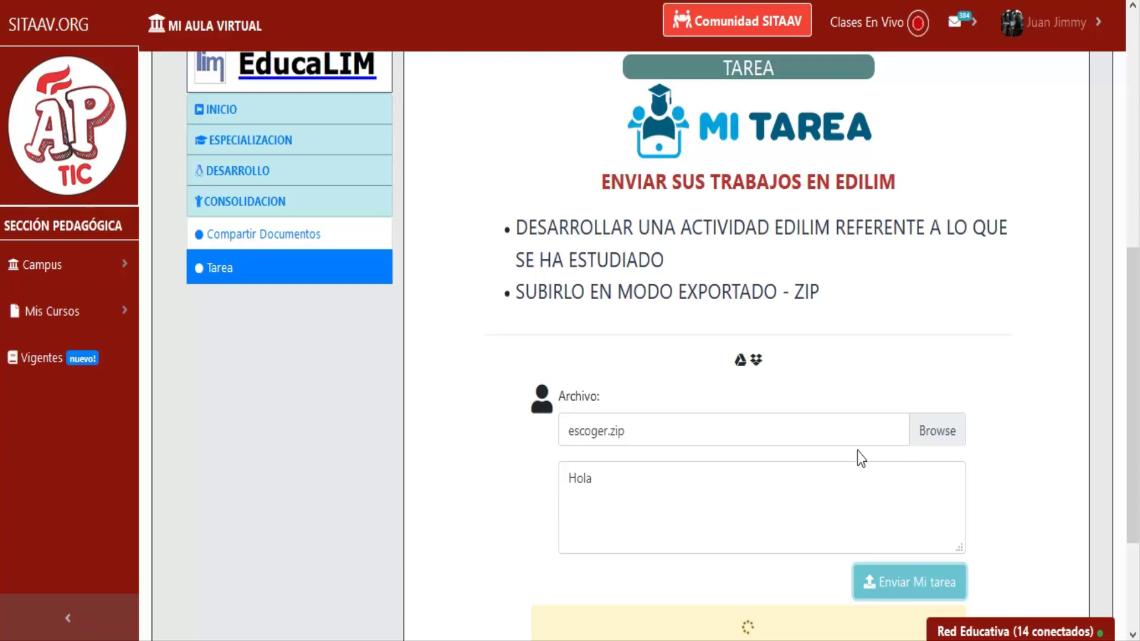
scroll(830, 430, "down", 3)
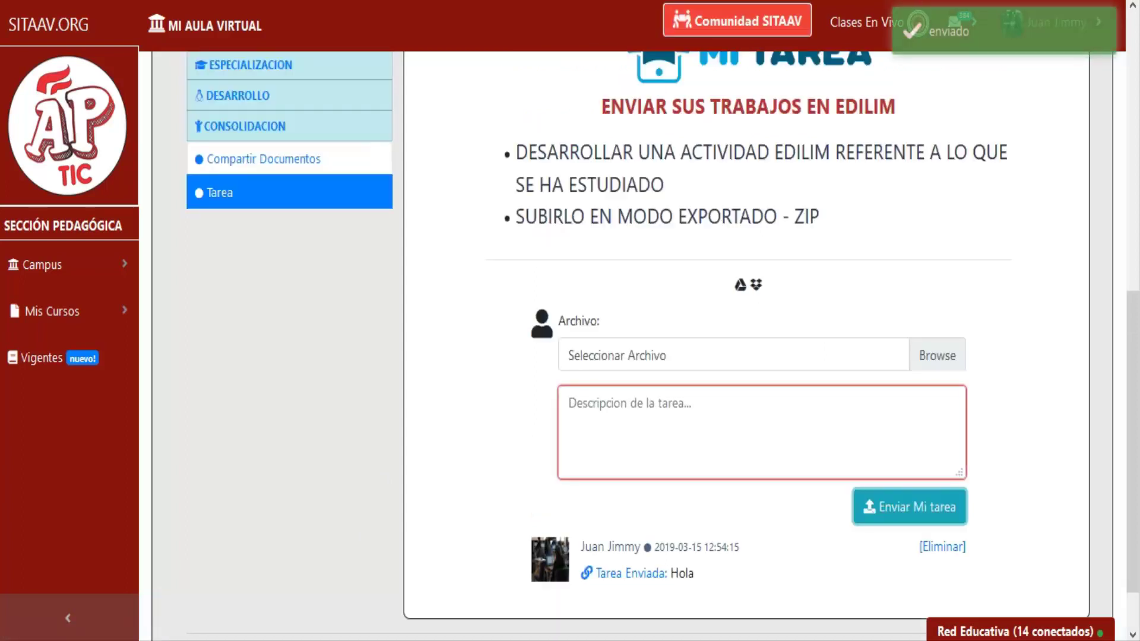
- Highlight the submitted task entry with a red rectangle and an arrow, and erase both annotations
left_click(835, 8)
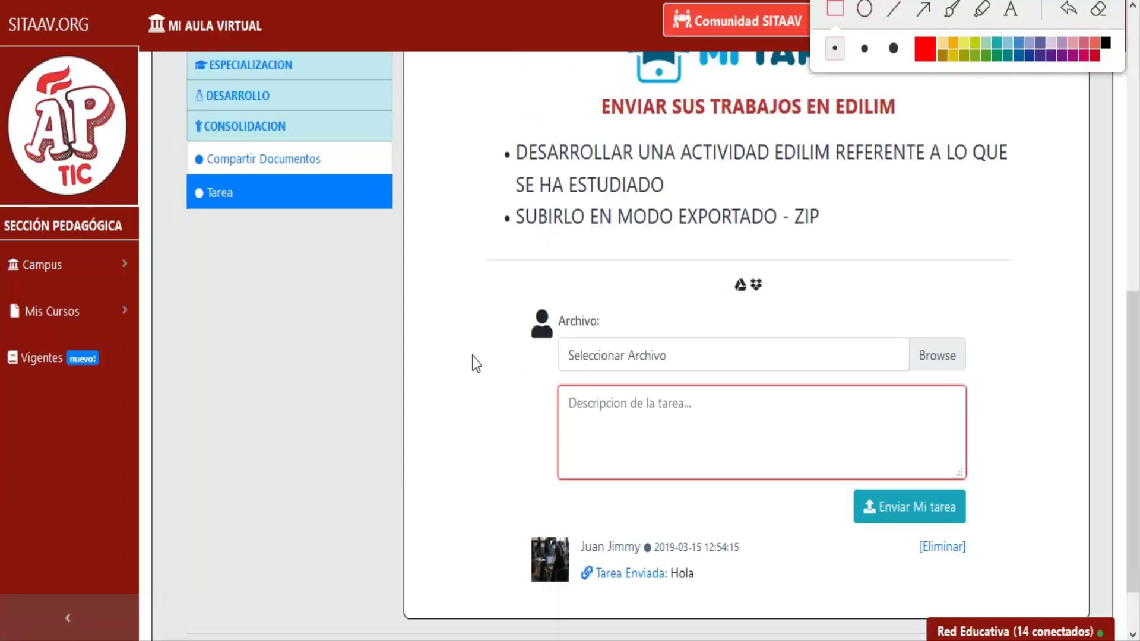
mouse_move(469, 353)
left_mouse_down()
mouse_move(847, 629)
mouse_move(983, 605)
left_mouse_up()
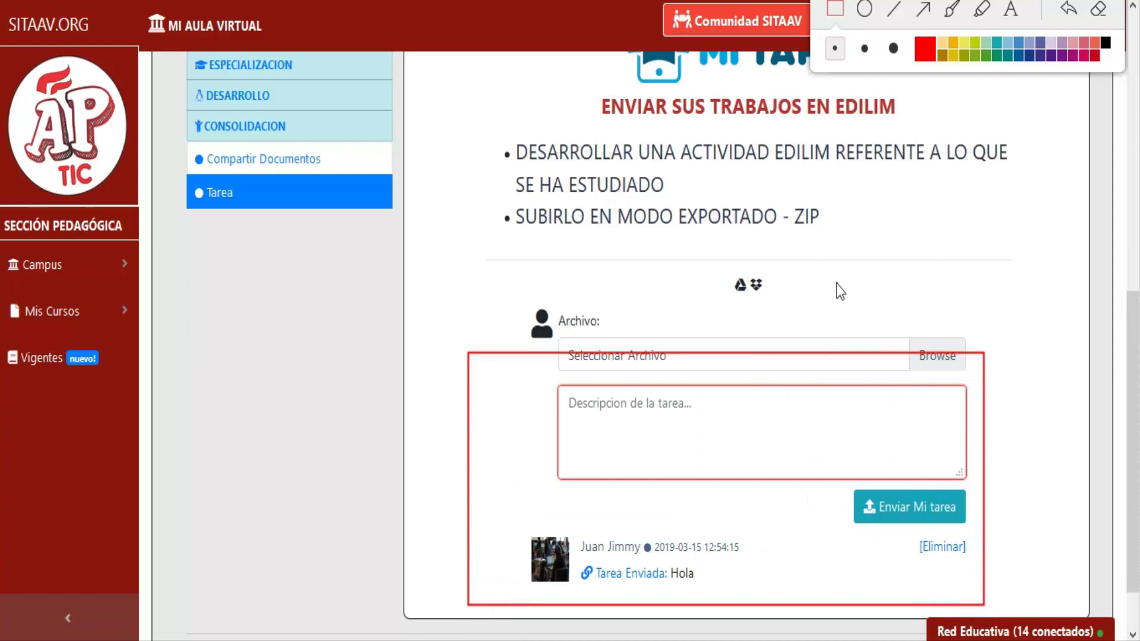
left_click_drag(851, 364, 745, 530)
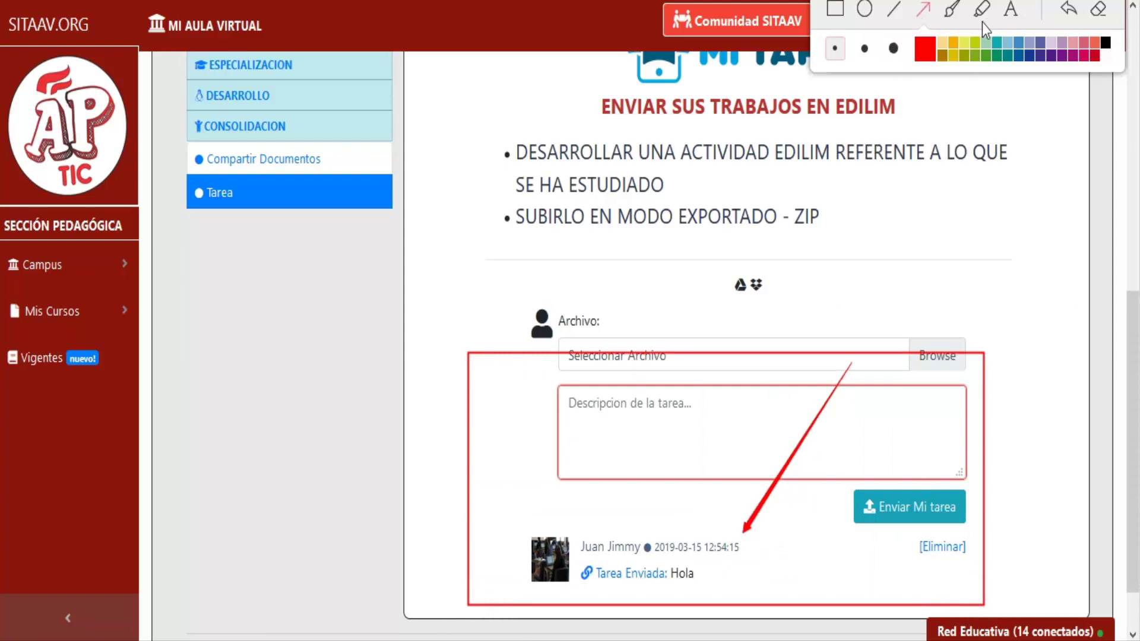
left_click(1096, 11)
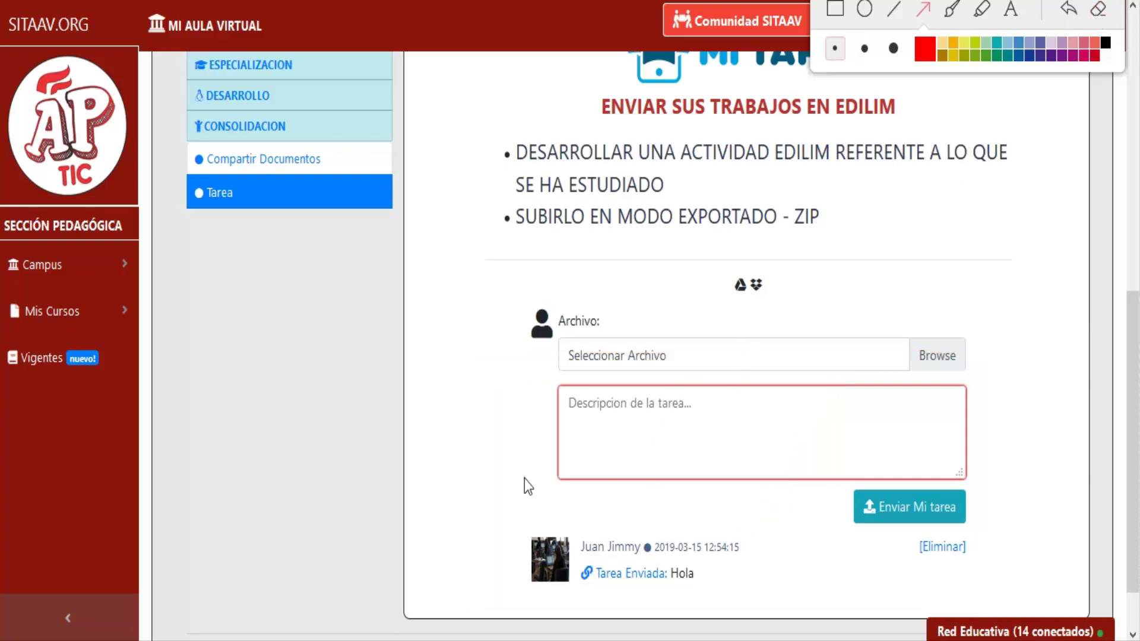